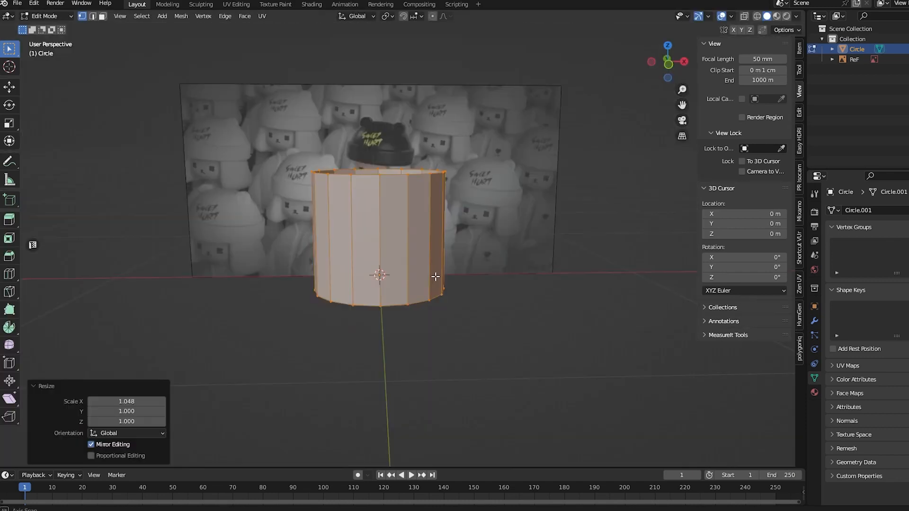
- Cap the cylinder's open ends with faces and round its bottom edge with a multi-segment bevel to match the reference chin
middle_drag(436, 276, 433, 324)
key(f)
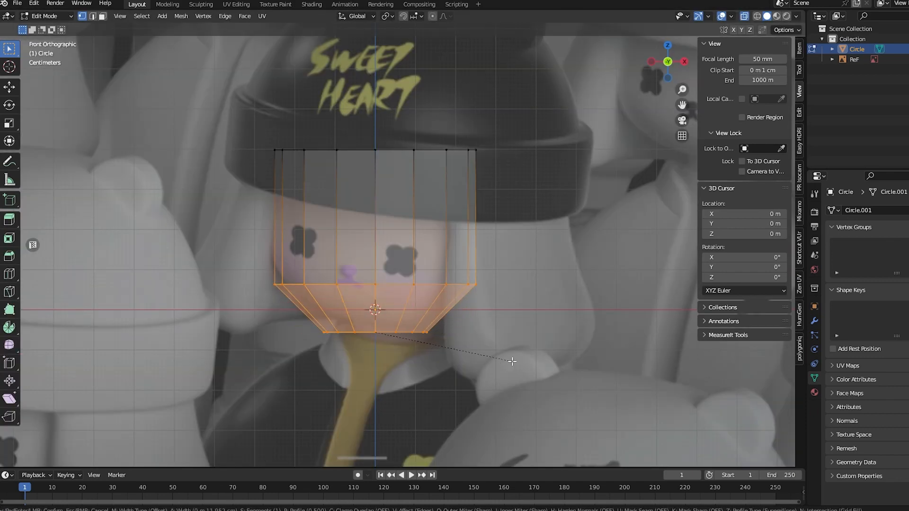
scroll(502, 365, up, 2)
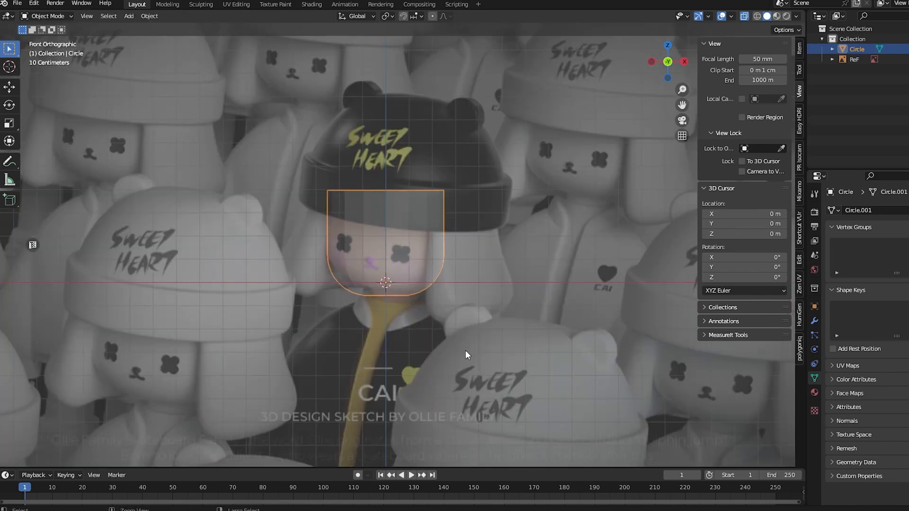
- Scale the flat bottom face of the head up by about 1.065
scroll(466, 361, up, 6)
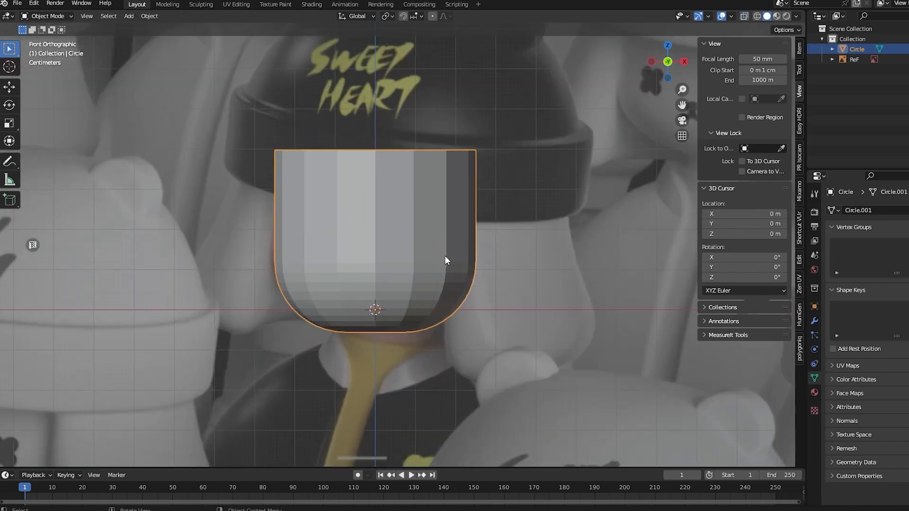
middle_drag(458, 308, 444, 190)
key(Tab)
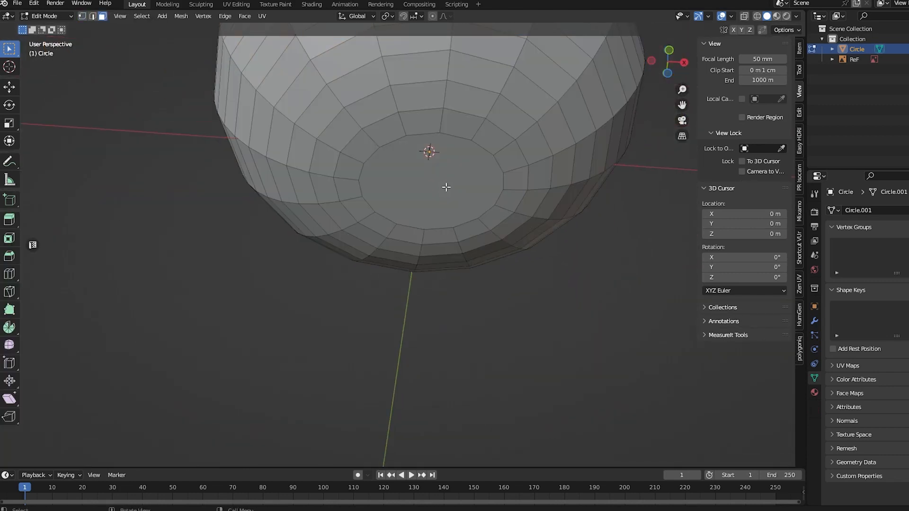
click(446, 187)
key(s)
click(517, 220)
- Extrude the head's bottom face downward about 6 cm to form a neck, following the front reference
key(KP_1)
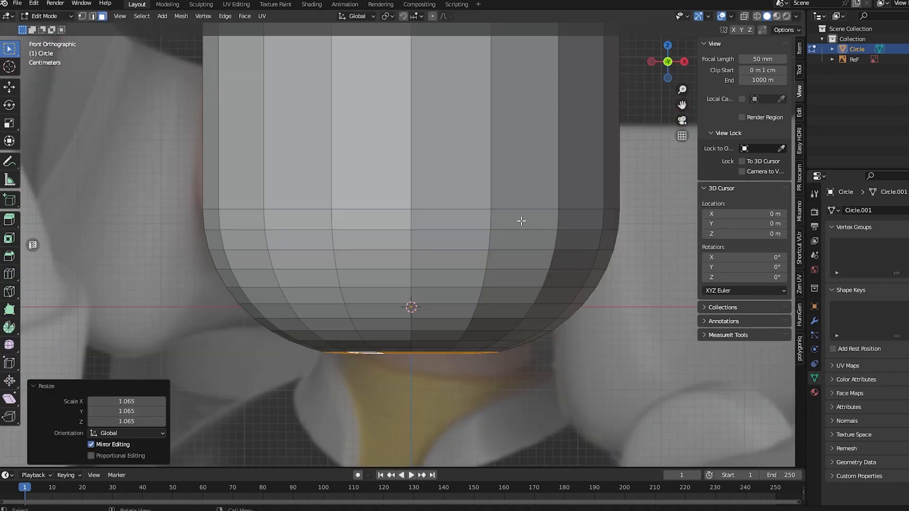
scroll(580, 318, up, 2)
click(460, 380)
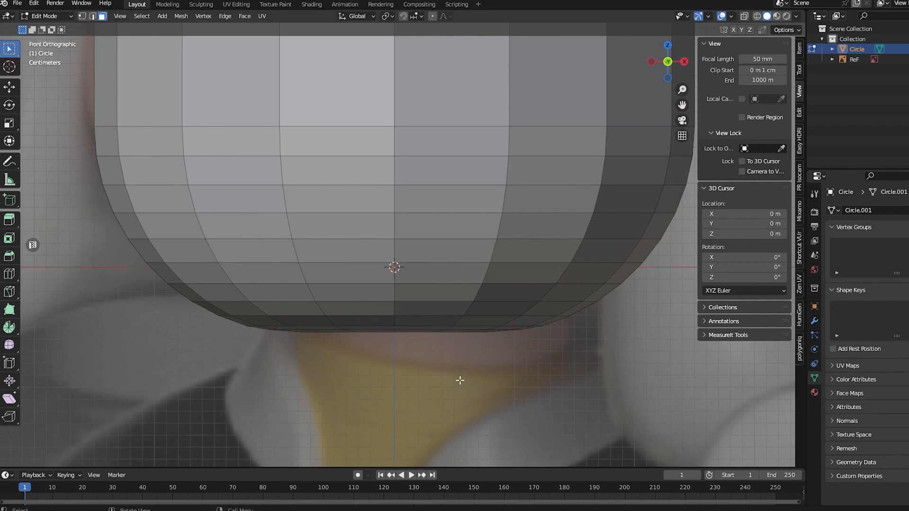
click(426, 237)
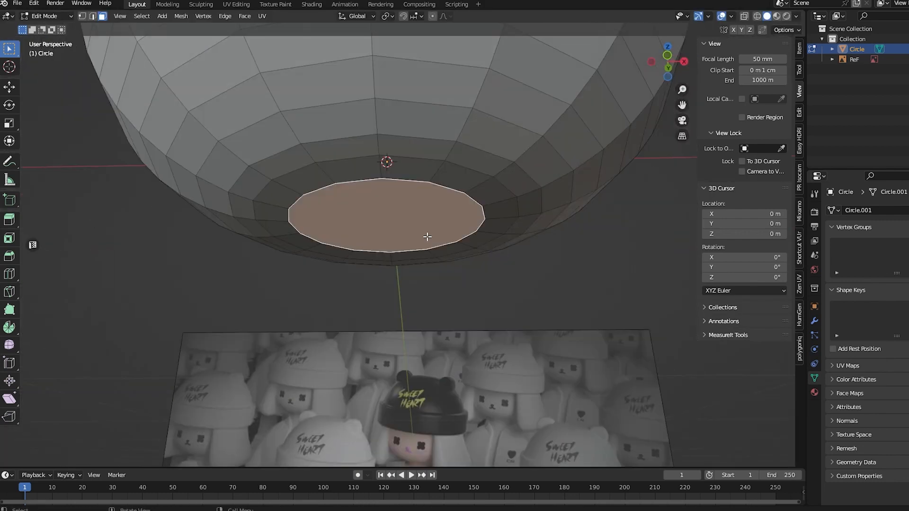
key(KP_1)
key(e)
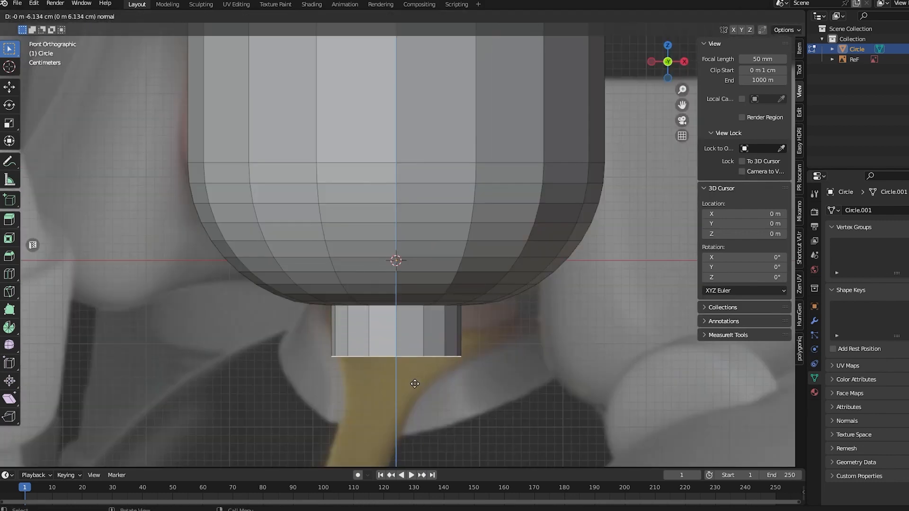
click(421, 384)
- Widen the lower end of the neck and shift it slightly down along Z
key(s)
click(487, 384)
key(g)
key(z)
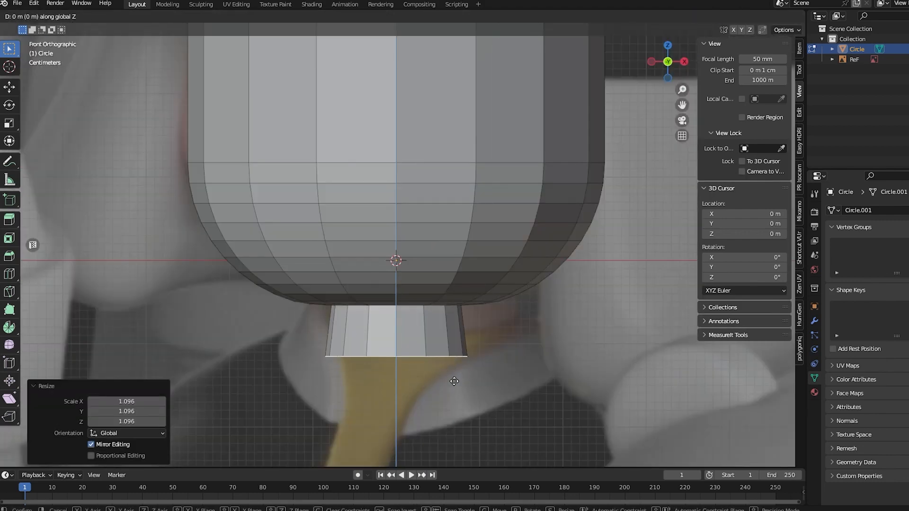
click(466, 391)
key(s)
click(482, 389)
scroll(473, 378, down, 3)
shift+middle_drag(428, 302, 422, 375)
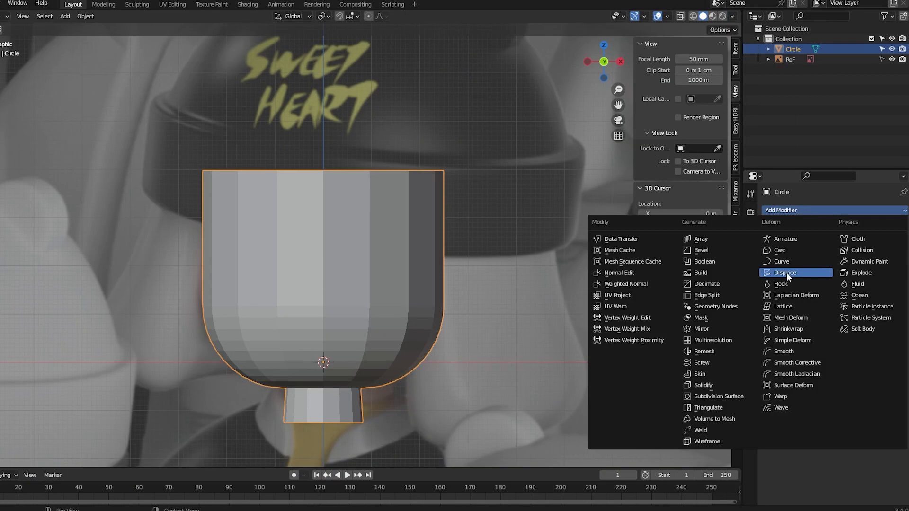
- Add Subdivision Surface and Bevel modifiers to the head, with the bevel at 3 segments and an amount of 3 cm
click(721, 397)
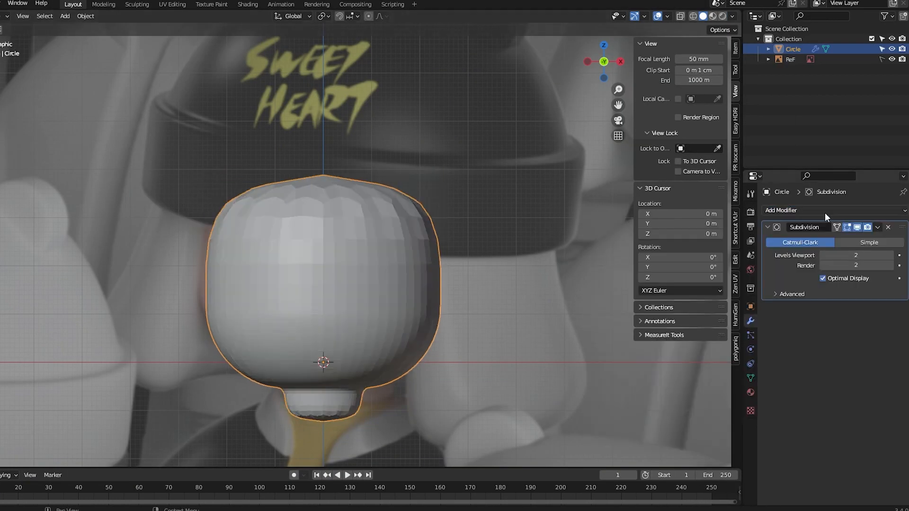
click(825, 211)
click(729, 250)
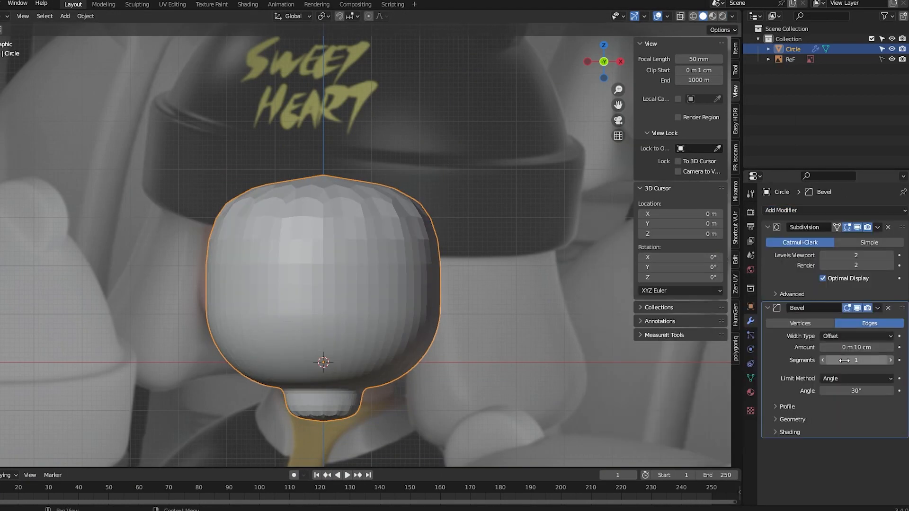
click(890, 360)
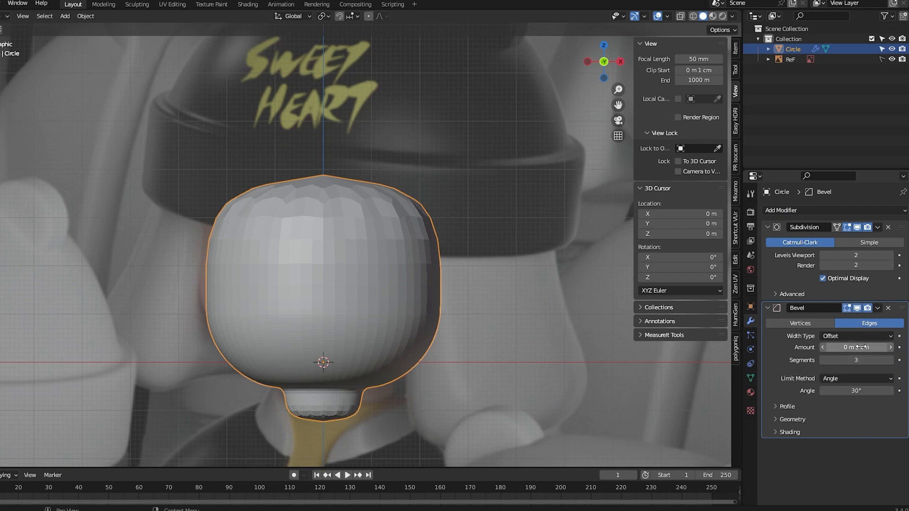
- Move the Bevel modifier above Subdivision and shade the head smooth with Auto Smooth at 30°
drag(901, 308, 859, 212)
right_click(371, 257)
click(331, 267)
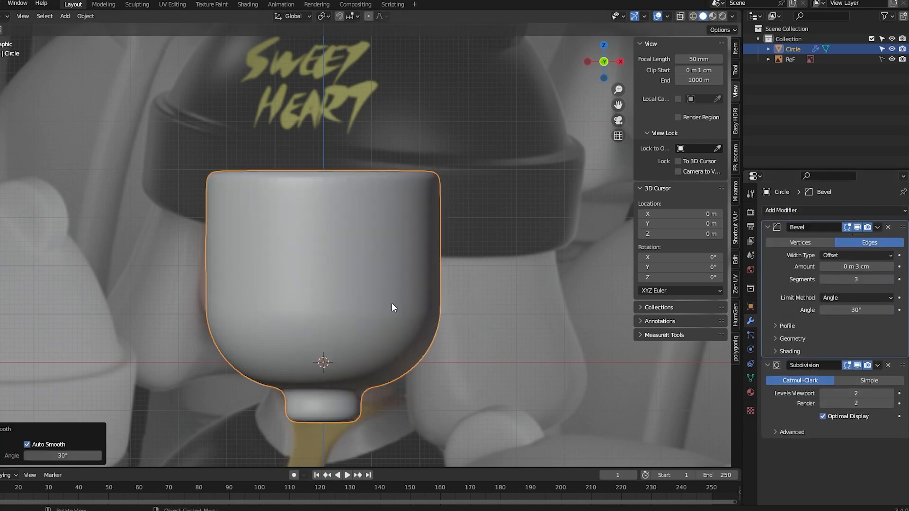
scroll(392, 303, down, 1)
middle_drag(406, 309, 441, 372)
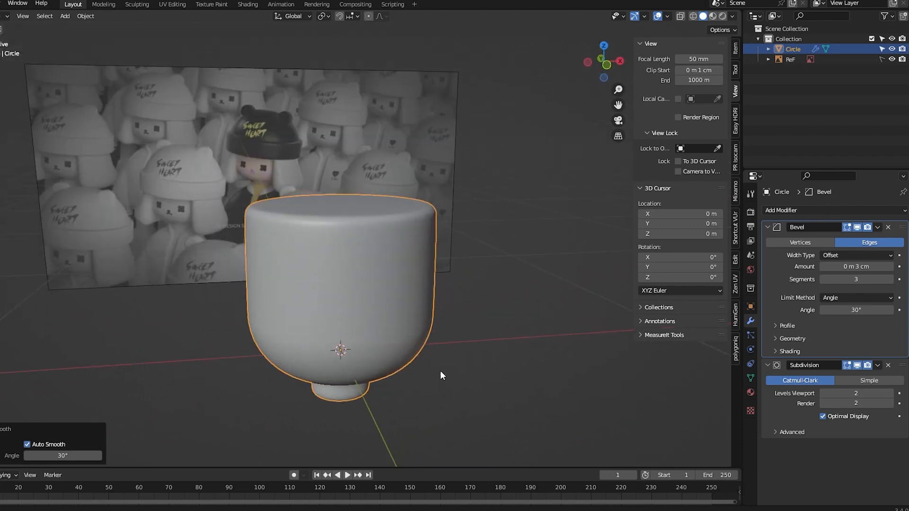
- Set the Bevel modifier's amount to 1 cm, keeping 3 segments
key(KP_1)
key(Tab)
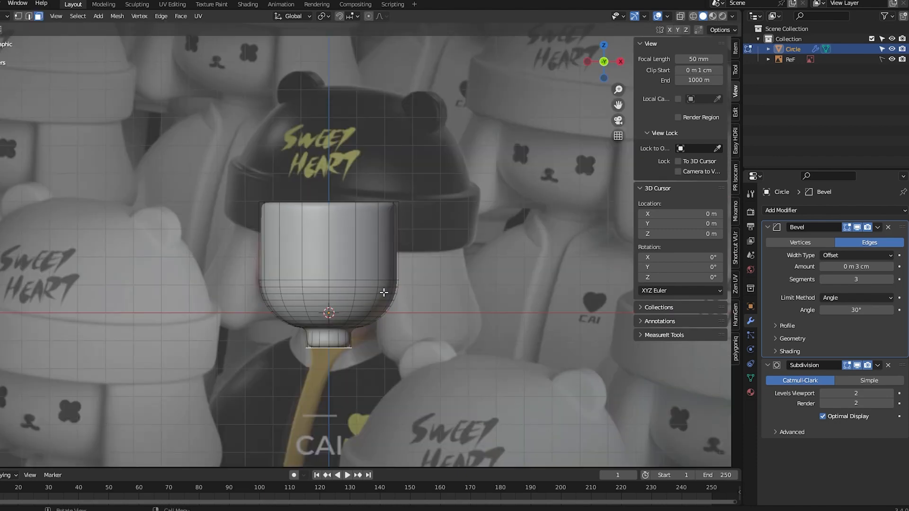
scroll(383, 292, up, 4)
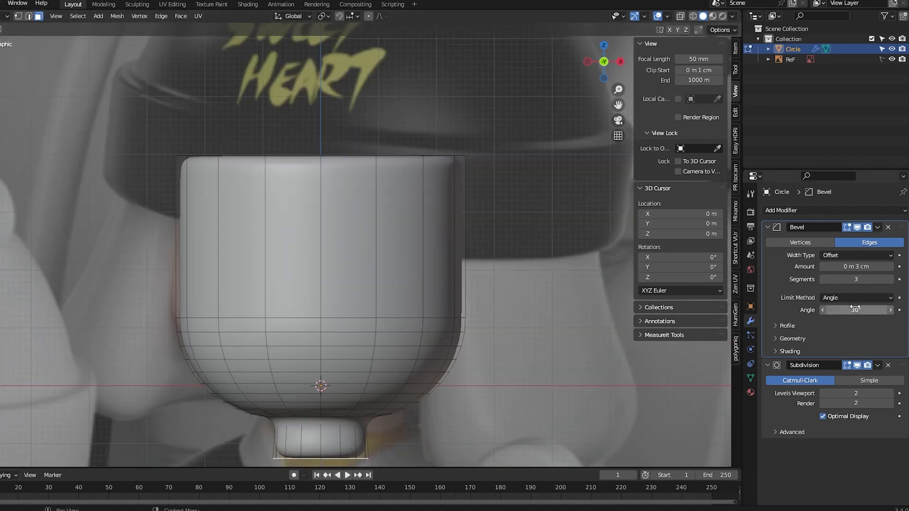
click(823, 280)
click(823, 267)
click(823, 266)
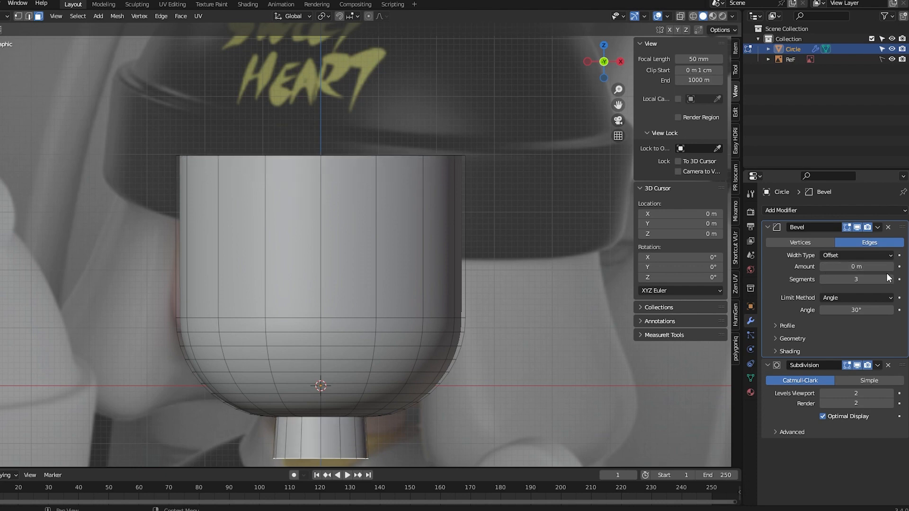
click(879, 269)
scroll(370, 321, down, 5)
scroll(369, 321, up, 3)
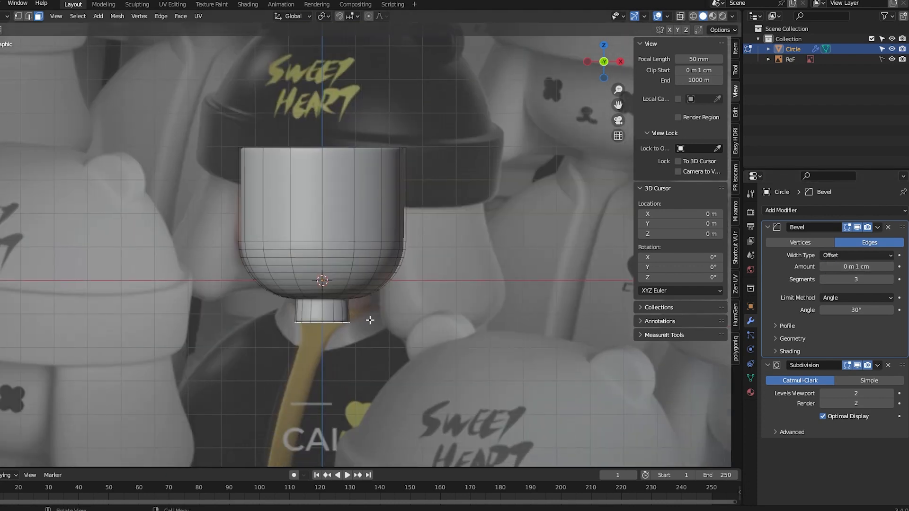
- Delete the neck extrusion and the ring of faces around the opening in the head's underside
scroll(332, 315, up, 4)
middle_drag(365, 306, 388, 282)
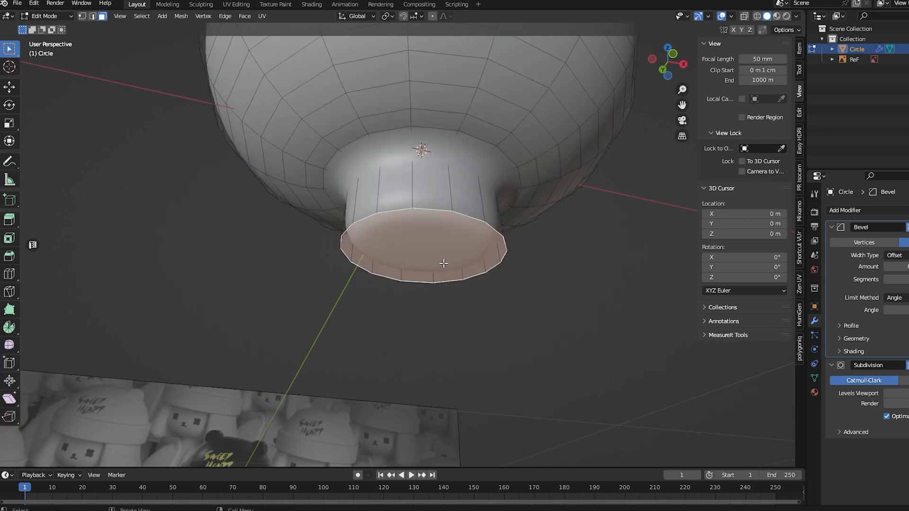
key(ctrl+z)
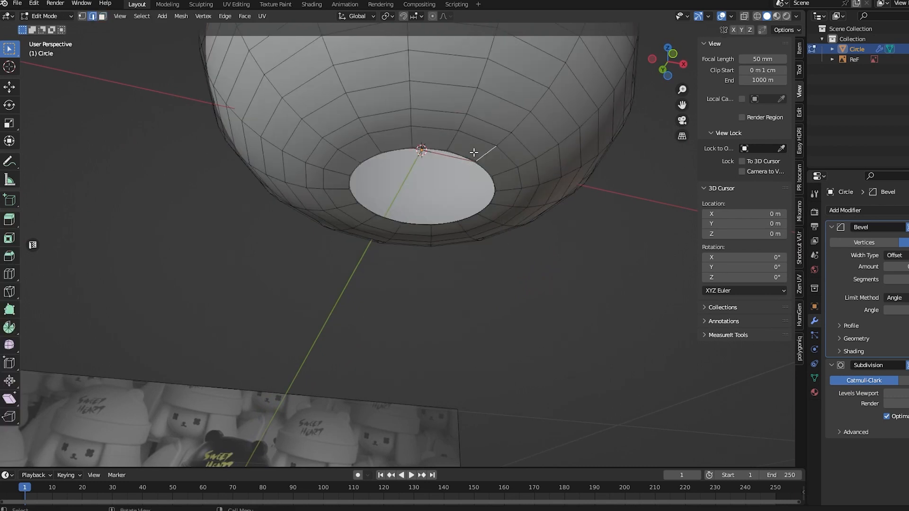
alt+click(464, 146)
middle_drag(464, 146, 469, 175)
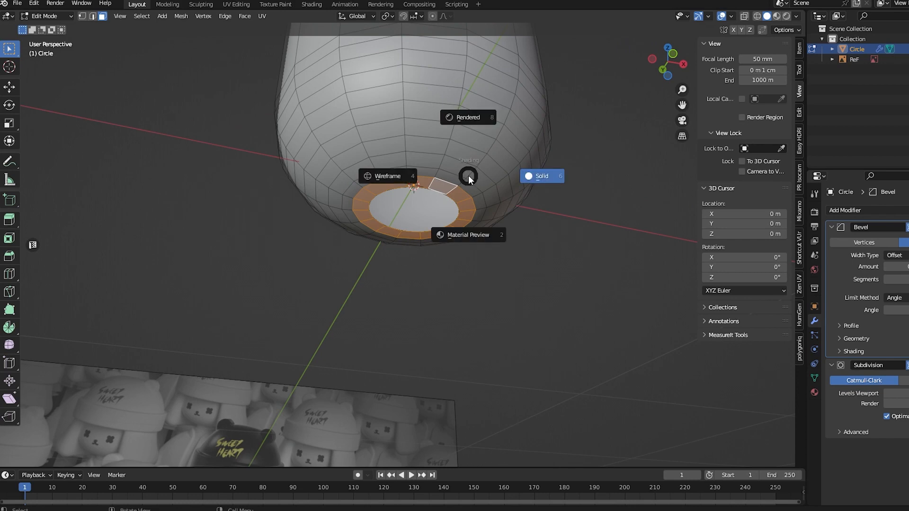
key(x)
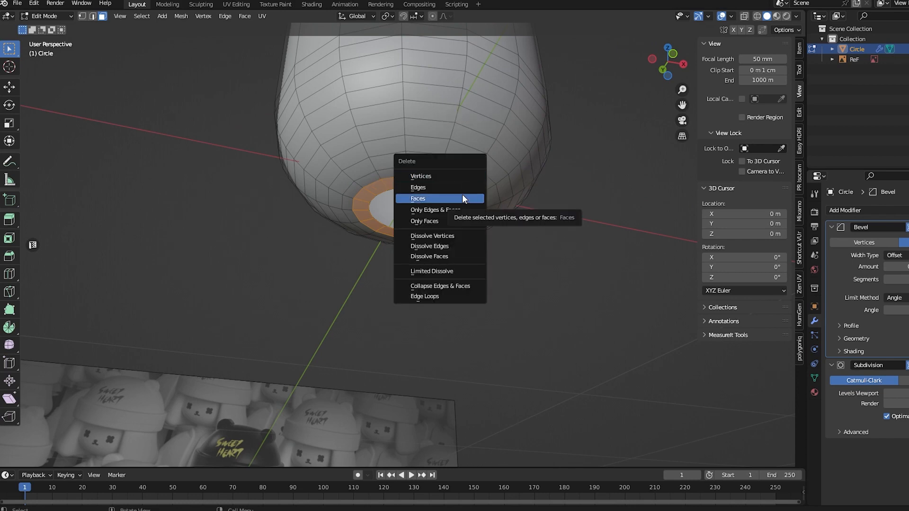
click(462, 198)
middle_drag(462, 198, 435, 239)
- Extrude the edge loop of the bottom opening down about 10.9 cm along Z as a neck and slightly widen its lower end
key(KP_1)
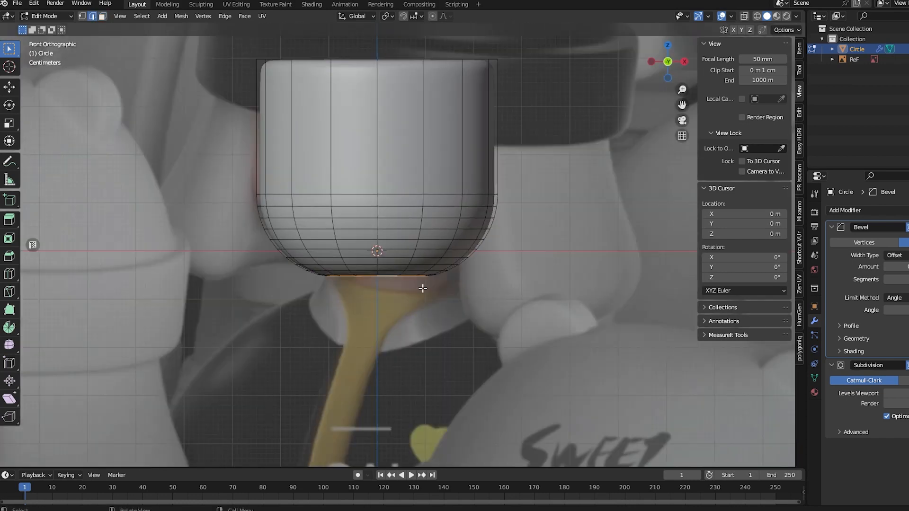
key(e)
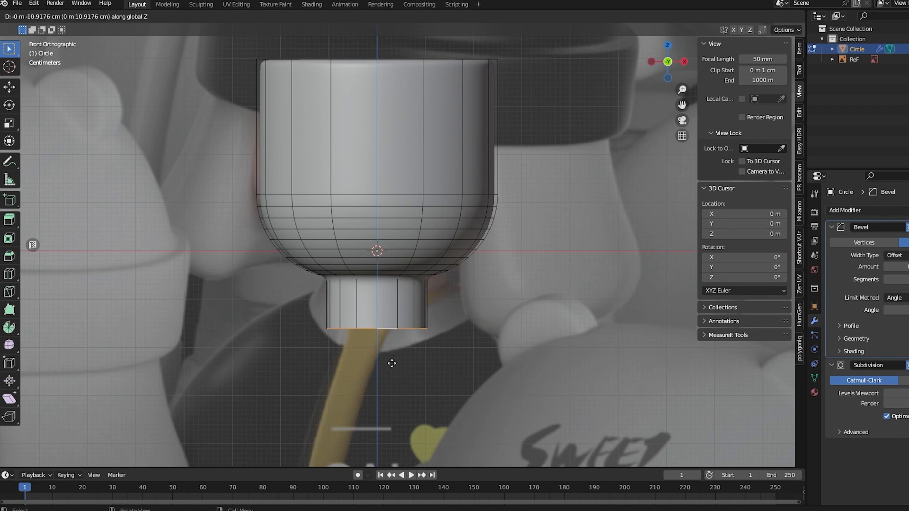
click(392, 363)
key(s)
click(445, 340)
- Save the file
key(Tab)
scroll(446, 341, down, 3)
scroll(445, 340, up, 5)
shift+middle_drag(364, 113, 396, 302)
key(ctrl+s)
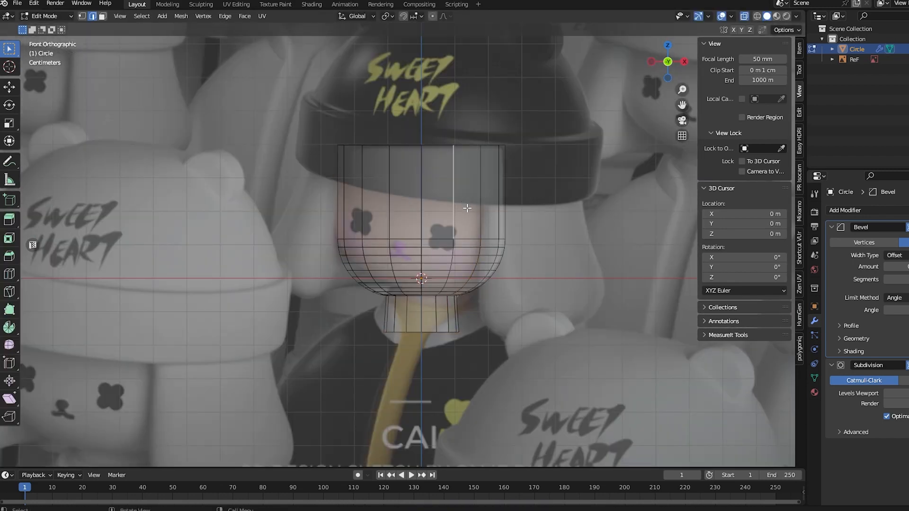
- Scale all the head faces above the neck by about 1.08 along the X axis
scroll(474, 210, down, 4)
scroll(479, 211, up, 4)
shift+middle_drag(448, 193, 444, 231)
key(3)
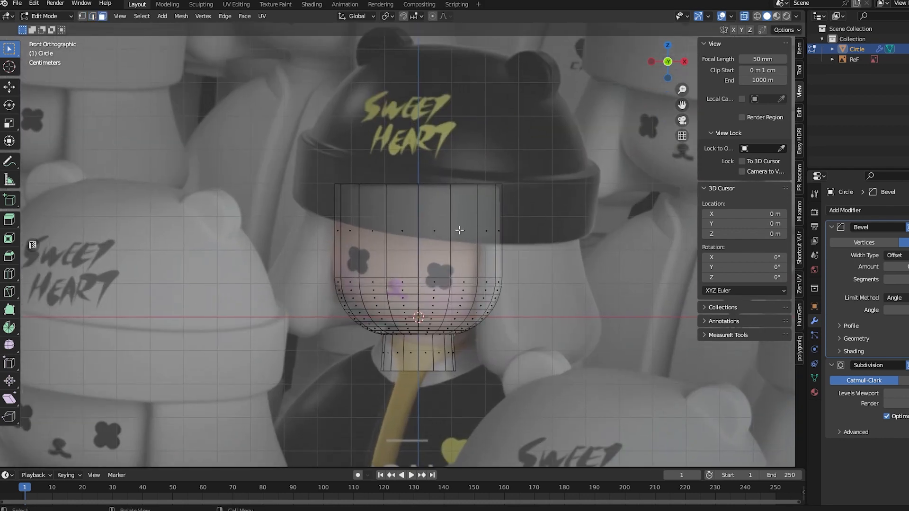
alt+click(433, 222)
key(ctrl+KP_Add)
key(ctrl+KP_Add)
key(s)
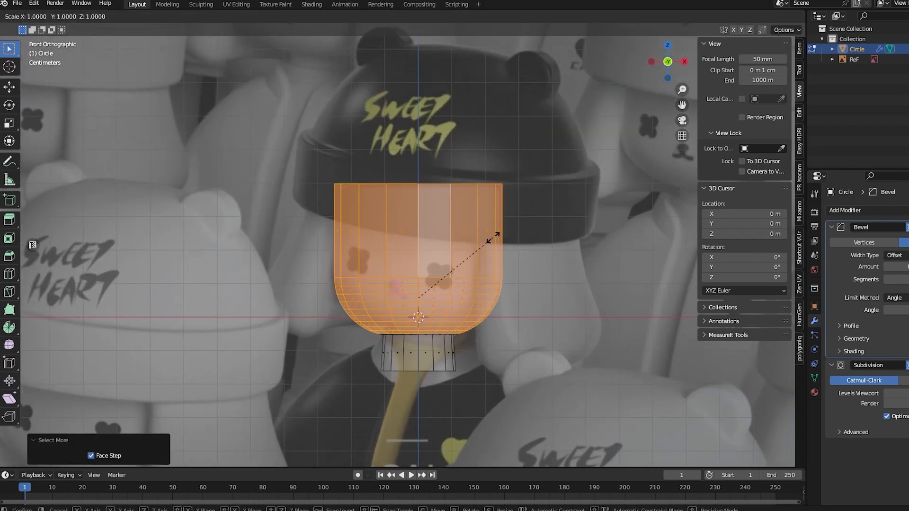
key(x)
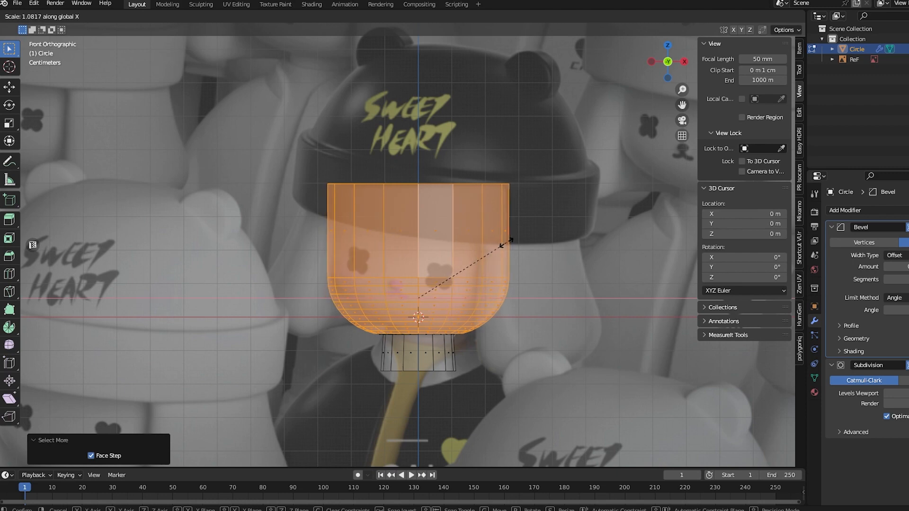
click(507, 243)
key(Tab)
key(alt+z)
- Add a mesh circle in front view and move it up along Z by about 38 cm to the top of the head
scroll(445, 253, down, 4)
mouse_move(445, 251)
middle_down()
mouse_move(438, 271)
mouse_move(225, 246)
mouse_move(433, 258)
middle_up()
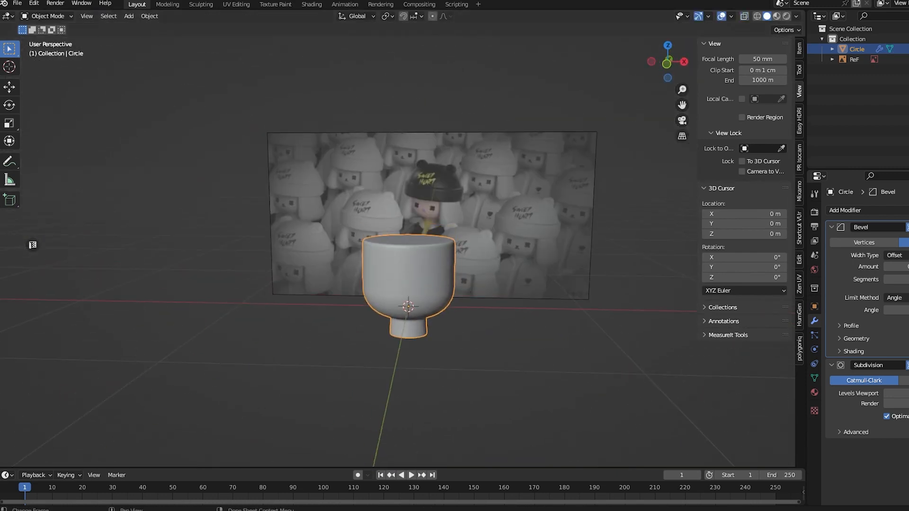
middle_drag(378, 378, 390, 333)
key(KP_1)
scroll(403, 362, up, 2)
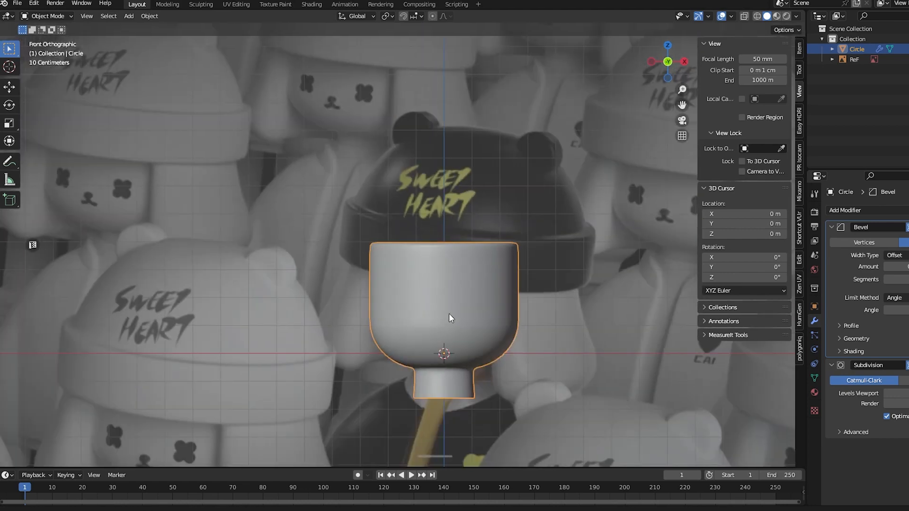
scroll(449, 315, down, 3)
shift+middle_drag(457, 325, 463, 328)
scroll(452, 300, up, 4)
key(shift+a)
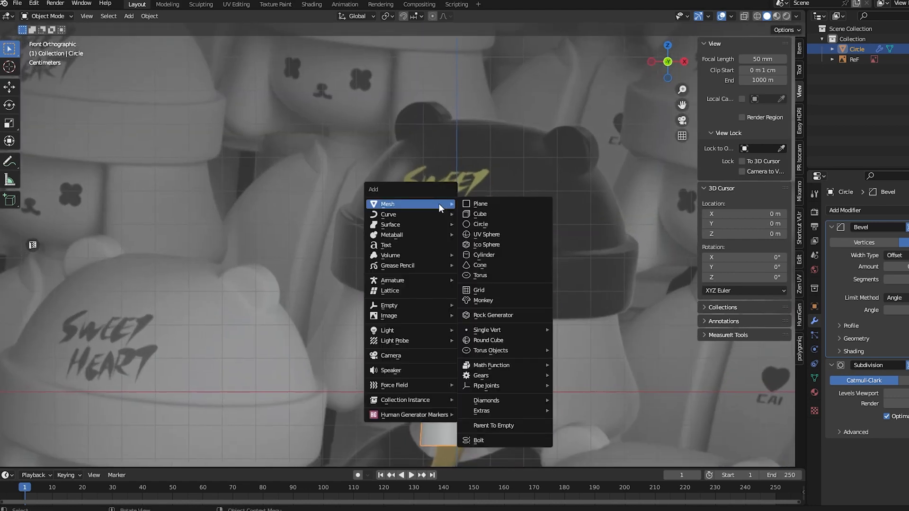
click(489, 223)
key(g)
click(450, 293)
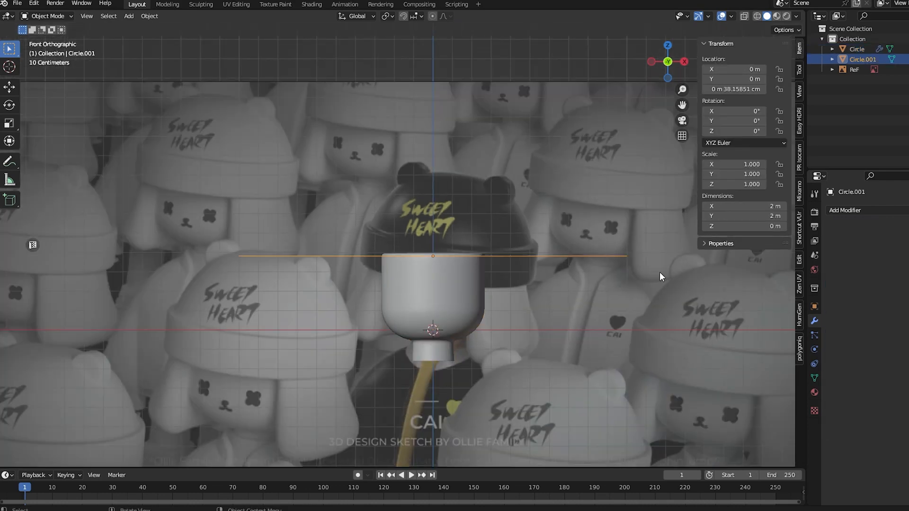
- Scale the circle's mesh by about 0.395 and again by about 1.126 to approximate the hat's width
key(Tab)
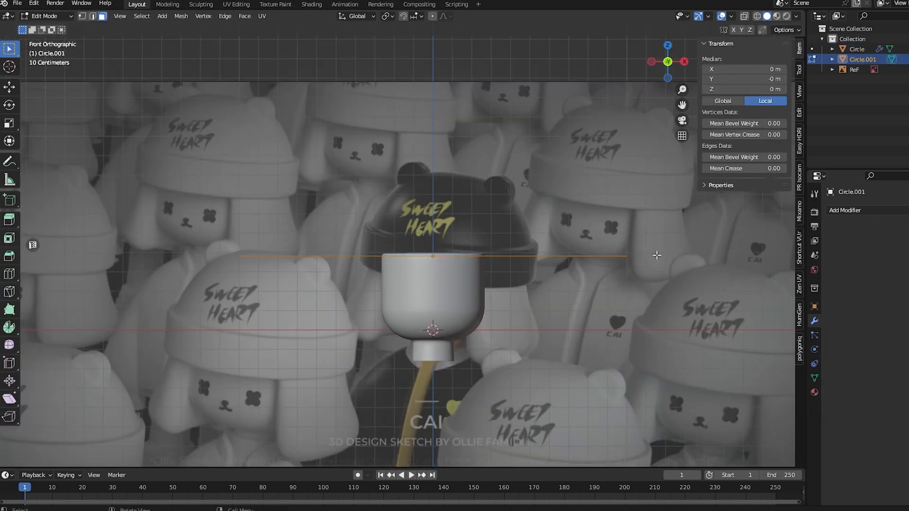
key(s)
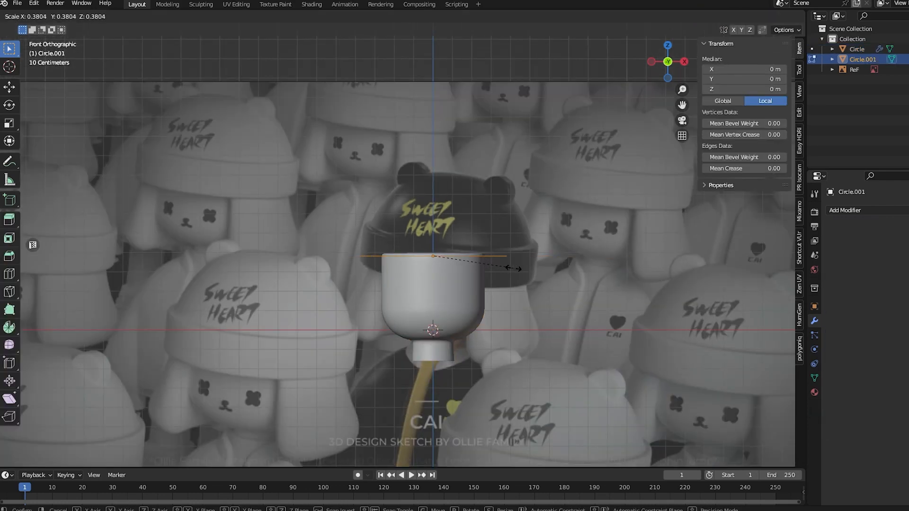
click(514, 271)
scroll(490, 286, down, 2)
scroll(474, 286, up, 5)
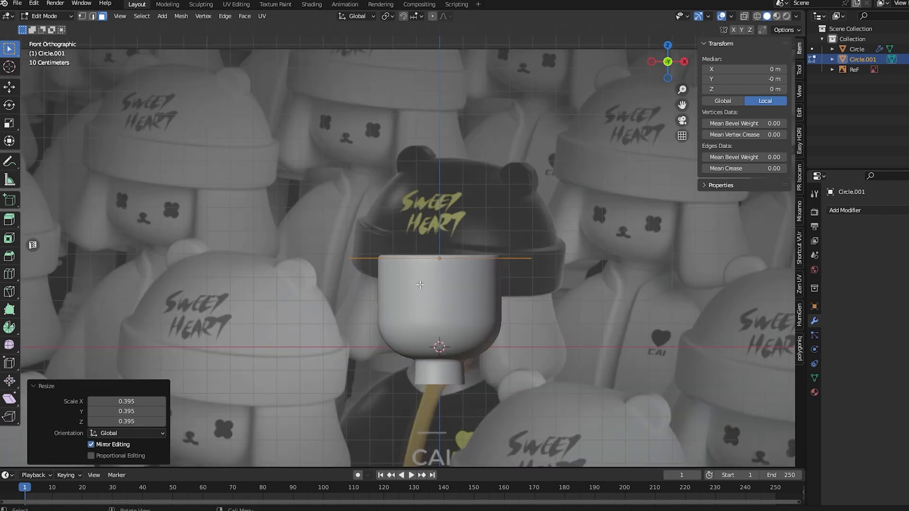
key(s)
click(594, 270)
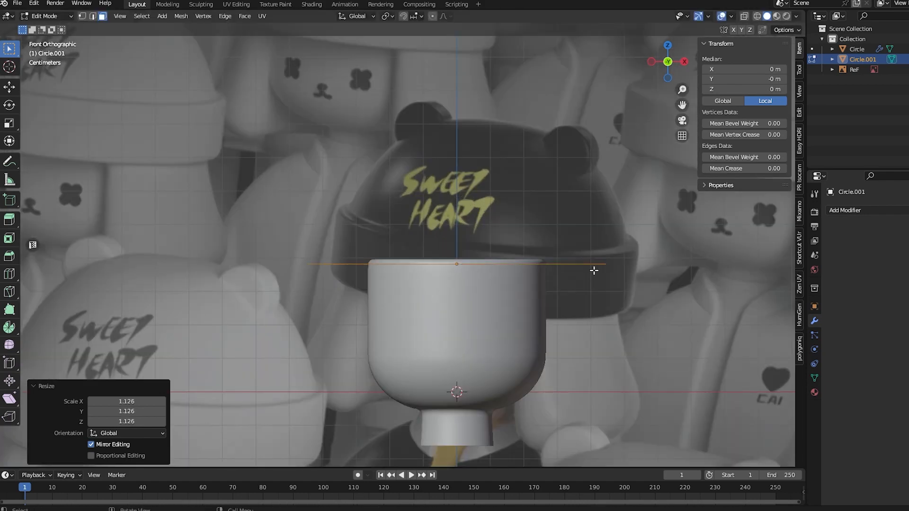
- Lower the circle about 8.5 cm along Z and extrude it up about 15.7 cm to form the hat's brim
key(g)
key(z)
click(474, 309)
key(Tab)
key(Tab)
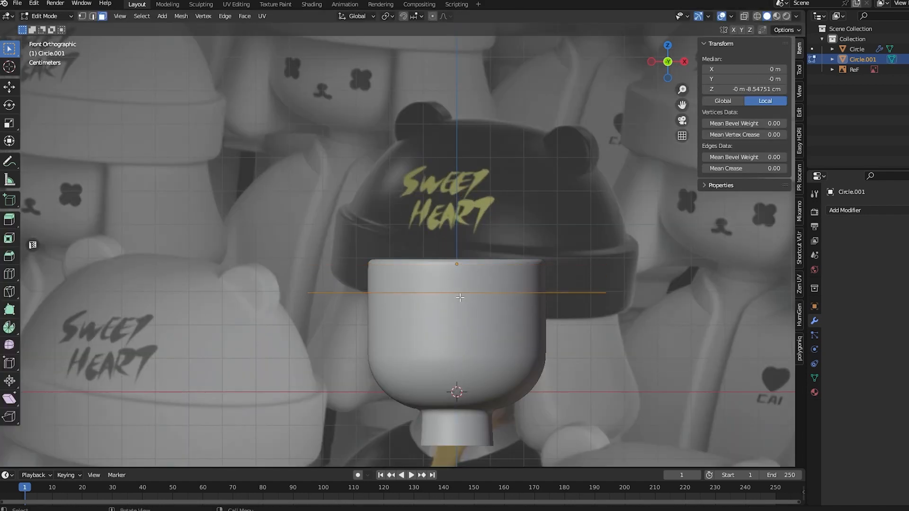
key(e)
click(474, 244)
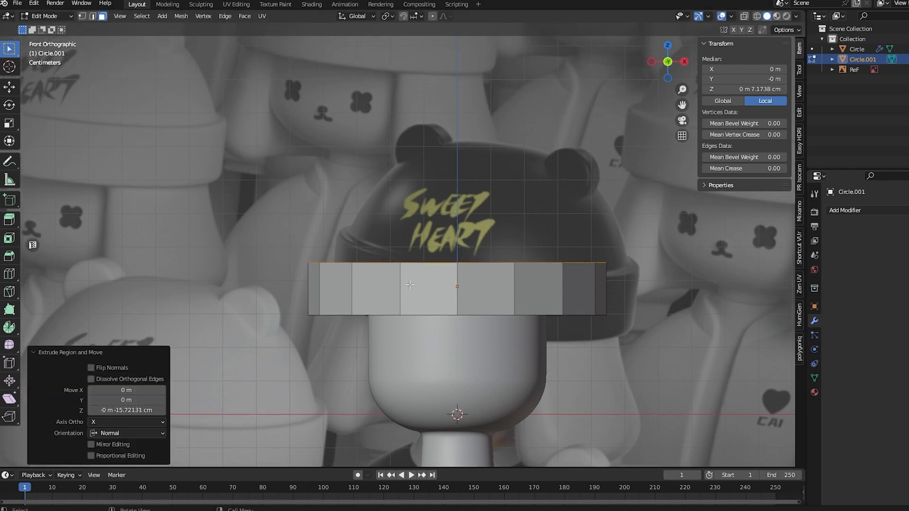
- Inset the brim's top face by about 4 cm and extrude it up about 29.9 cm as the crown
middle_drag(474, 244, 525, 296)
key(i)
click(587, 300)
key(KP_1)
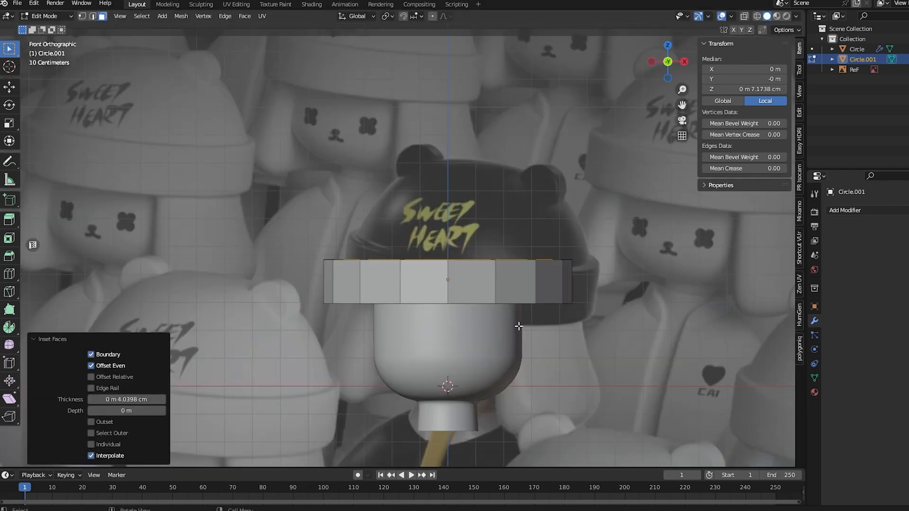
key(e)
click(448, 245)
scroll(499, 284, up, 3)
key(s)
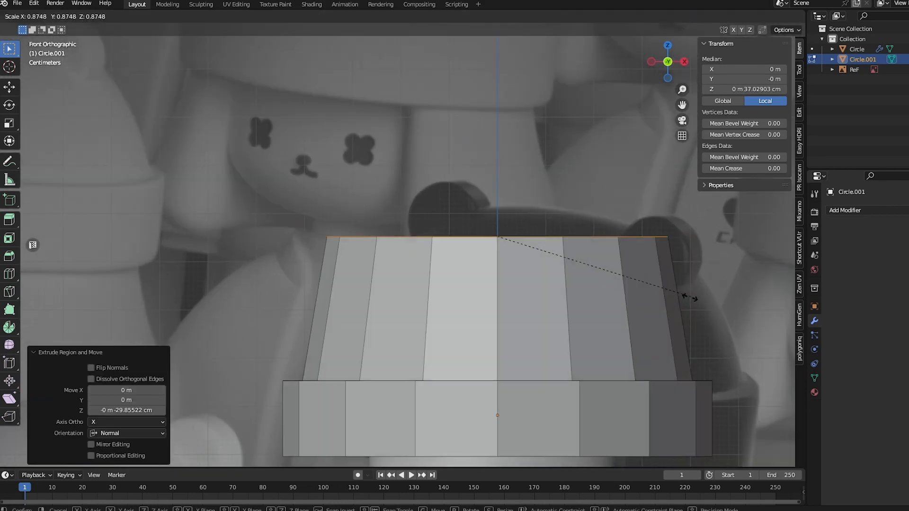
click(578, 283)
click(403, 346)
right_click(403, 346)
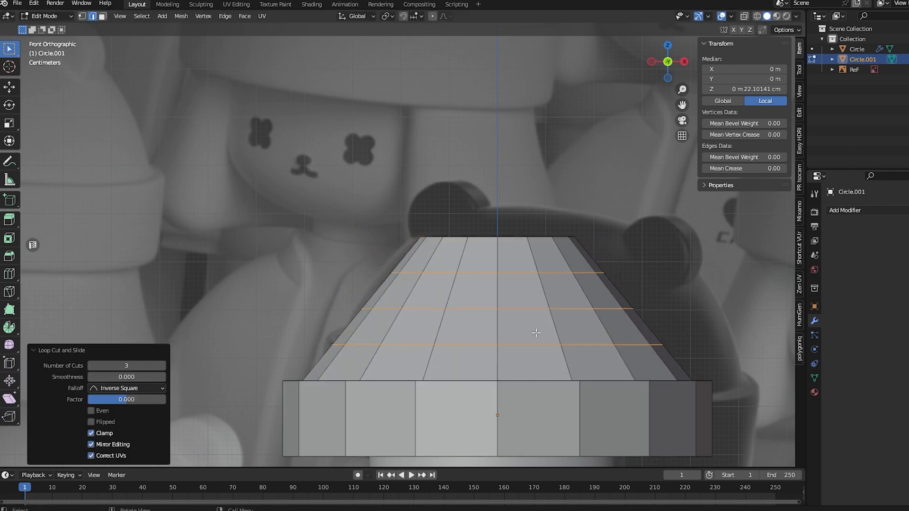
key(s)
right_click(706, 332)
key(ctrl+z)
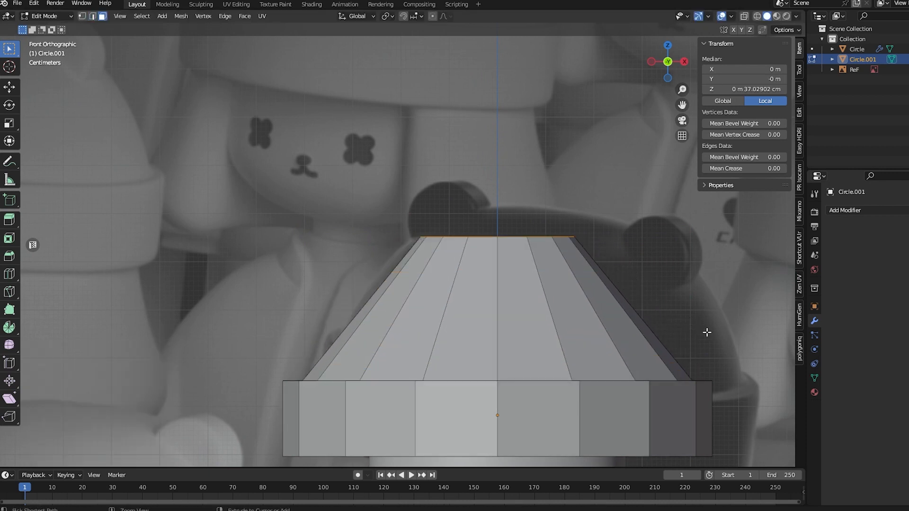
key(ctrl+z)
key(ctrl+b)
scroll(710, 374, up, 10)
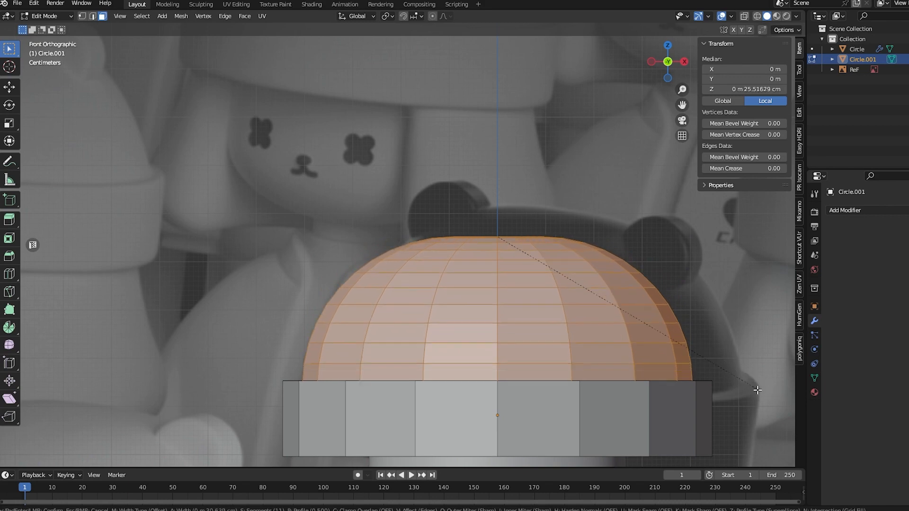
right_click(758, 388)
- Raise the crown's top face about 5.9 cm along Z and bevel it with many segments into a rounded dome
key(z)
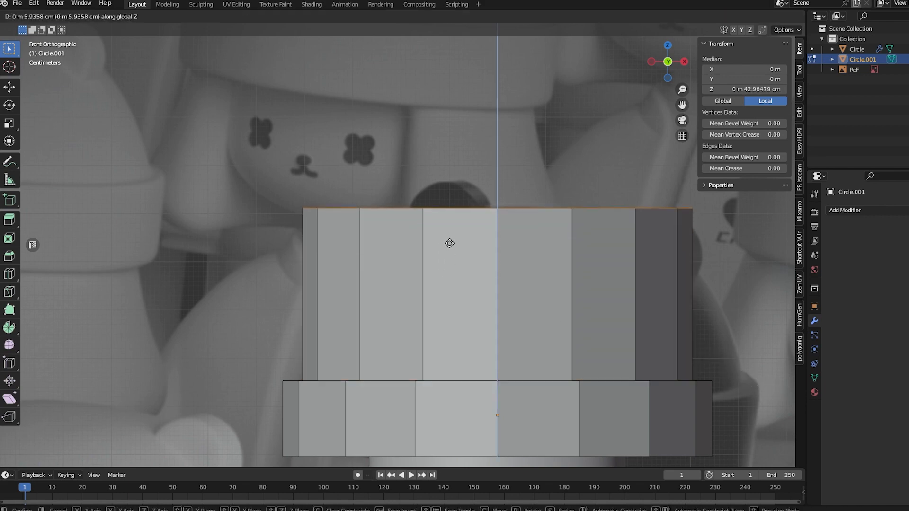
click(449, 243)
key(ctrl+b)
click(692, 375)
middle_drag(555, 376, 603, 352)
scroll(532, 415, down, 3)
key(KP_1)
key(Tab)
scroll(528, 368, up, 1)
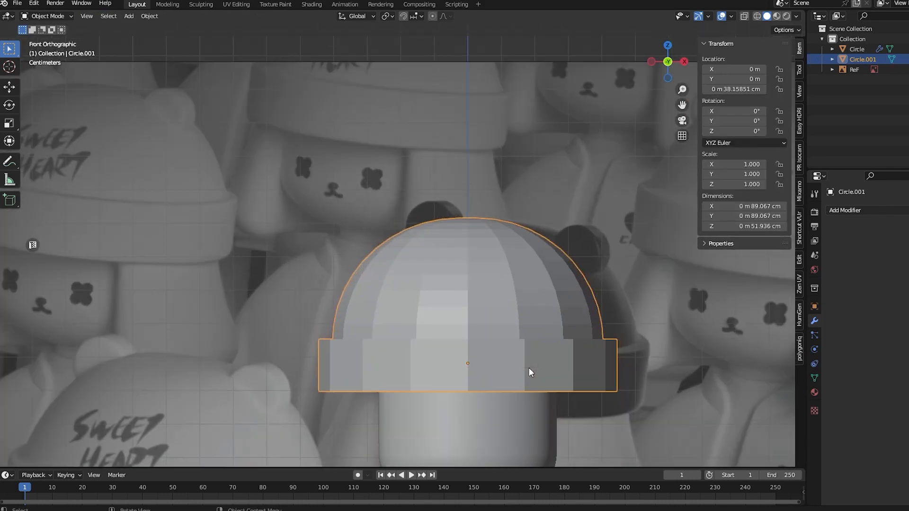
- Add a Subdivision modifier to the hat with 2 viewport levels
click(845, 210)
click(802, 397)
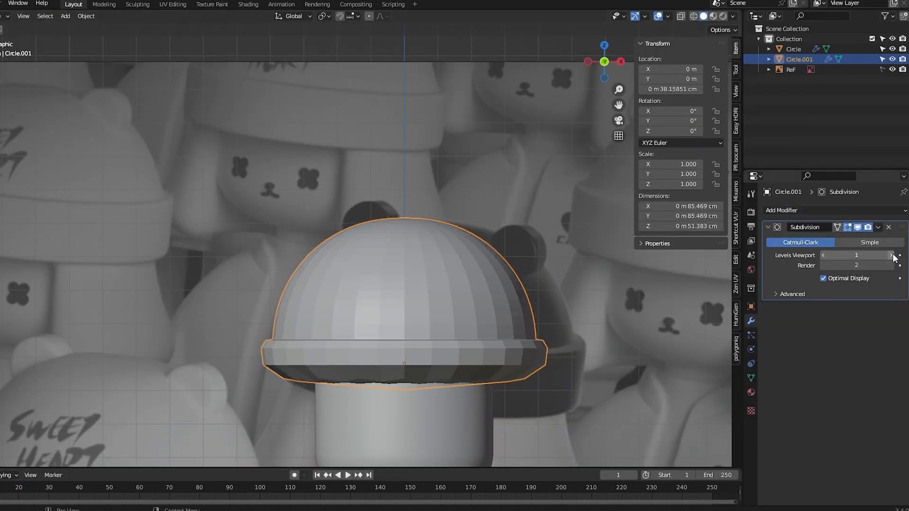
click(893, 255)
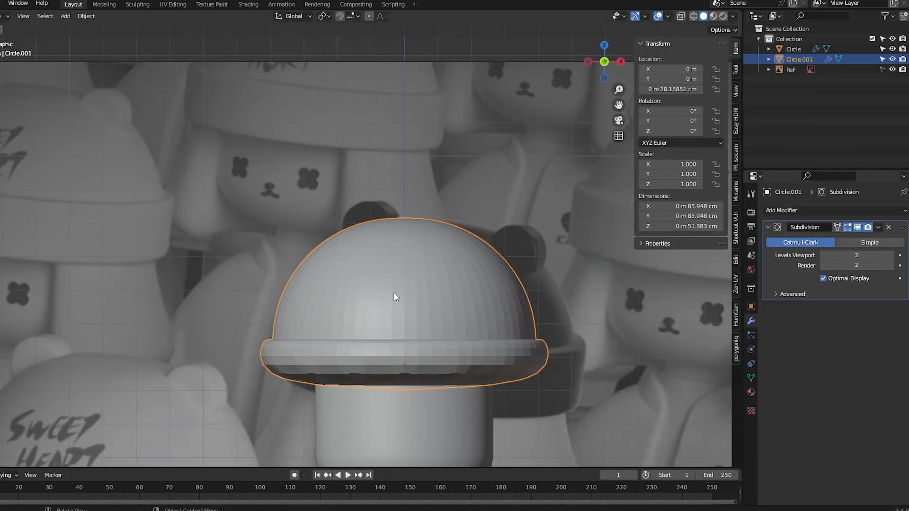
- Add a Bevel modifier with a 2 cm amount to the hat, placed before the Subdivision modifier
scroll(409, 312, down, 2)
click(830, 210)
click(703, 250)
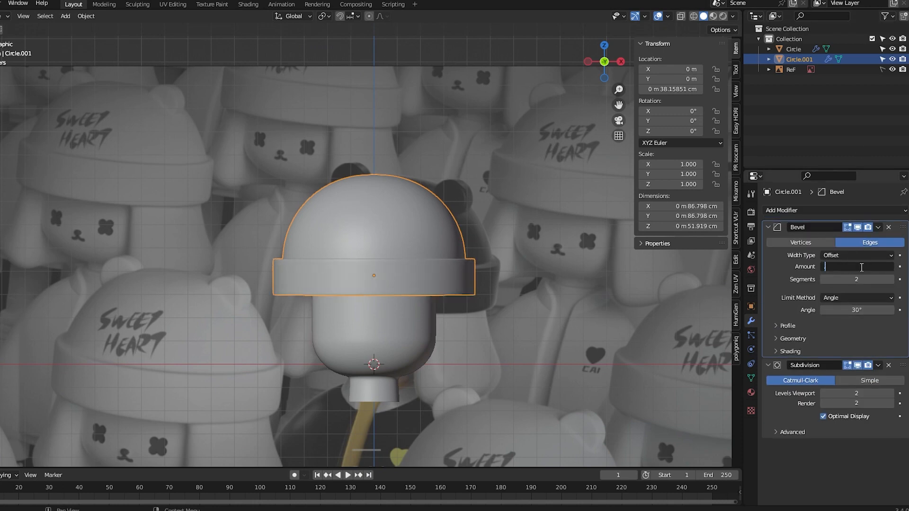
click(891, 267)
scroll(366, 280, up, 4)
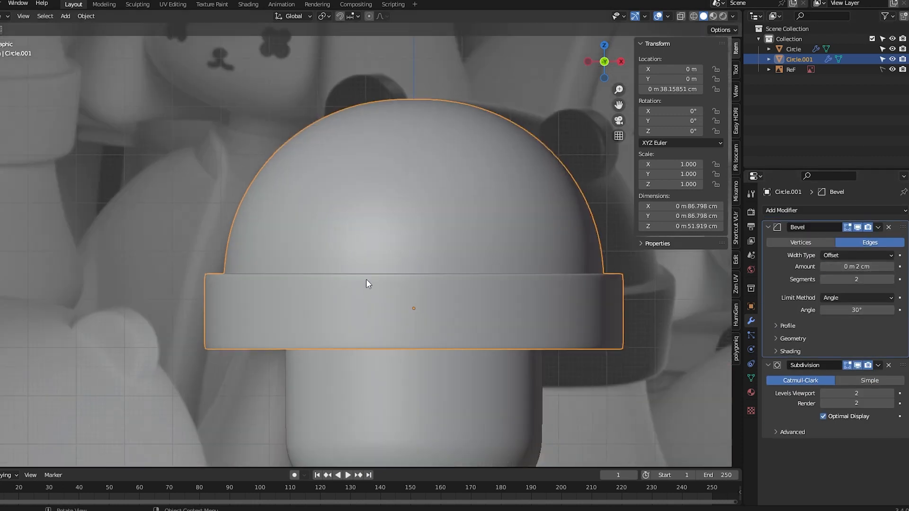
scroll(365, 279, down, 1)
- Examine the hat mesh in X-ray view where the dome's base meets the brim
shift+middle_drag(546, 357, 320, 319)
key(Tab)
key(alt+z)
scroll(298, 329, up, 2)
key(shift+d)
right_click(343, 333)
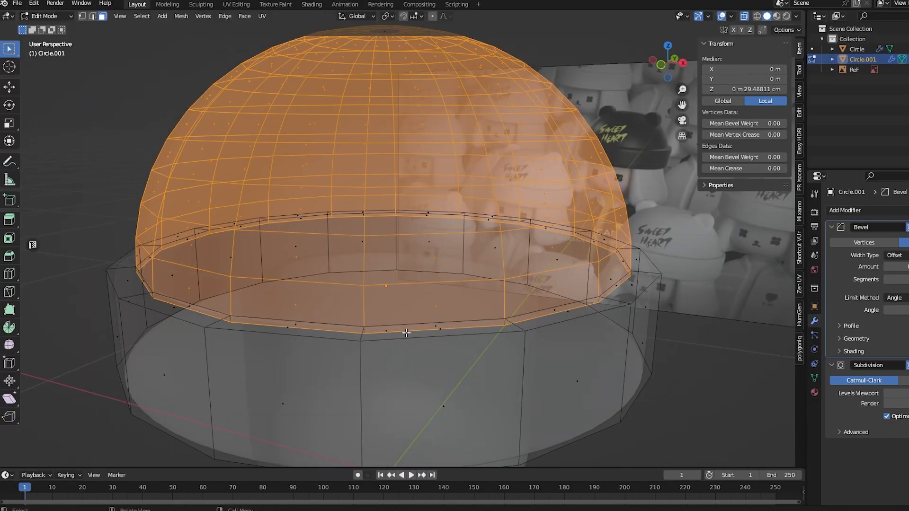
click(406, 333)
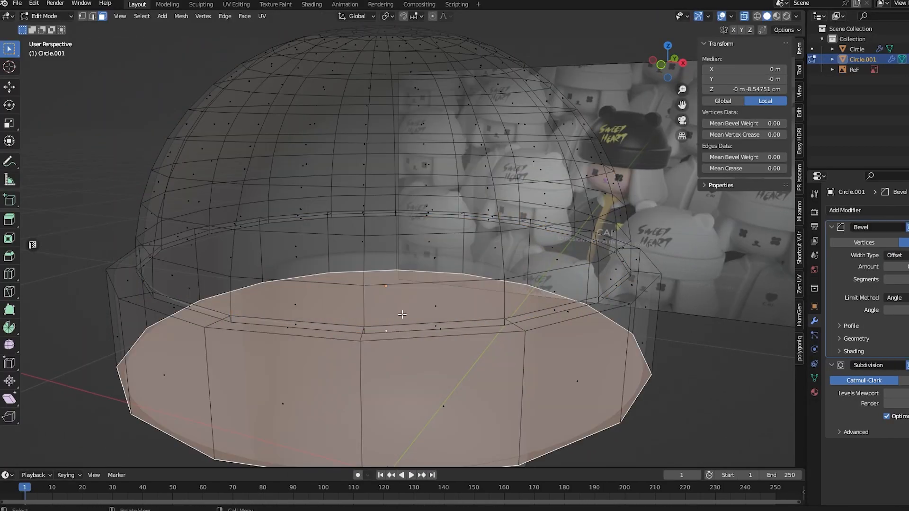
key(alt+z)
scroll(366, 358, up, 6)
key(alt+z)
scroll(366, 358, down, 6)
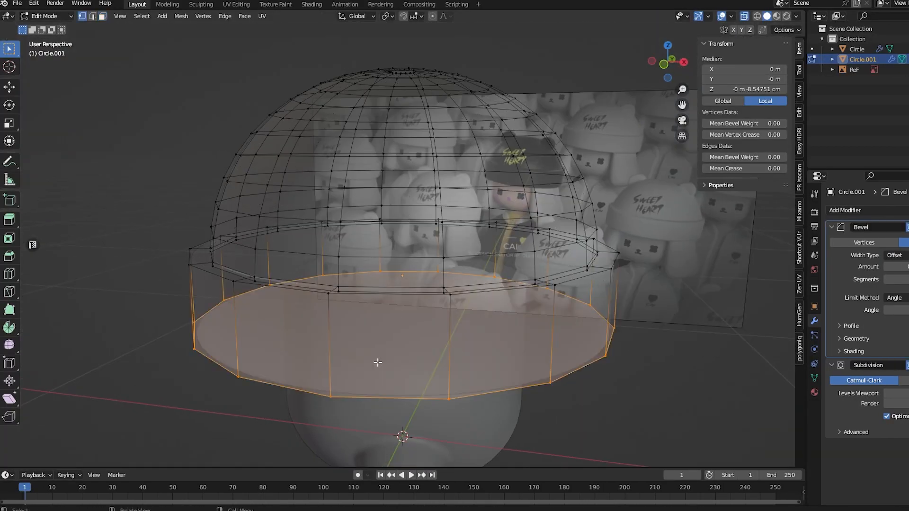
- Move the vertex loop at the dome's base up about 5.2 mm along Z, close to the brim's inner edge
scroll(374, 331, up, 2)
key(1)
click(274, 341)
alt+click(279, 340)
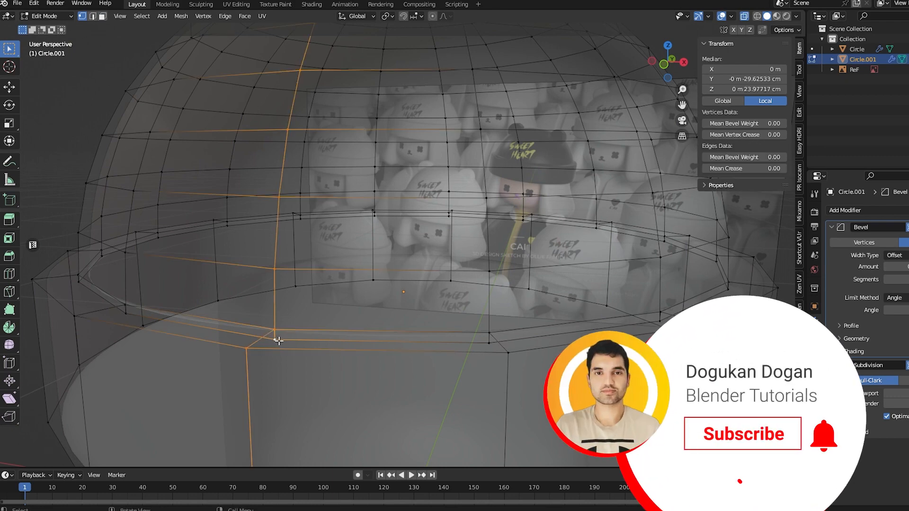
key(g)
key(z)
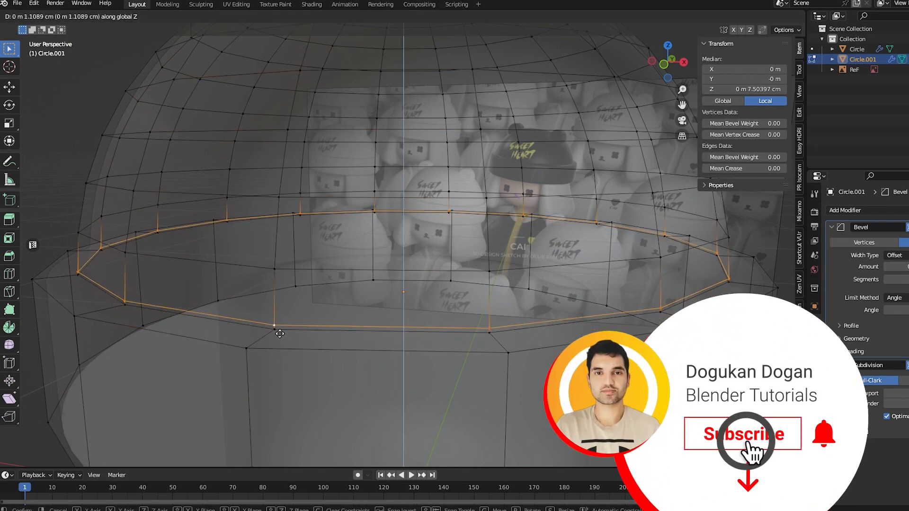
click(275, 332)
middle_drag(275, 332, 392, 360)
- Merge the first two pairs of nearly coincident vertices where the dome's base meets the brim's inner edge
scroll(393, 361, up, 1)
key(alt+z)
shift+middle_drag(506, 399, 481, 359)
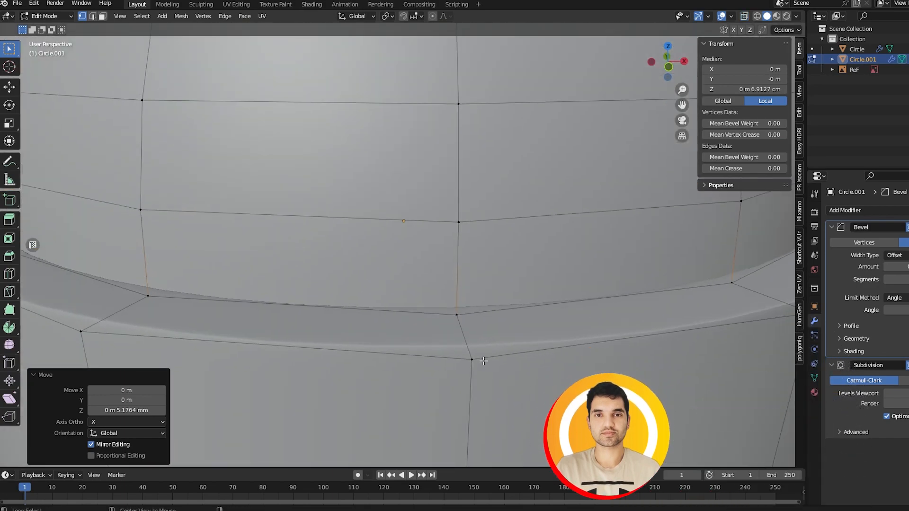
key(alt+z)
click(452, 324)
shift+click(457, 314)
key(m)
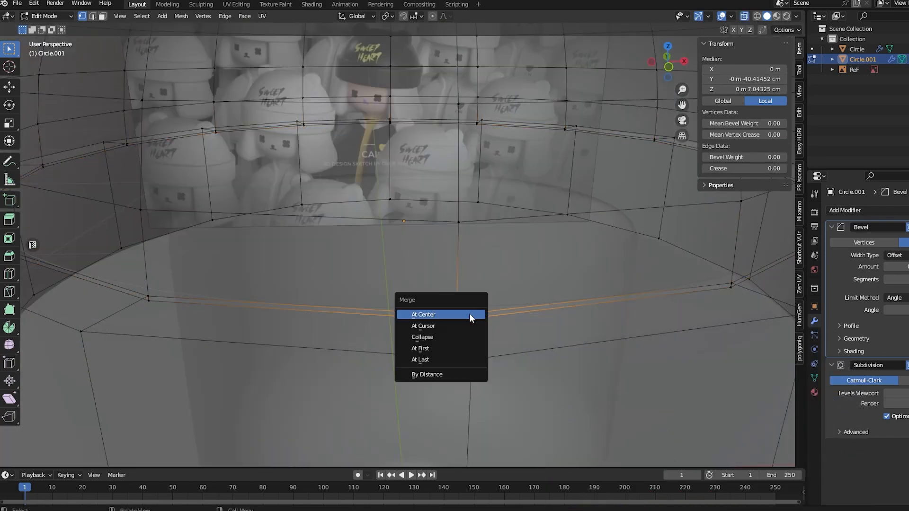
click(470, 314)
middle_drag(438, 359, 416, 331)
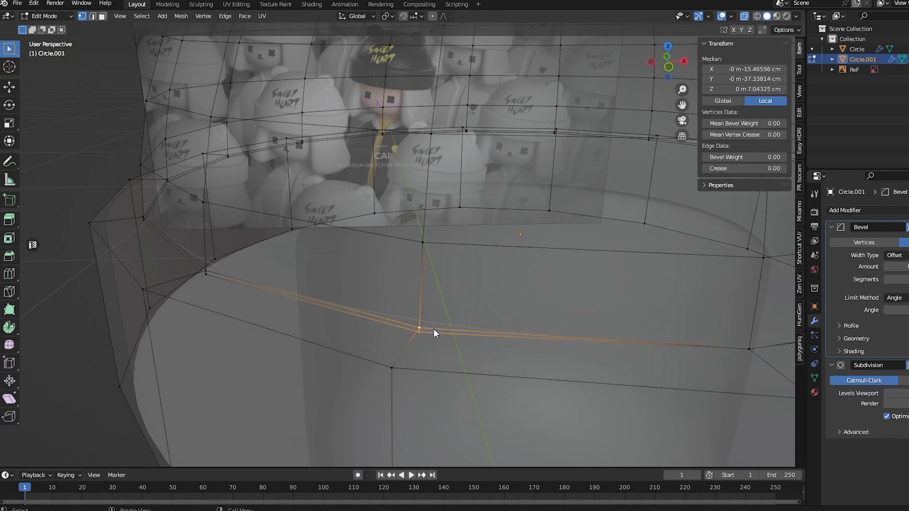
key(m)
click(434, 330)
- Merge the next two vertex pairs along the dome's base at the last selected vertex
middle_drag(212, 304, 217, 320)
click(262, 330)
shift+click(266, 328)
key(m)
click(265, 328)
middle_drag(236, 349, 276, 355)
click(388, 303)
shift+click(389, 300)
key(m)
click(390, 301)
- Continue around the dome's base, merging another close vertex pair and selecting the following pair
middle_drag(338, 327, 365, 331)
scroll(360, 322, up, 3)
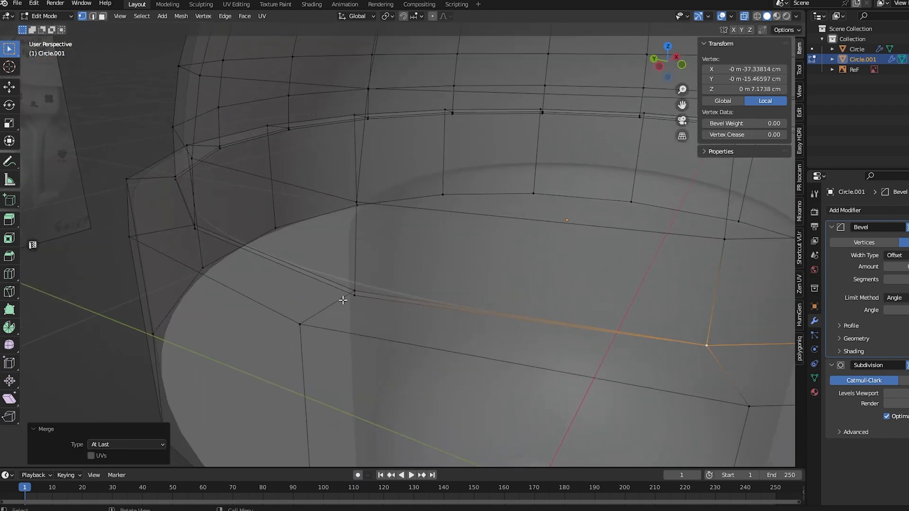
click(353, 297)
shift+click(354, 295)
key(m)
click(355, 296)
middle_drag(293, 324, 363, 327)
click(372, 294)
shift+click(372, 292)
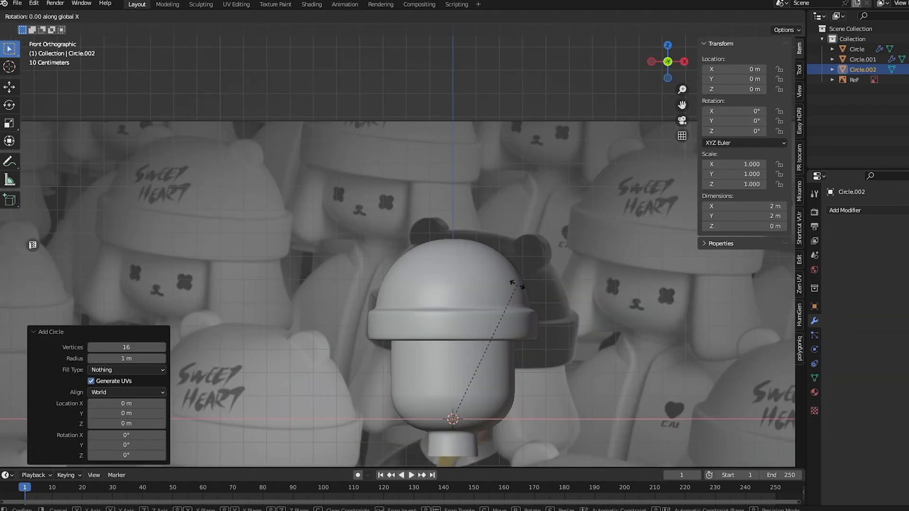
- Rotate the new 16-vertex circle 90° about the X axis and scale its mesh down
key(s)
click(516, 285)
scroll(495, 390, down, 3)
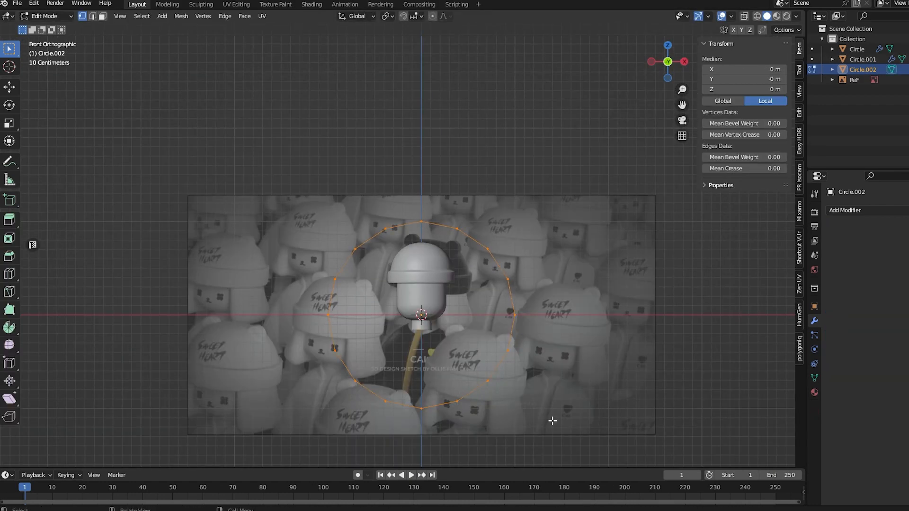
key(s)
click(453, 342)
- Move the circle up about 80.4 cm along Z to the hat's top and scale it to about 13 cm across
key(g)
key(z)
click(457, 267)
scroll(473, 269, up, 11)
shift+middle_drag(653, 324, 596, 318)
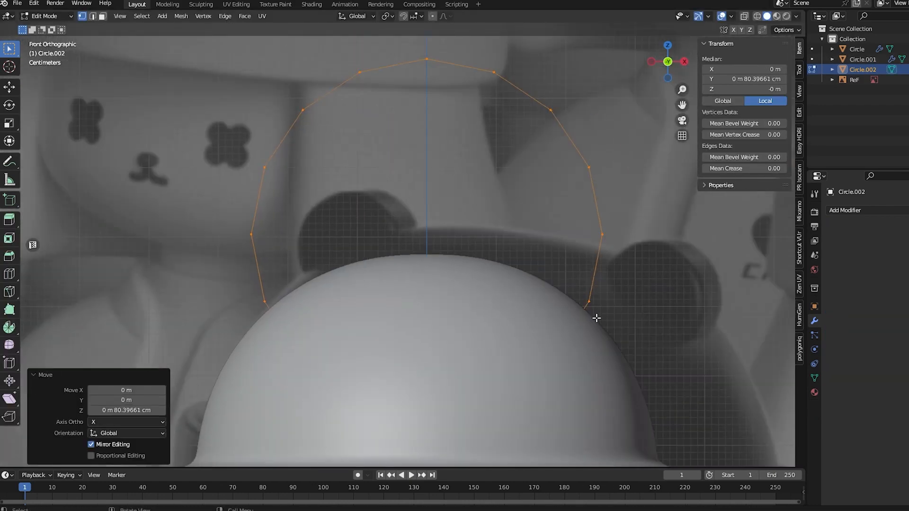
scroll(596, 318, down, 1)
key(s)
click(465, 257)
key(s)
click(486, 256)
- Place the circle over the reference bear ear, lowering it about 3.7 cm and shifting it about 10.2 cm along negative X
key(g)
key(z)
click(477, 257)
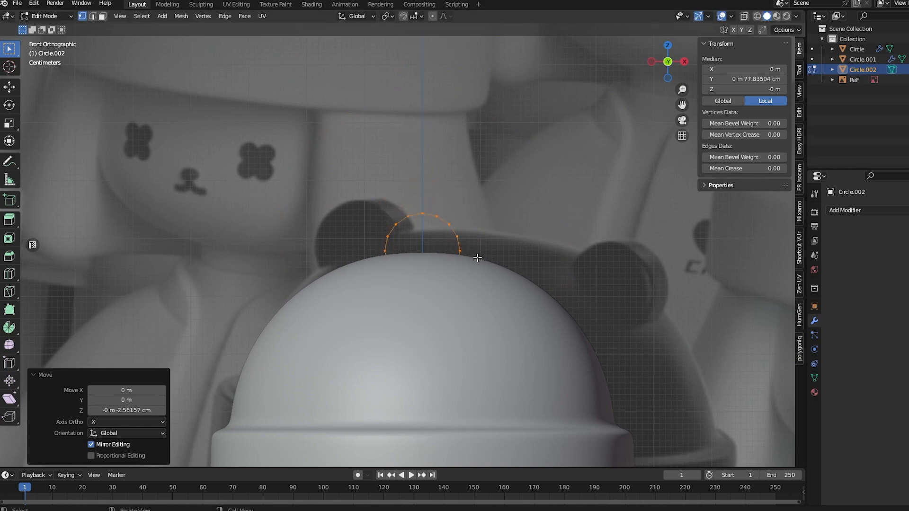
key(g)
key(z)
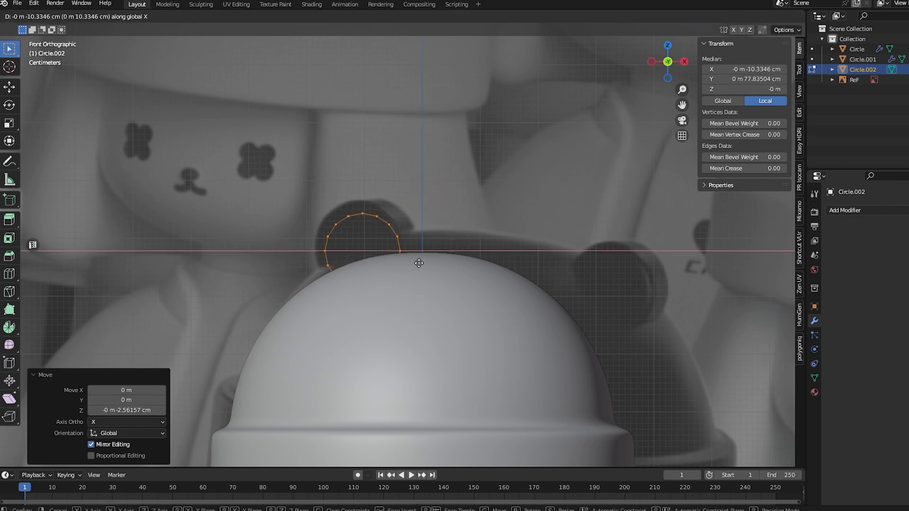
click(418, 263)
key(g)
key(z)
click(374, 269)
- Extrude the ear circle about 3.3 cm deep in top view and move the ear object about 4.9 cm along negative X
key(KP_7)
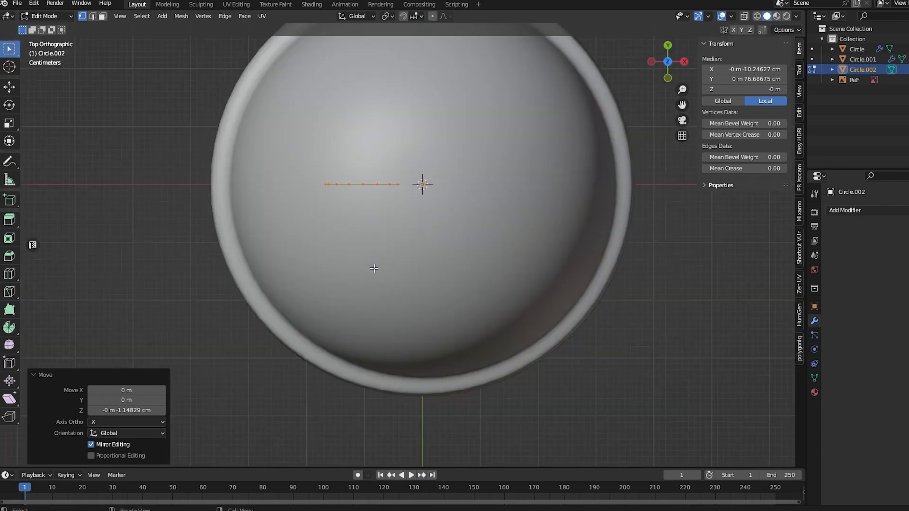
key(a)
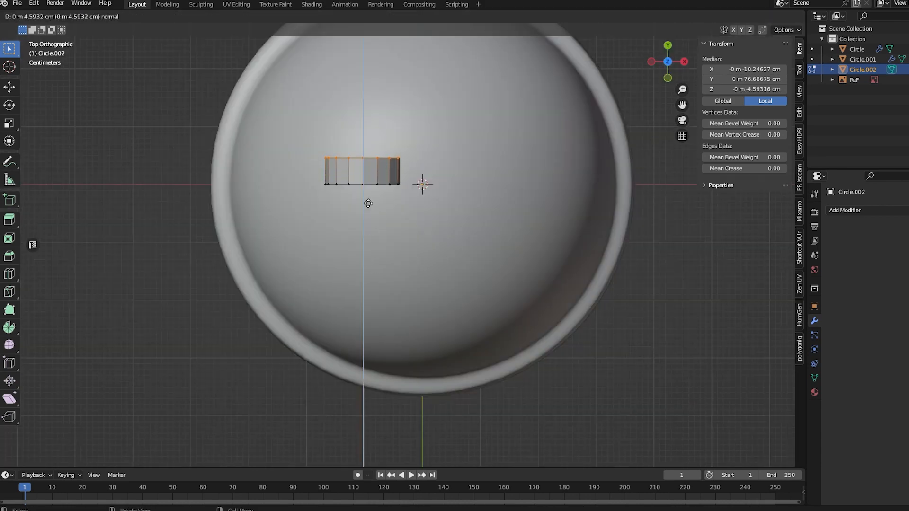
click(369, 203)
key(Tab)
key(g)
key(x)
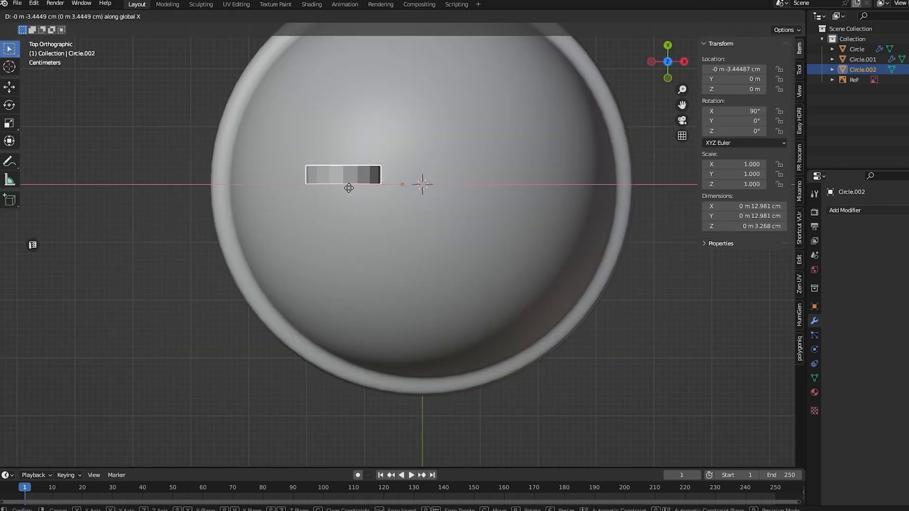
click(340, 190)
- Lower the extruded ear object about 1.9 cm along Z in front view to seat it on the dome
scroll(359, 265, down, 3)
middle_drag(359, 265, 358, 155)
key(KP_1)
scroll(408, 319, up, 4)
key(g)
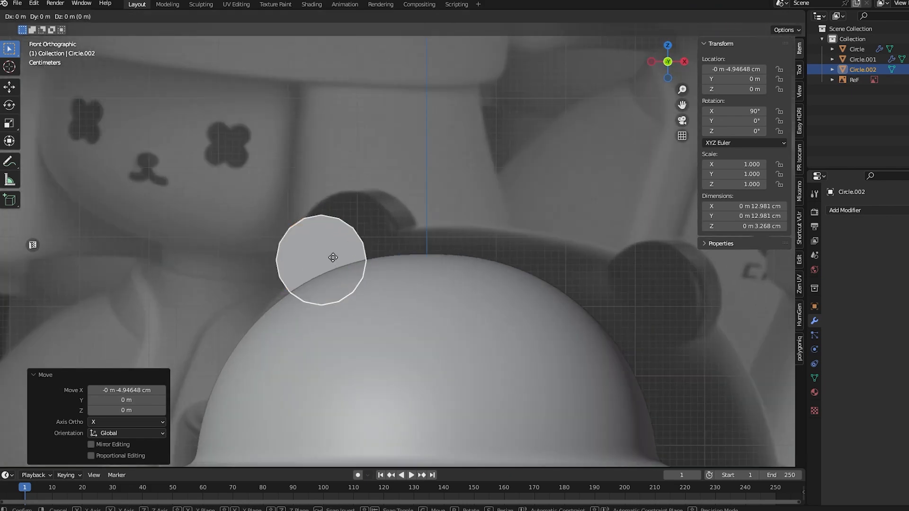
- Add a Mirror modifier on the X axis to the ear, with the hat dome Circle.001 as mirror object
click(851, 210)
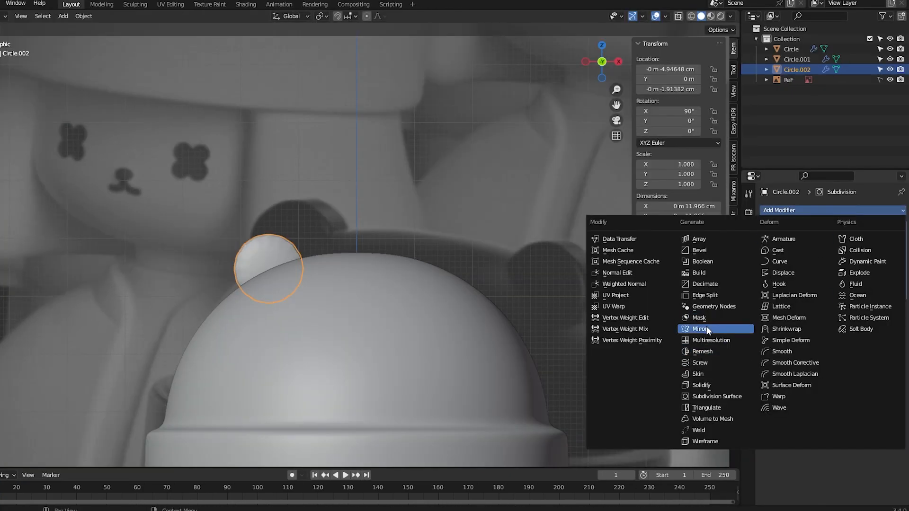
click(706, 330)
click(886, 361)
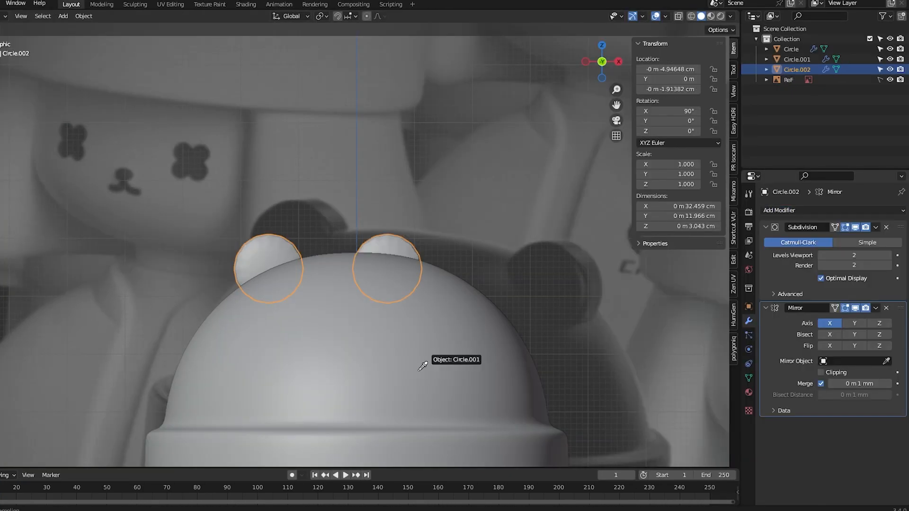
click(423, 367)
- Inset the ear's faces by about 5.1 mm
scroll(308, 333, up, 4)
shift+middle_drag(206, 318, 347, 345)
key(Tab)
scroll(347, 345, up, 4)
key(a)
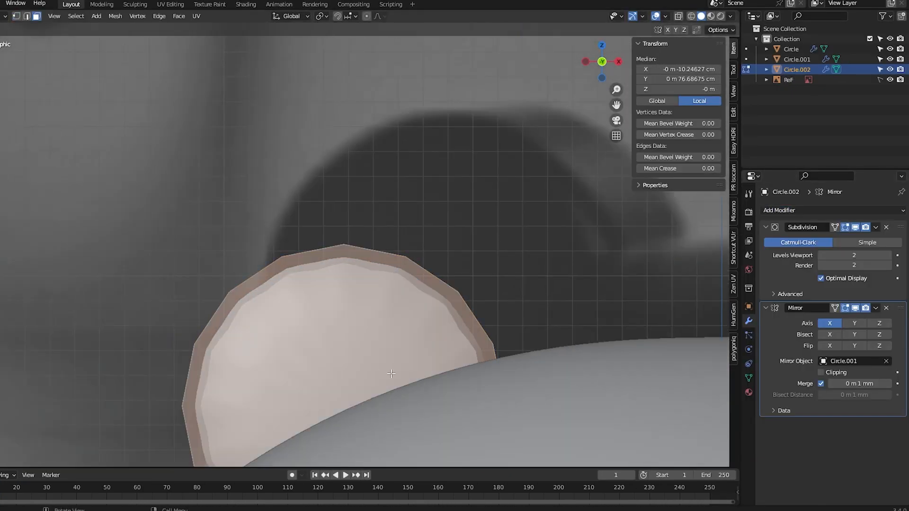
key(i)
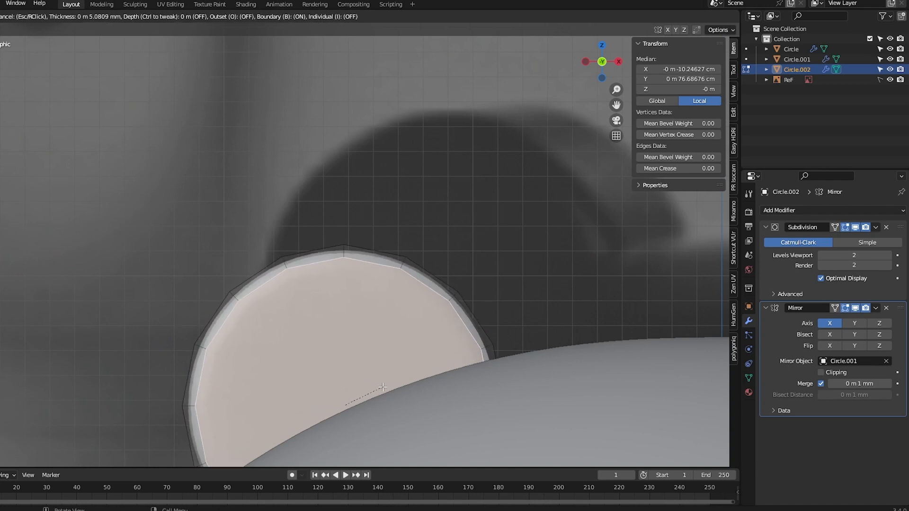
click(383, 387)
- Bevel the outer rim edge loop on one side of the ear with three segments
middle_drag(382, 387, 547, 379)
click(332, 262)
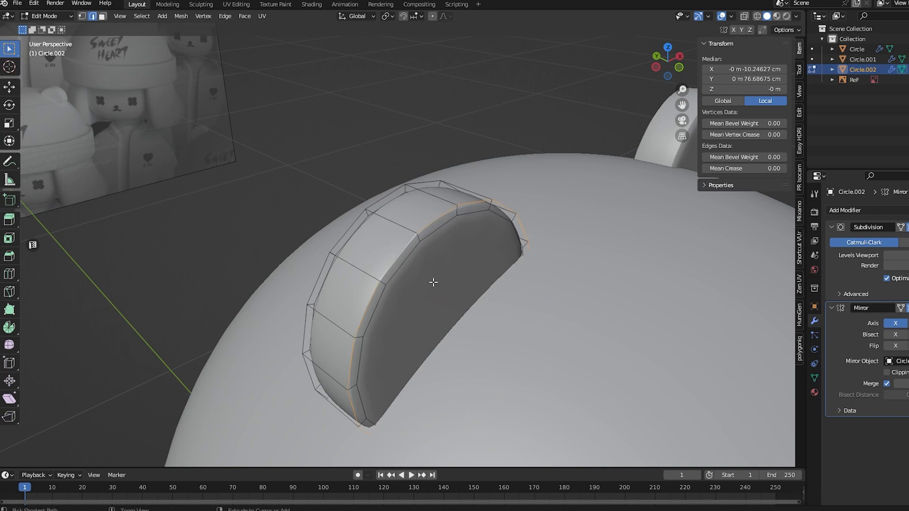
key(ctrl+b)
scroll(497, 298, up, 5)
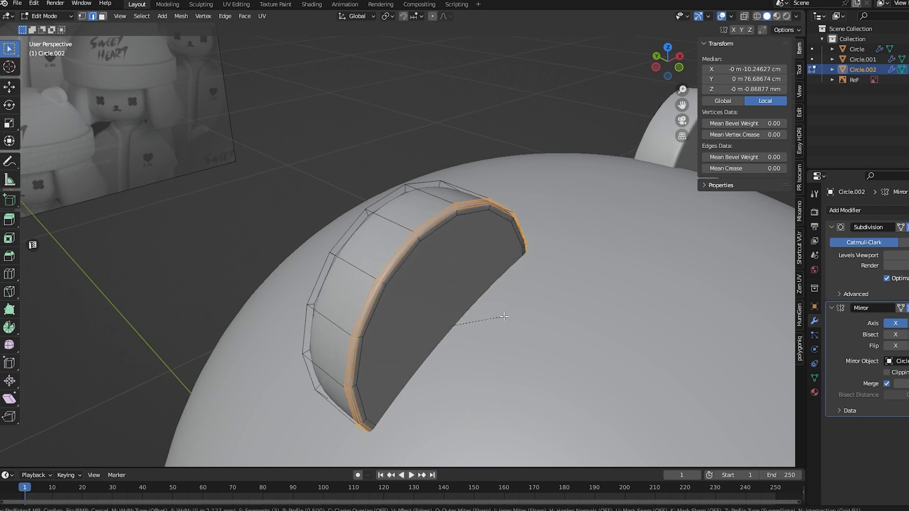
click(505, 318)
- Bevel the rim edge loop on the ear's opposite side with three segments
middle_drag(505, 317, 622, 277)
click(622, 277)
key(ctrl+b)
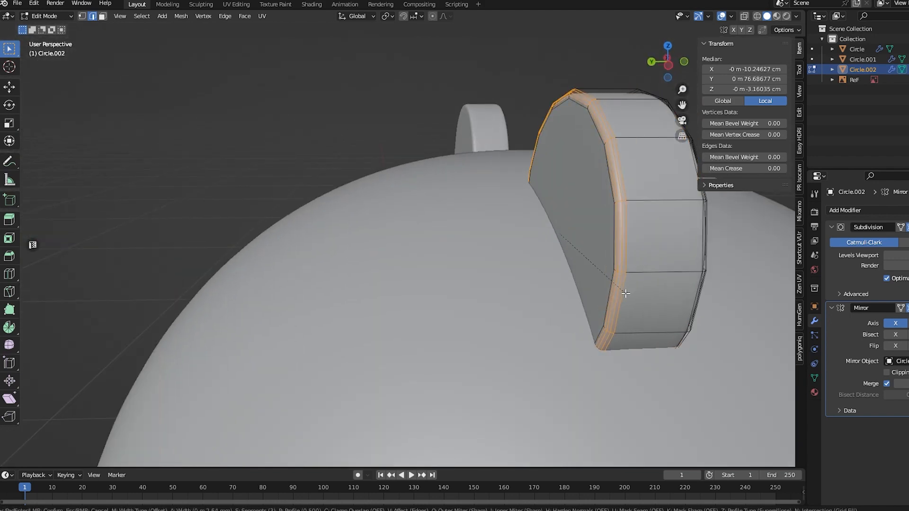
click(624, 294)
scroll(624, 294, down, 3)
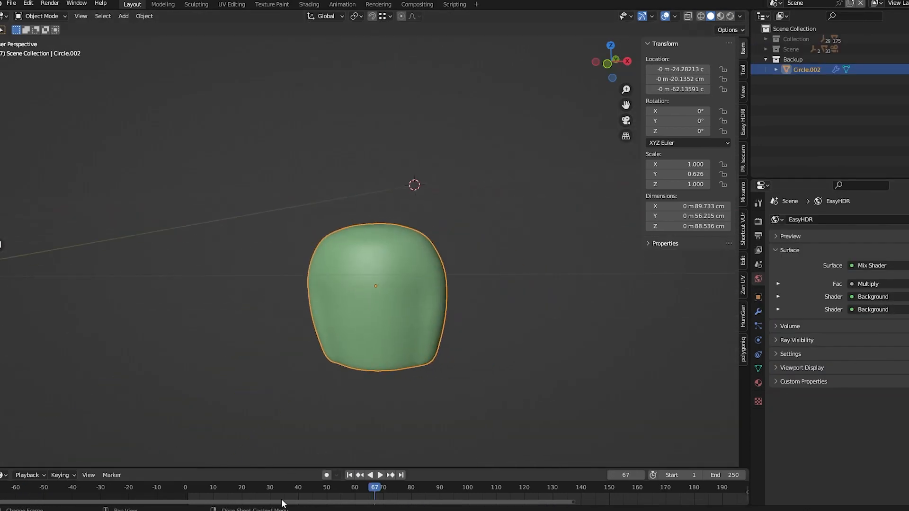
- Examine the topology and smoothed shape of the Backup mesh Circle.002 from the front, top and side
middle_drag(330, 308, 350, 301)
key(KP_1)
scroll(397, 272, up, 2)
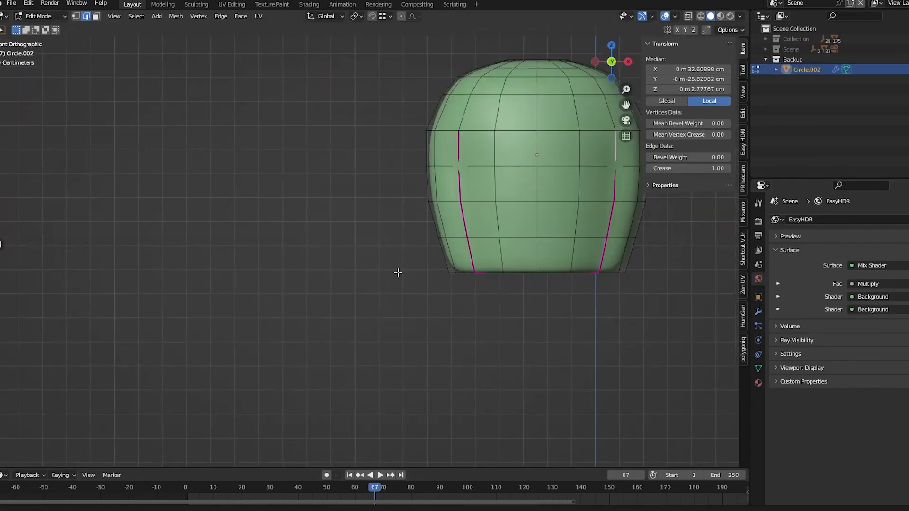
shift+middle_drag(398, 272, 225, 367)
scroll(225, 366, up, 1)
key(Tab)
key(Tab)
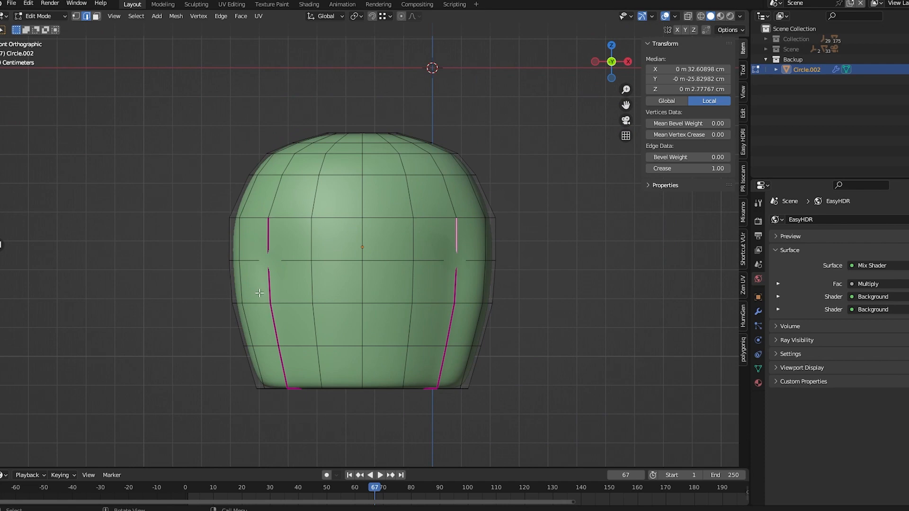
key(Tab)
key(KP_7)
scroll(259, 291, down, 9)
scroll(374, 145, up, 4)
shift+middle_drag(359, 383, 366, 157)
key(Tab)
key(KP_3)
key(Tab)
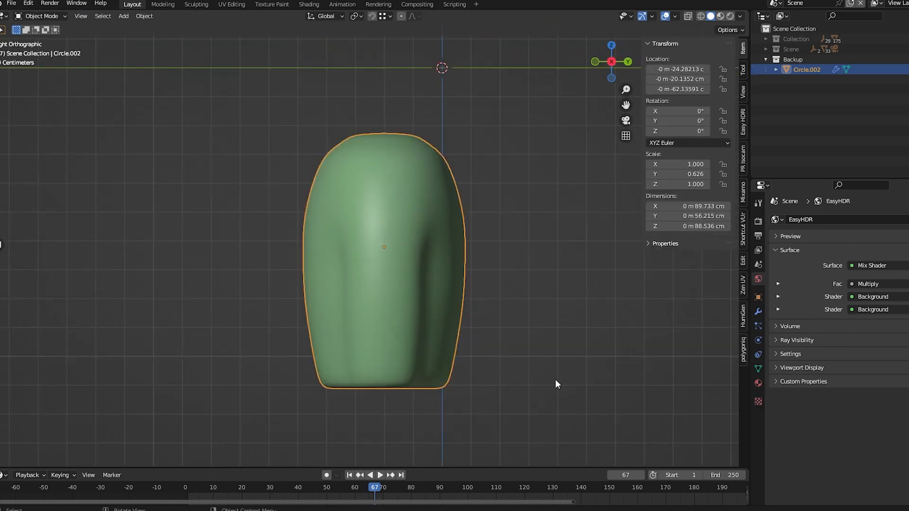
key(Tab)
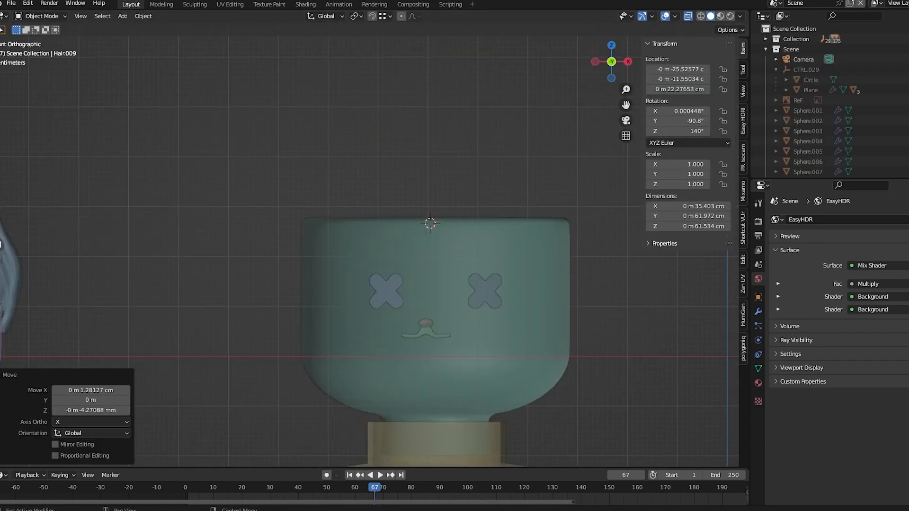
- Add a mesh circle at the top of the green head and scale it to 0.377, about 75.4 cm across
scroll(274, 317, down, 3)
scroll(317, 310, up, 3)
key(shift+a)
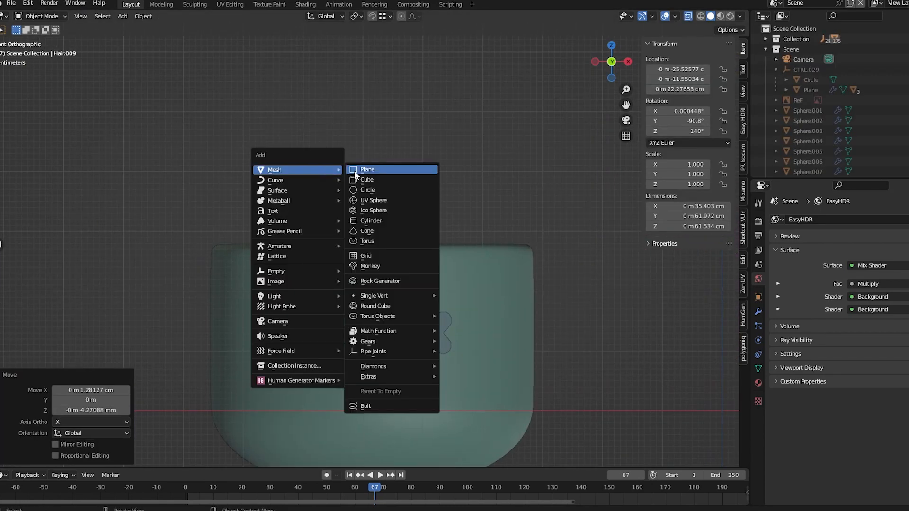
click(368, 191)
scroll(587, 247, down, 4)
key(s)
click(454, 261)
- Fill the circle with a face and apply its scale
scroll(453, 263, up, 4)
shift+middle_drag(480, 286, 353, 308)
scroll(353, 308, down, 2)
key(Tab)
key(f)
key(Tab)
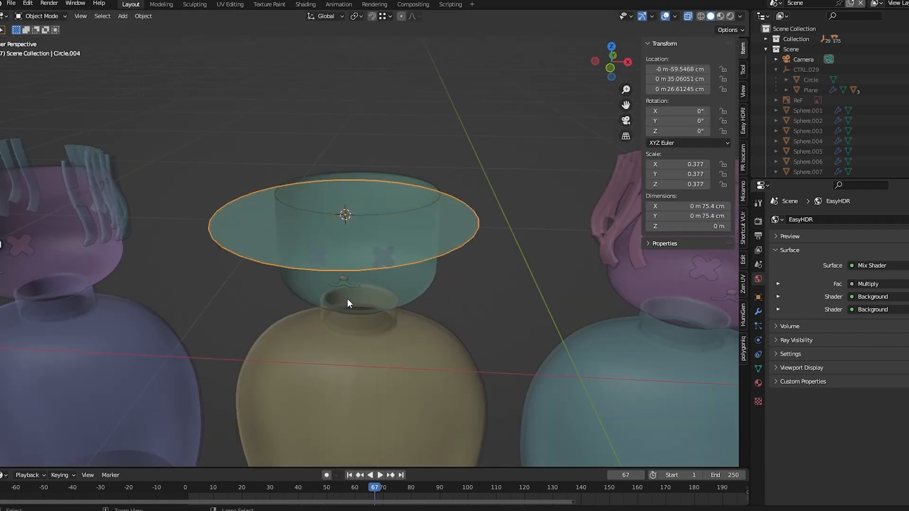
key(ctrl+a)
click(346, 317)
- Centre the circle over the head: move it about 28.4 cm along Y, then about 1.2 cm along X and -4.7 cm along Y
key(g)
key(y)
click(353, 246)
key(KP_7)
shift+middle_drag(308, 187, 330, 353)
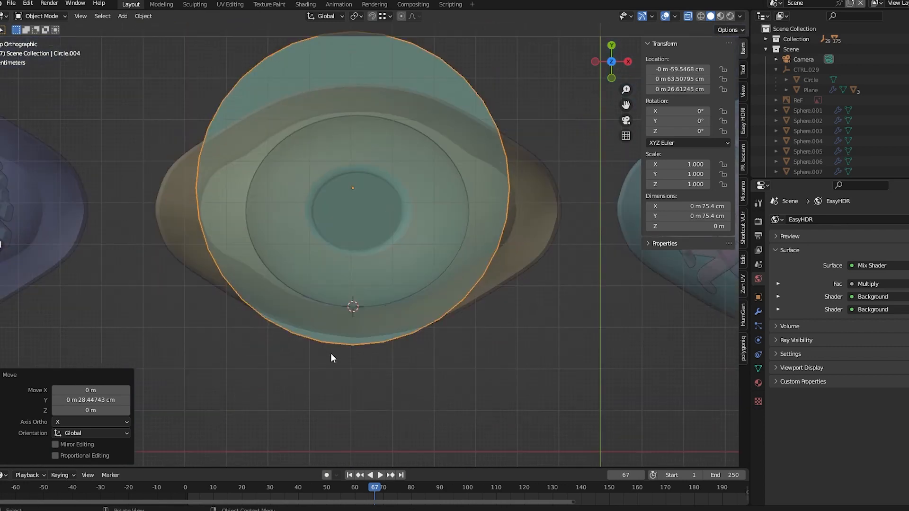
key(g)
click(375, 231)
- Extrude the circle face about 36.5 cm downward around the head
key(KP_1)
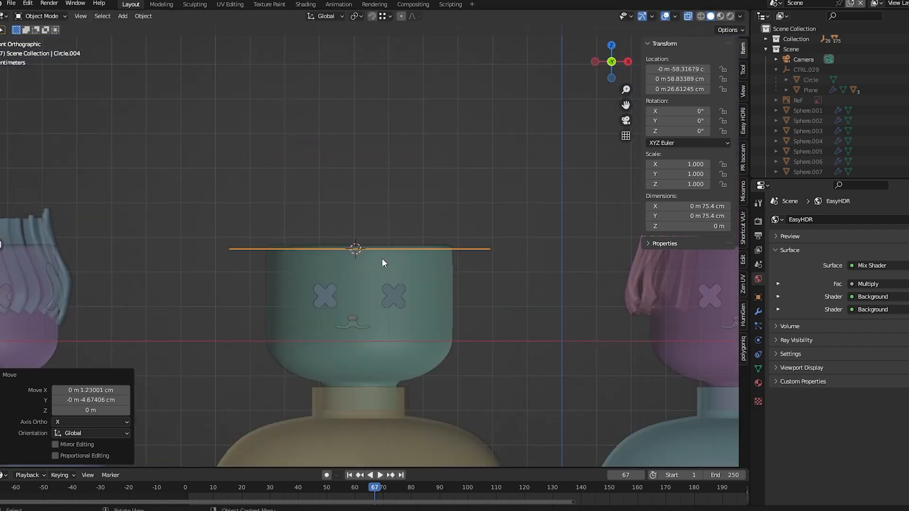
key(Tab)
key(e)
click(371, 384)
key(Tab)
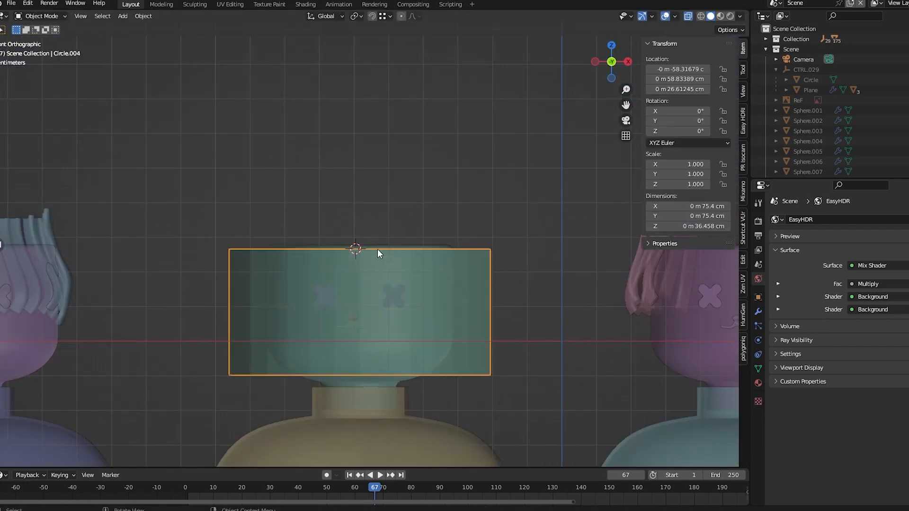
- Raise the cylinder's top face about 26.8 cm along Z
key(Tab)
middle_drag(430, 255, 418, 300)
click(398, 289)
key(3)
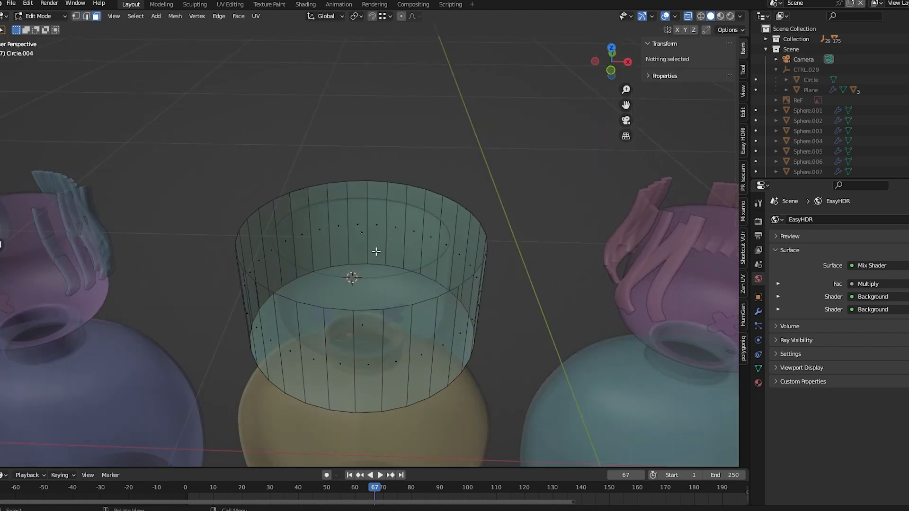
click(363, 239)
key(g)
key(z)
click(360, 203)
- Scale down the cylinder's top face in front view so the sides taper upward
middle_drag(346, 302, 343, 220)
scroll(345, 215, up, 4)
shift+middle_drag(344, 215, 344, 266)
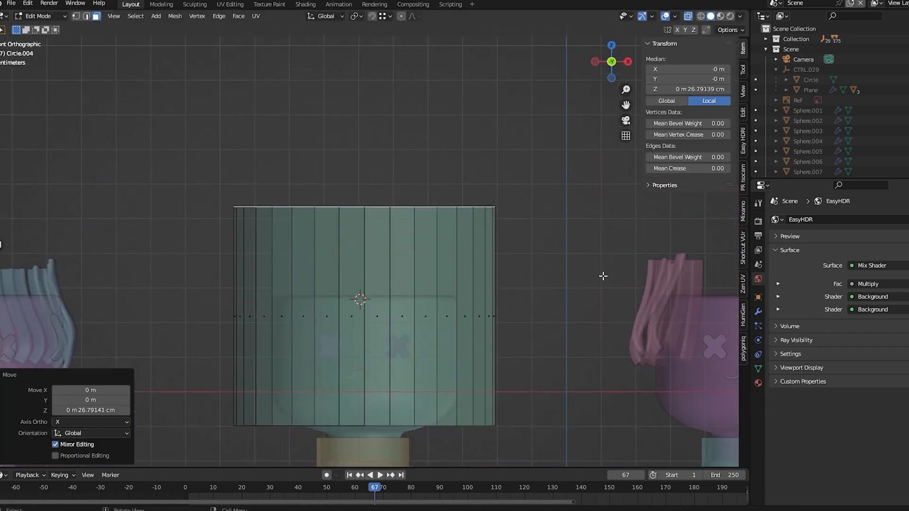
key(s)
click(504, 248)
- Open the tapered shell at the face side and add four evenly spaced horizontal loop cuts
key(Tab)
key(alt+z)
key(Tab)
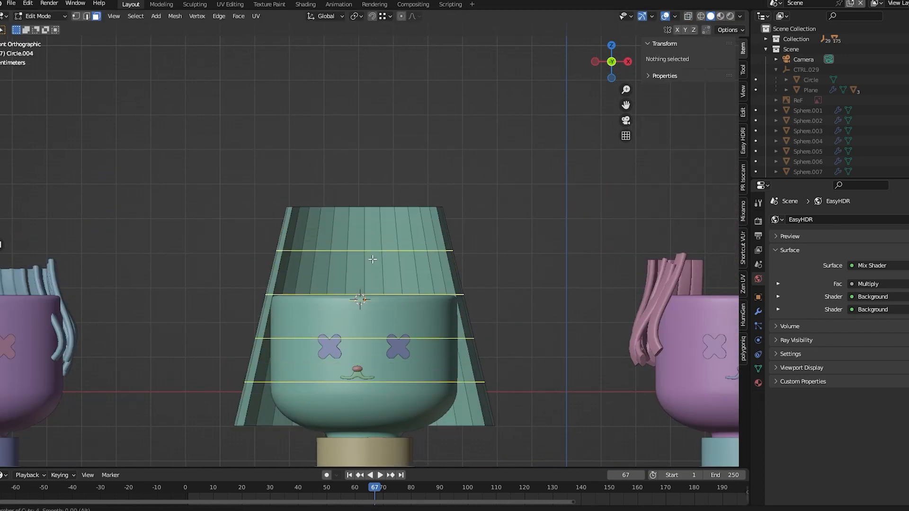
click(373, 260)
right_click(373, 259)
- Extrude the shell in top view and scale the new faces inward to give the hair thickness
click(757, 311)
key(KP_7)
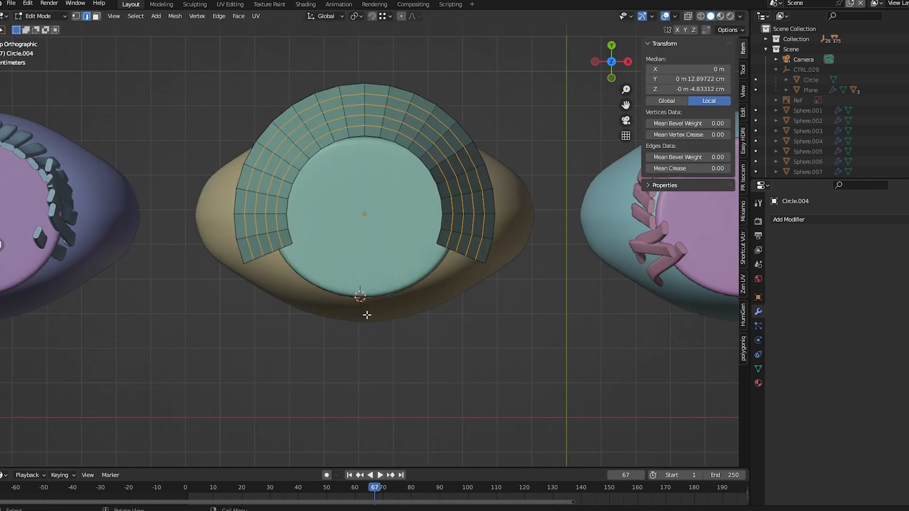
key(e)
right_click(474, 279)
key(s)
click(450, 241)
- Select the inner bottom edges and move them about 9.7 cm down along Z, level with the outer bottom edge
middle_drag(449, 241, 437, 446)
key(alt+z)
click(460, 405)
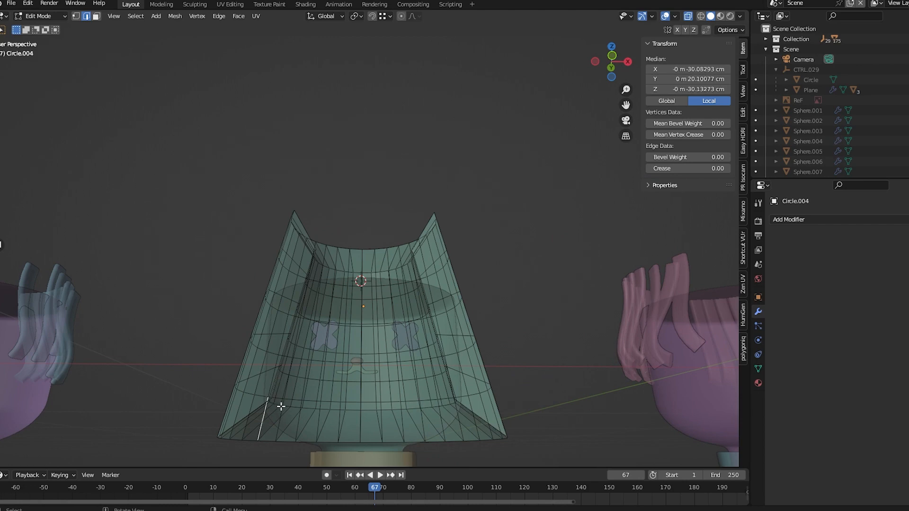
key(KP_1)
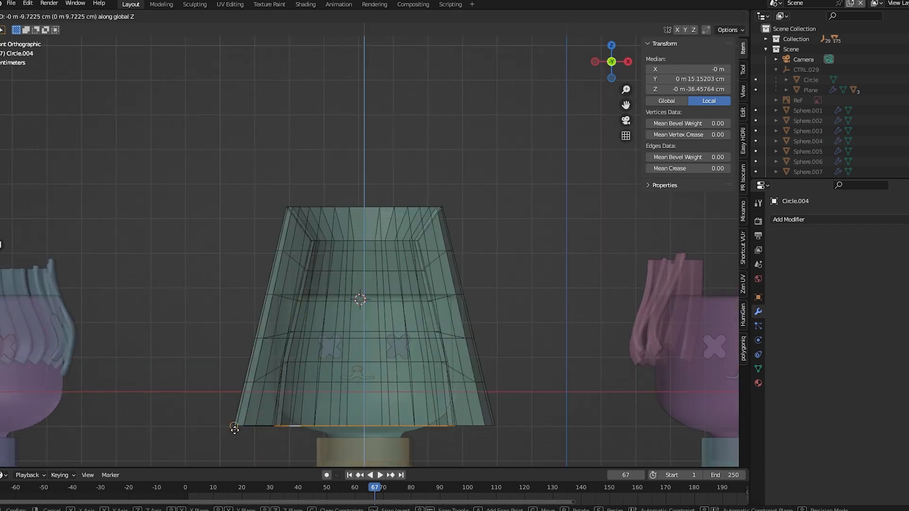
click(233, 428)
- Scale up the lowest horizontal edge loop of the hair shell to flare its sides
scroll(359, 332, up, 2)
click(551, 312)
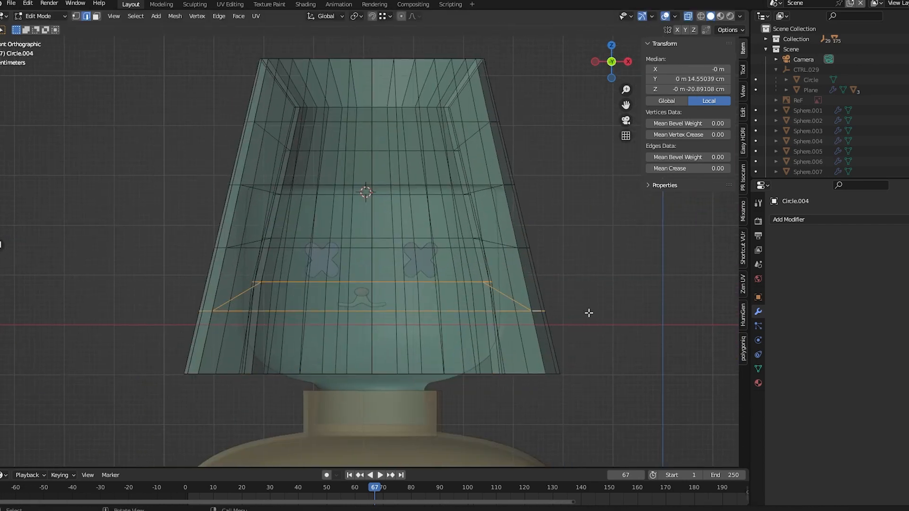
key(s)
click(614, 305)
click(585, 292)
key(alt+z)
scroll(591, 288, down, 2)
scroll(501, 283, up, 1)
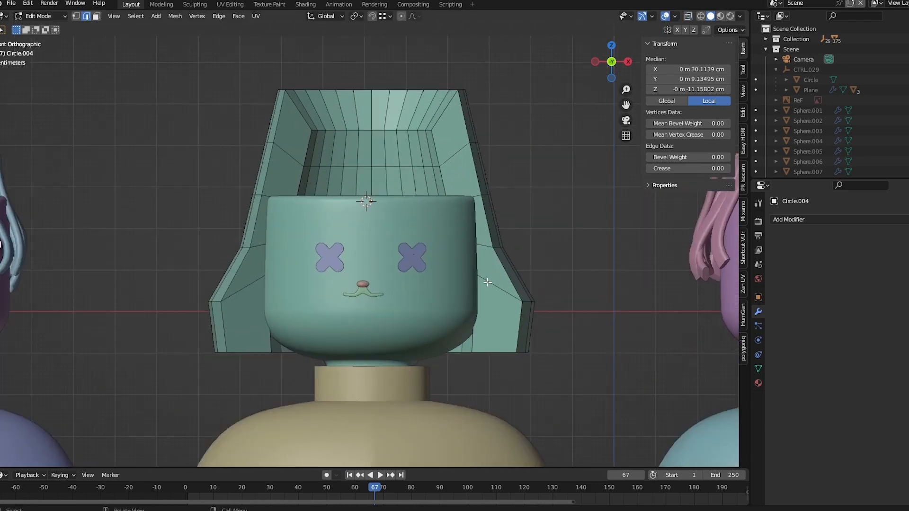
- Flatten the lowest horizontal loop along Z and scale it to about 0.903
click(489, 283)
scroll(572, 223, up, 3)
key(s)
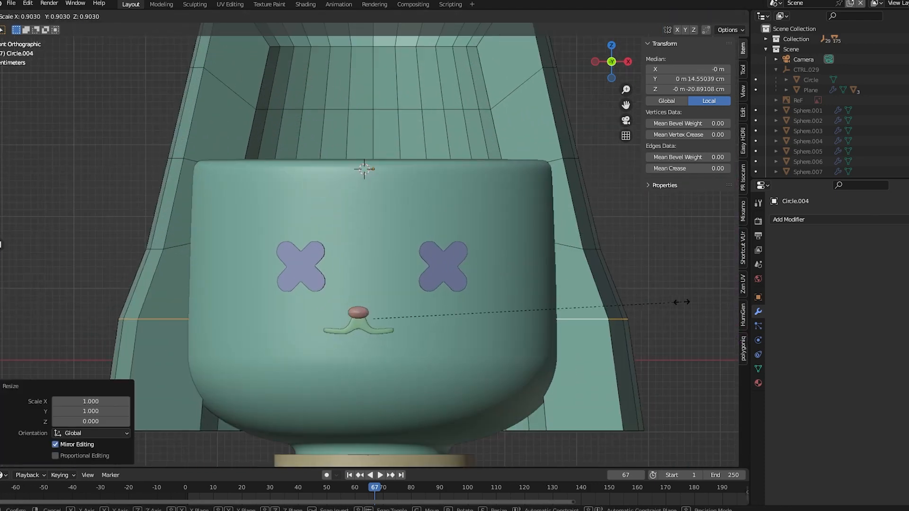
click(679, 303)
- Flatten the next horizontal edge loop up by scaling it to 0 along Z
scroll(639, 303, down, 3)
shift+middle_drag(604, 304, 592, 348)
click(475, 289)
key(z)
key(0)
click(546, 291)
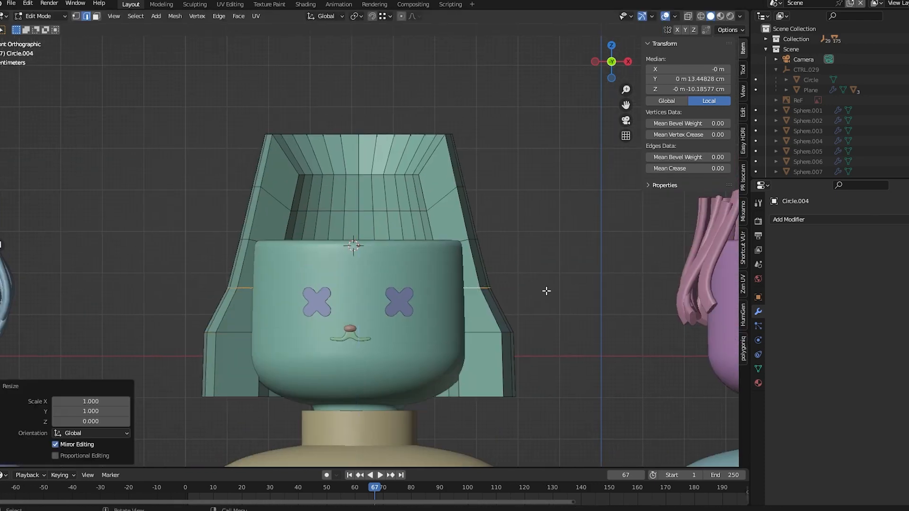
- Raise the inner top edges about 9.7 cm along Z, level with the outer top edge
drag(527, 225, 187, 111)
click(455, 164)
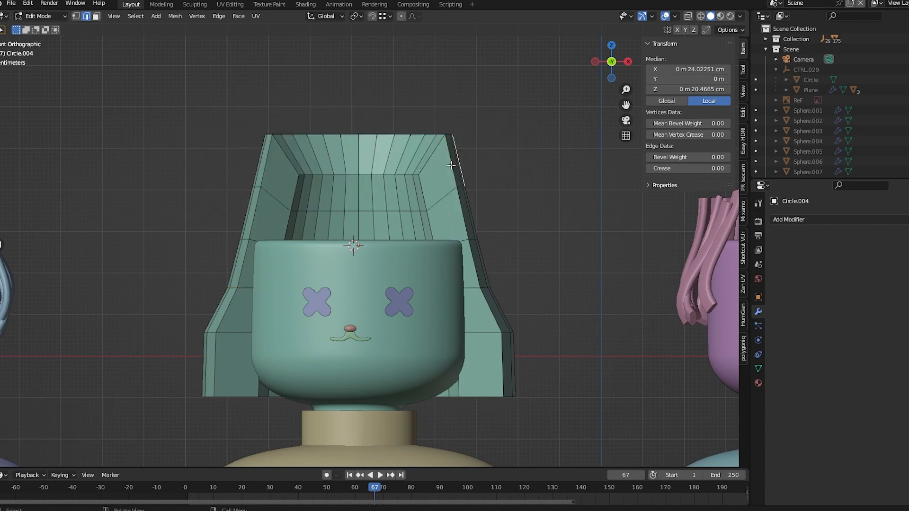
key(0)
click(400, 175)
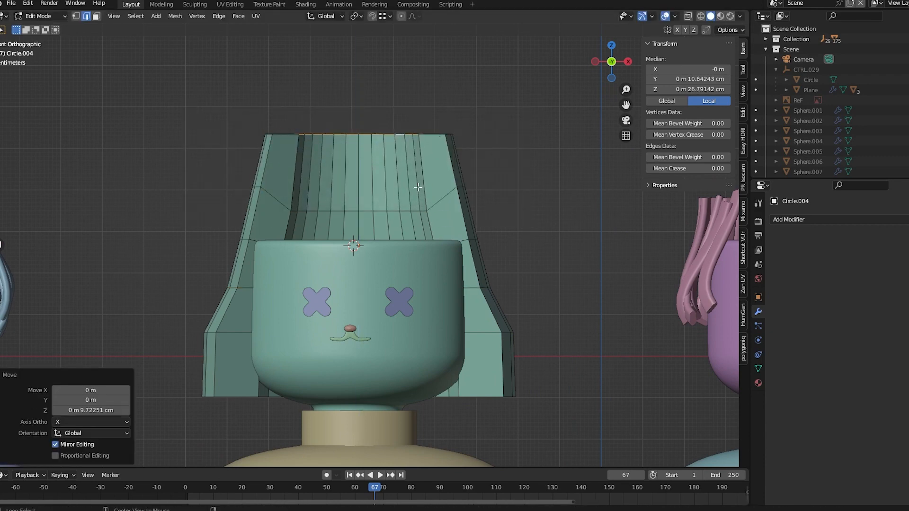
- Select the hair shell's upper rows and lower them along Z in two moves, bringing the top nearer the head
key(alt+z)
drag(532, 221, 75, 86)
key(g)
key(z)
click(315, 189)
drag(508, 265, 122, 144)
key(g)
key(z)
click(278, 166)
- Scale the top edge loops of the hair shell to about 0.701
double_click(449, 189)
key(s)
click(480, 200)
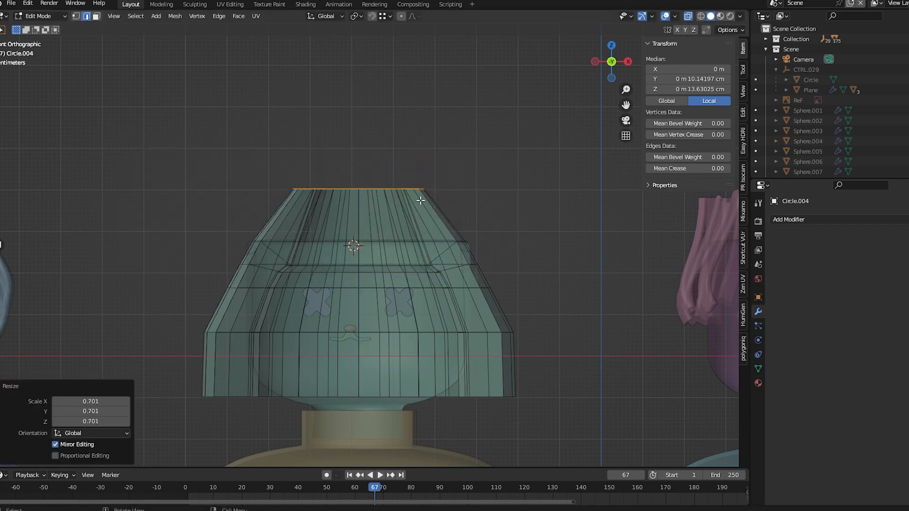
- Shade the hair shell smooth with 30° auto smooth and give it a Subdivision modifier at viewport level 2
key(Tab)
key(alt+z)
middle_drag(489, 320, 473, 402)
key(ctrl+1)
right_click(442, 298)
click(442, 298)
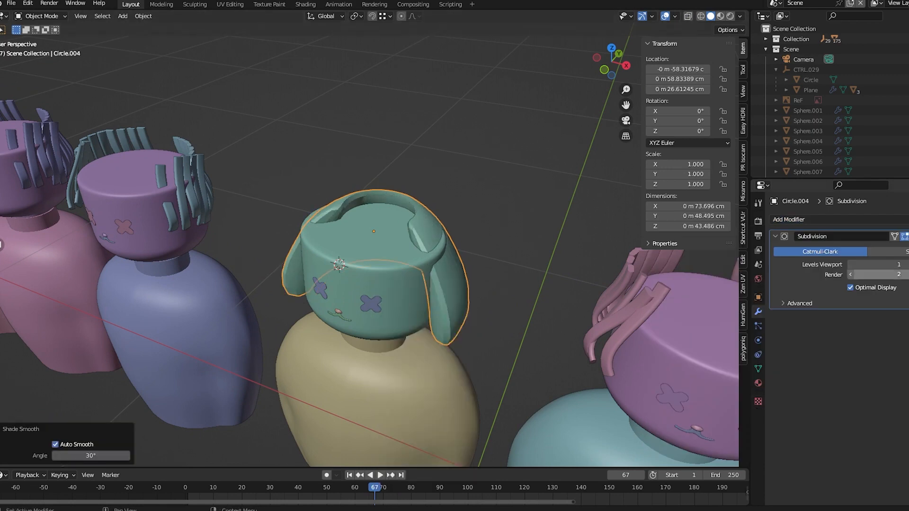
key(ctrl+2)
- Set a 0.30 crease on the front edge loop at one end of the hair shell
key(Tab)
key(KP_7)
click(526, 295)
alt+click(535, 248)
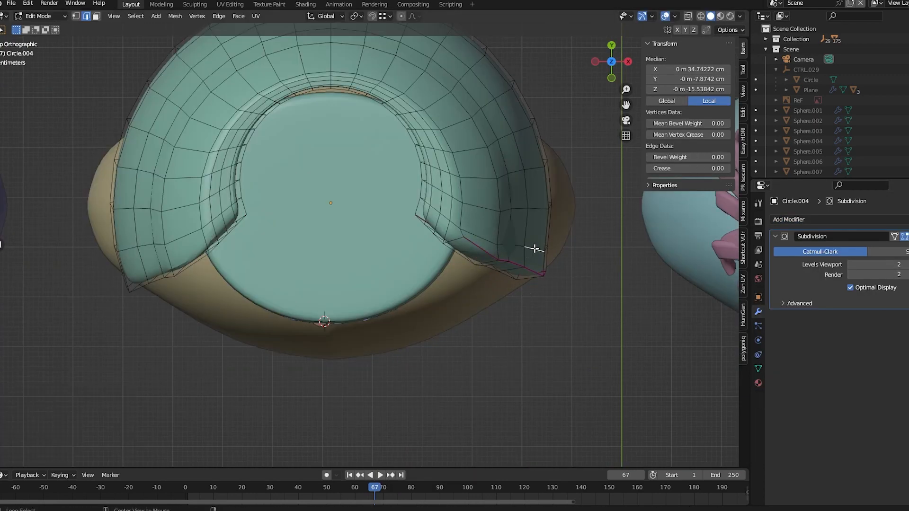
- Move the creased front edges about 4.1 mm along Y in top view
click(521, 263)
alt+click(510, 262)
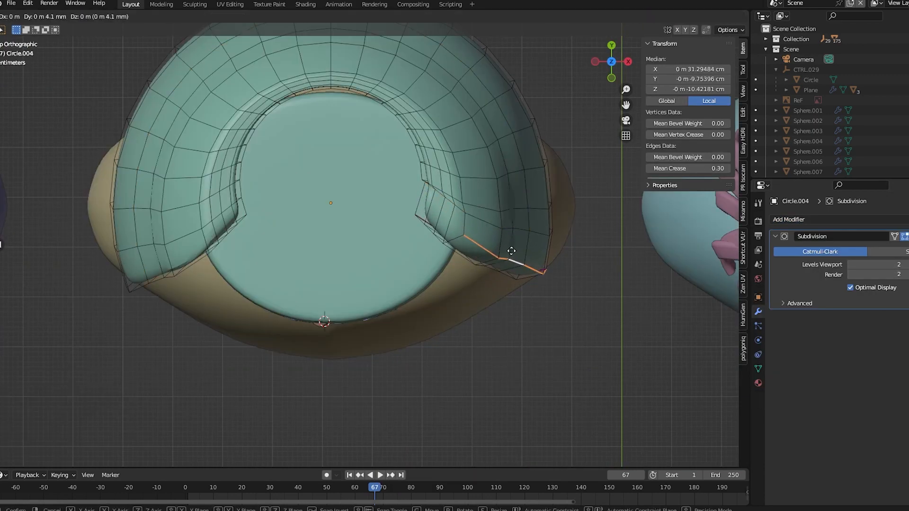
click(511, 251)
middle_drag(462, 331, 519, 378)
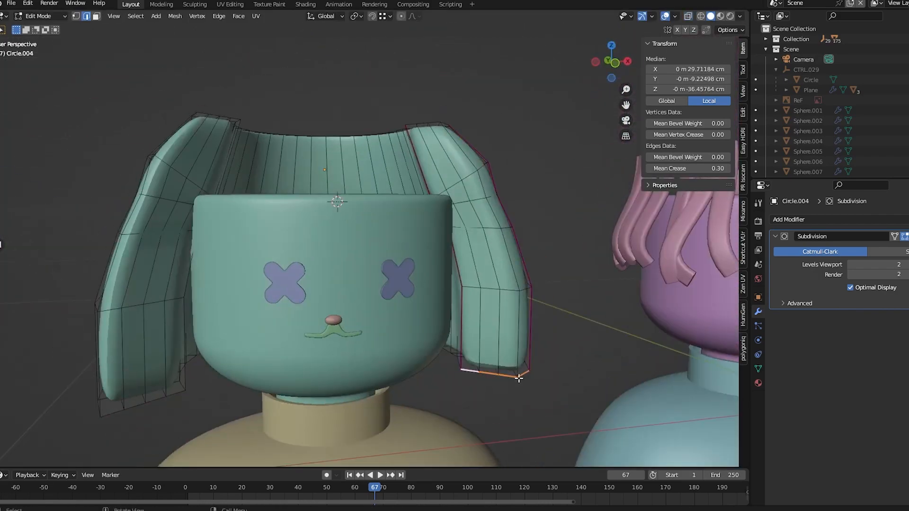
- Set the mean crease to 1.00 on the edge loops at the front end of the hair shell
drag(688, 169, 726, 169)
key(Tab)
middle_drag(530, 308, 539, 325)
key(Tab)
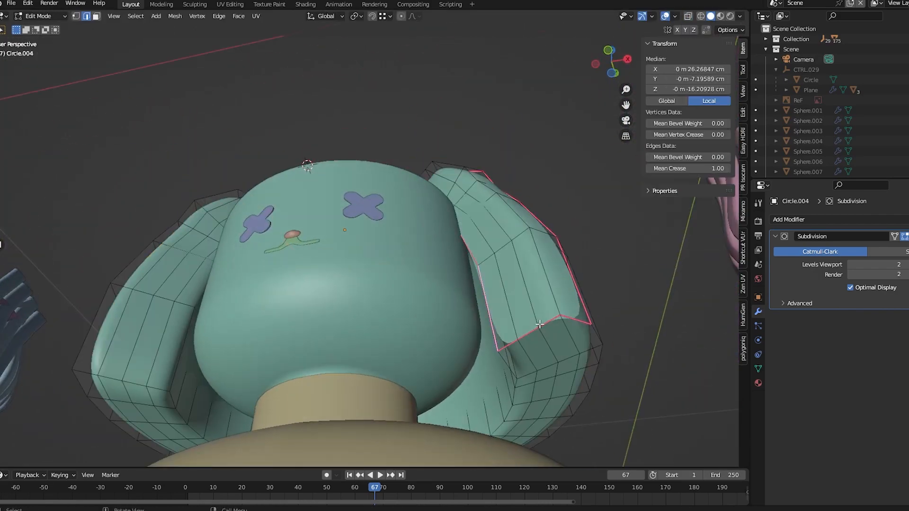
drag(687, 168, 726, 168)
key(Tab)
middle_drag(586, 322, 599, 378)
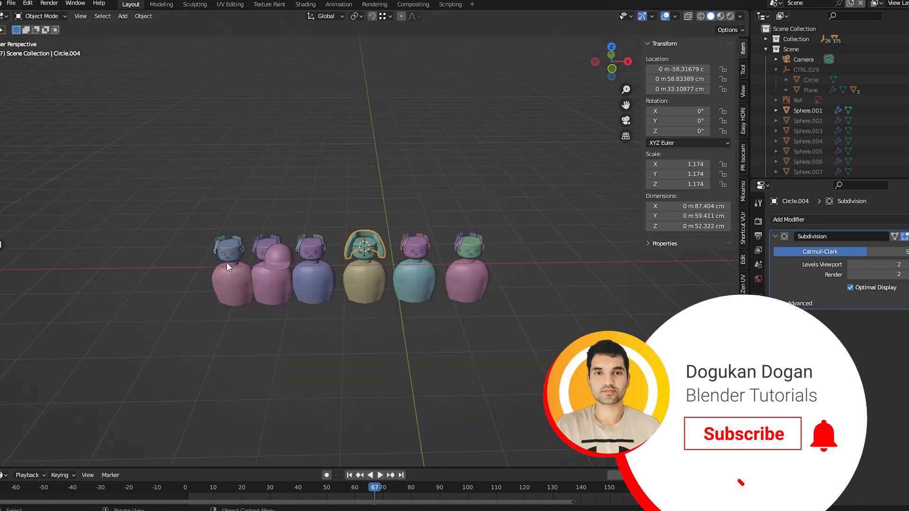
- Move the cap in top view onto the green-headed character
key(g)
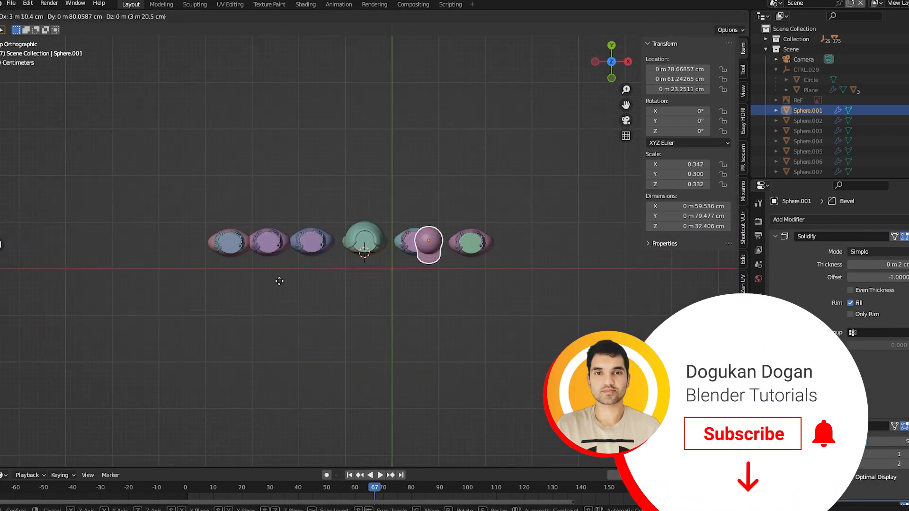
click(208, 280)
middle_drag(209, 280, 460, 330)
- Advance to frame 68 and scale the cap by 1.306 in camera view
key(Right)
key(KP_0)
scroll(555, 346, up, 5)
key(s)
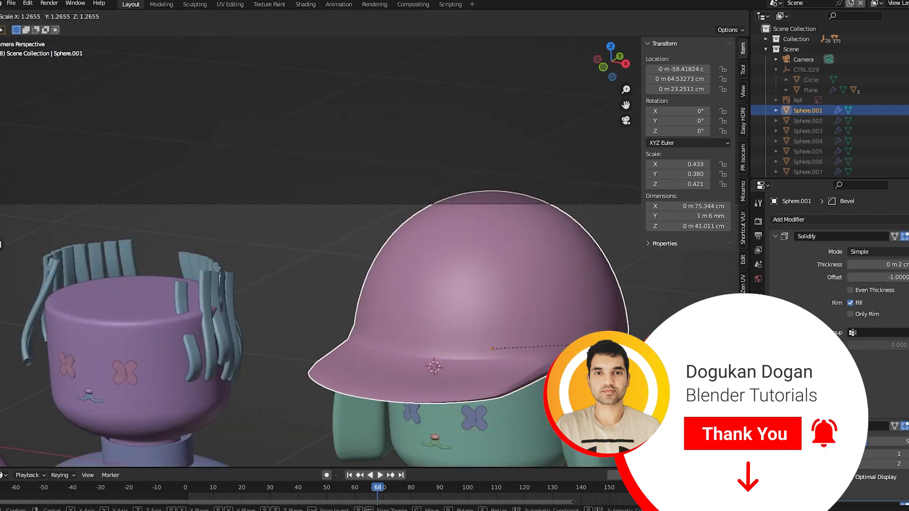
click(529, 264)
middle_drag(528, 264, 533, 348)
scroll(516, 312, up, 8)
shift+middle_drag(493, 203, 504, 288)
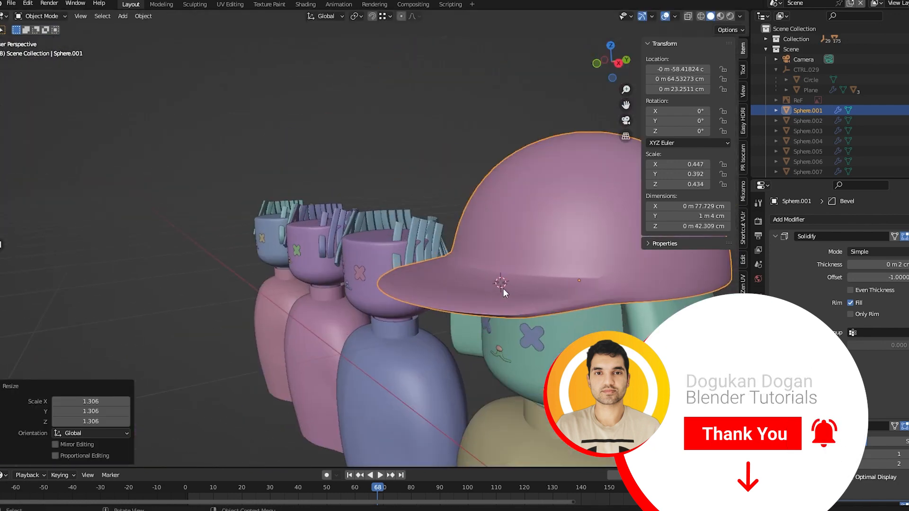
- Move the hair shell up about 7.78 cm along Z and scale it down to fit beneath the cap
click(672, 346)
key(g)
key(z)
click(704, 365)
key(s)
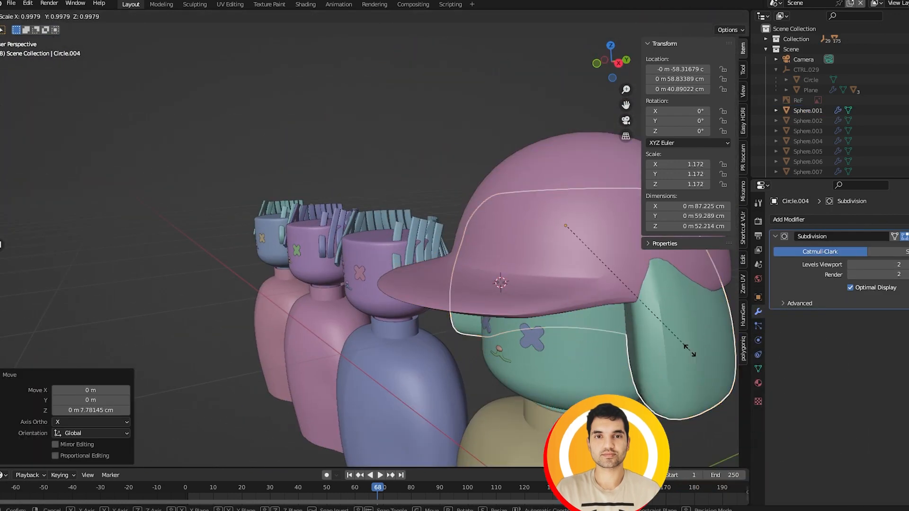
click(688, 350)
scroll(538, 323, down, 4)
scroll(534, 322, up, 3)
middle_drag(533, 322, 428, 386)
- Scale the cap by 0.942, and refine its size by 1.024 in camera view
click(478, 209)
key(s)
click(558, 204)
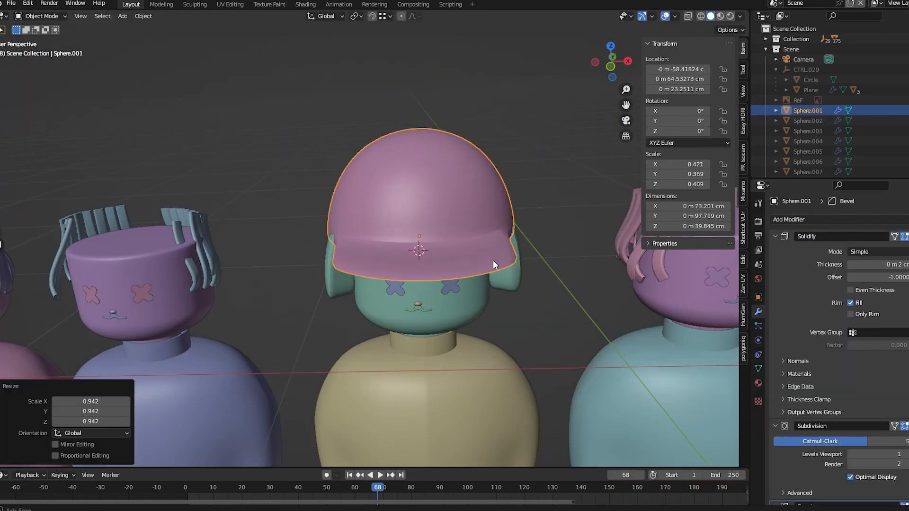
middle_drag(492, 260, 454, 276)
key(KP_0)
key(s)
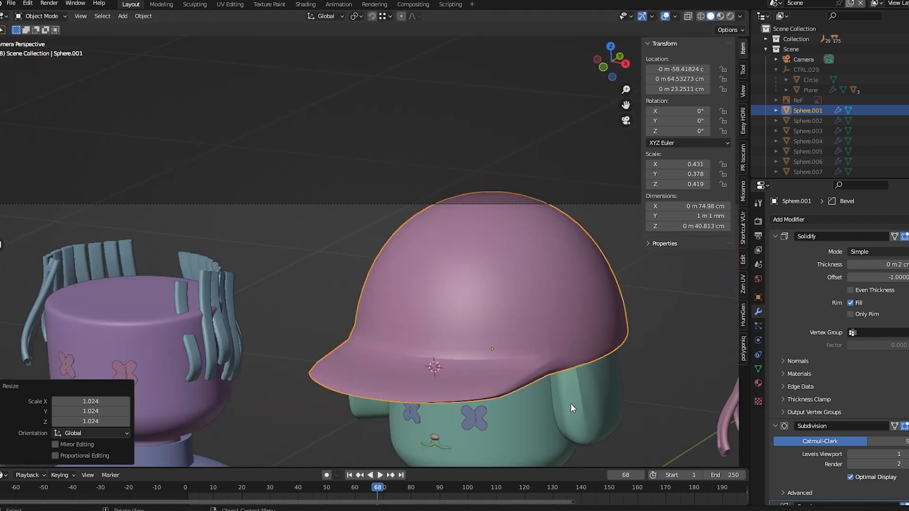
click(620, 345)
- Scale the cap by 0.807 to fit the green head more tightly
middle_drag(620, 346, 424, 351)
scroll(424, 350, down, 10)
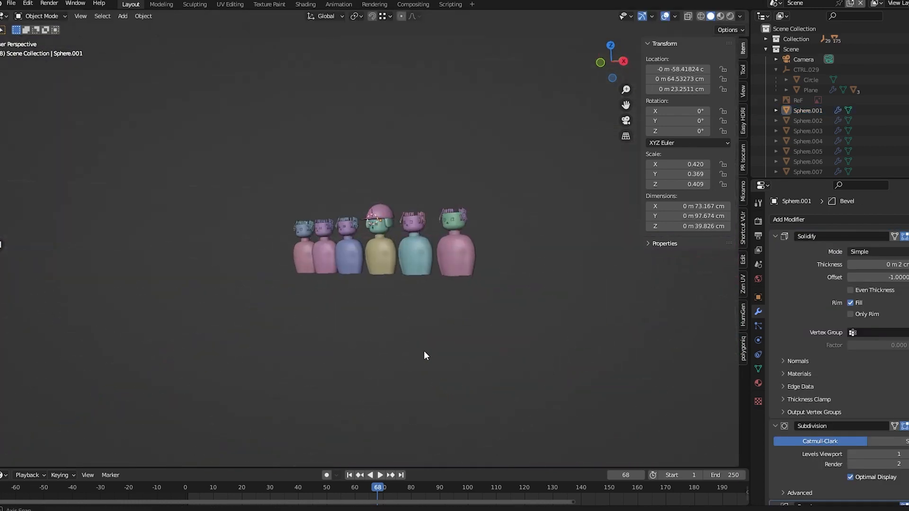
scroll(339, 218, up, 5)
shift+middle_drag(338, 218, 394, 418)
key(s)
click(474, 400)
middle_drag(474, 400, 391, 382)
scroll(402, 393, up, 5)
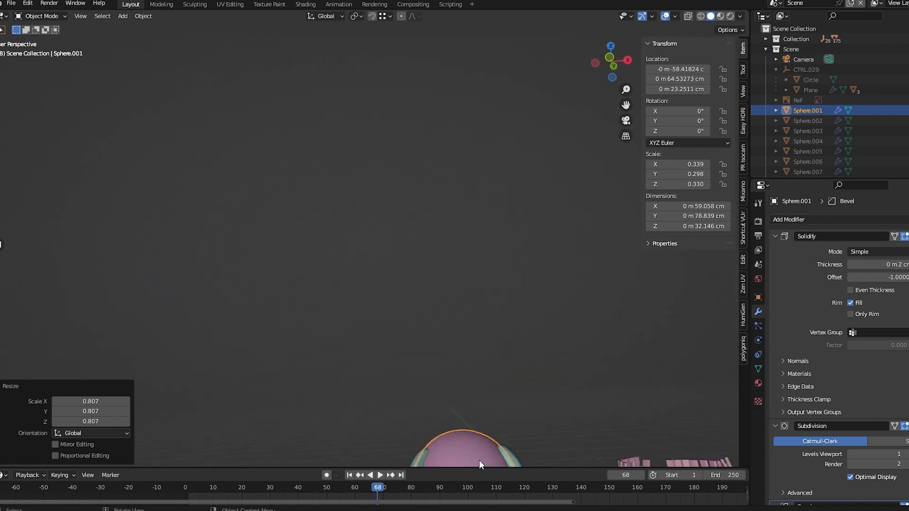
shift+middle_drag(479, 460, 452, 338)
- Select the upper horizontal edge loops of the hair shell and scale them inward under the cap
key(KP_0)
scroll(465, 373, up, 6)
click(541, 362)
key(Tab)
scroll(543, 350, up, 3)
alt+click(543, 325)
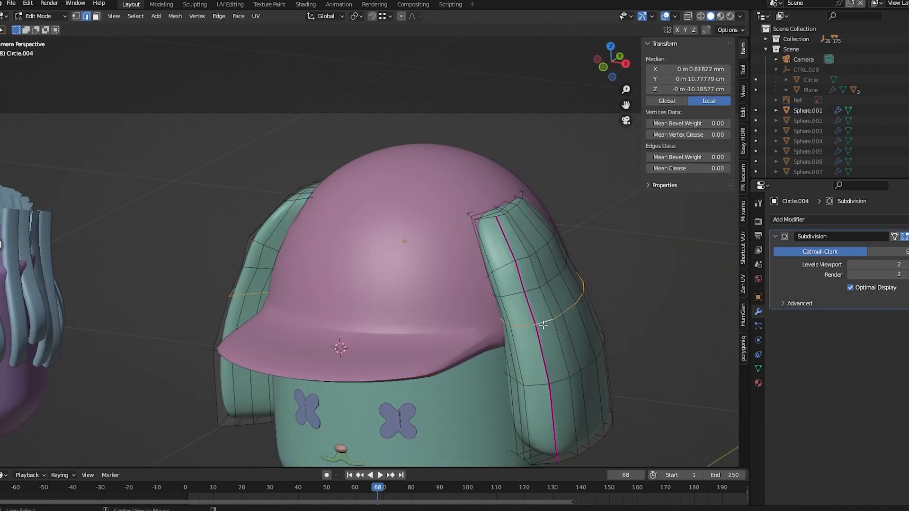
scroll(572, 295, down, 2)
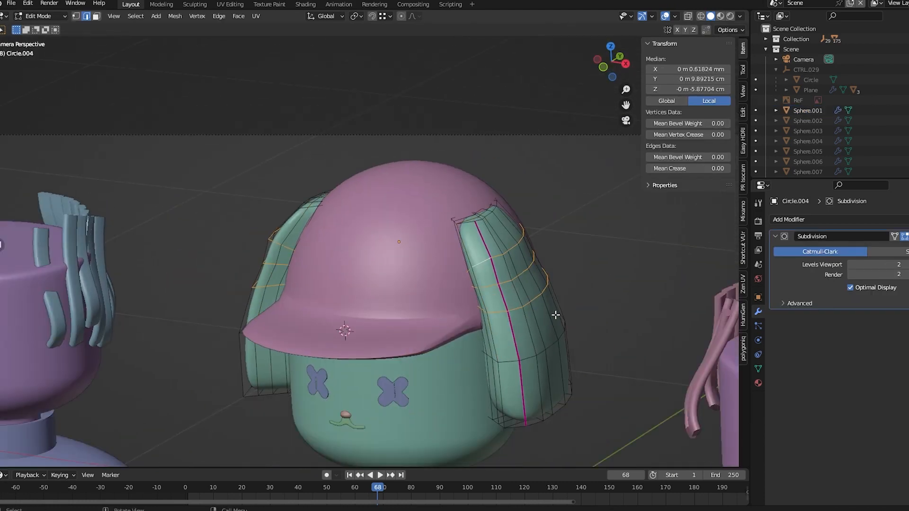
key(ctrl+l)
key(s)
click(556, 321)
- Widen the bottom edge loop of the hair shell and adjust the loop above it
alt+click(511, 394)
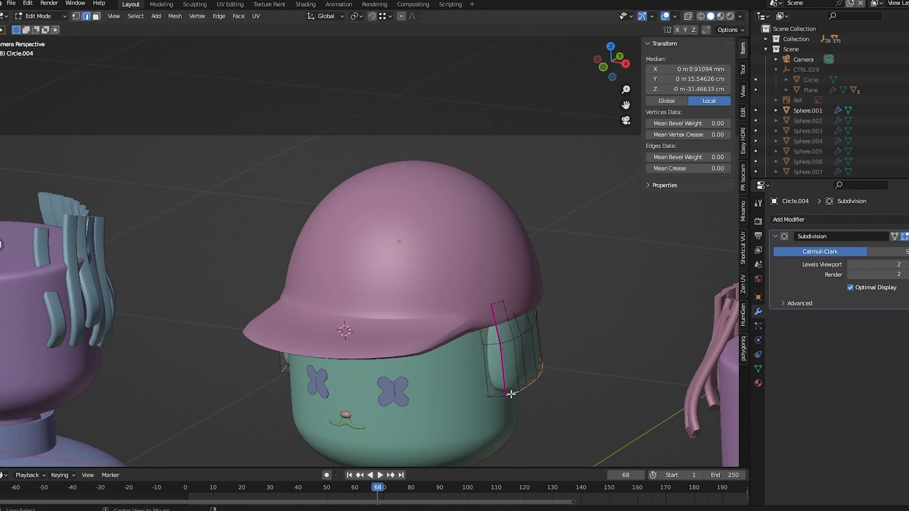
click(539, 392)
alt+click(518, 340)
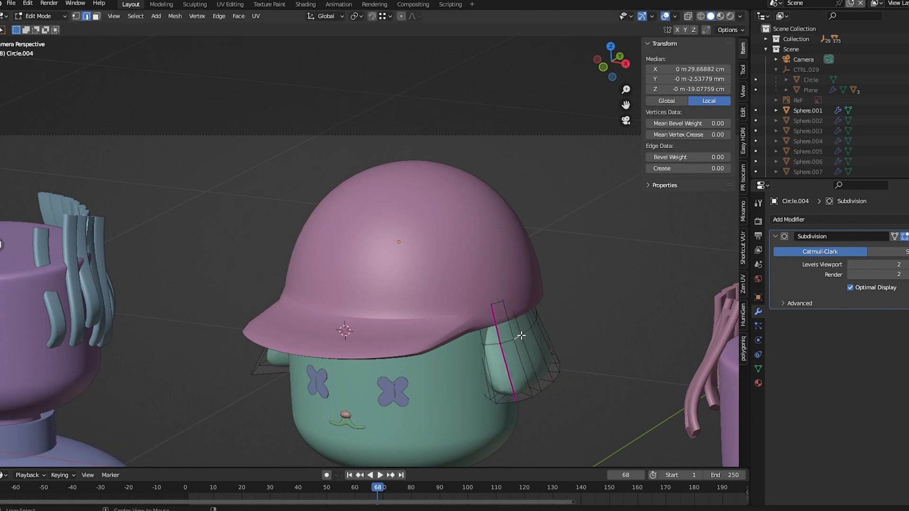
click(574, 344)
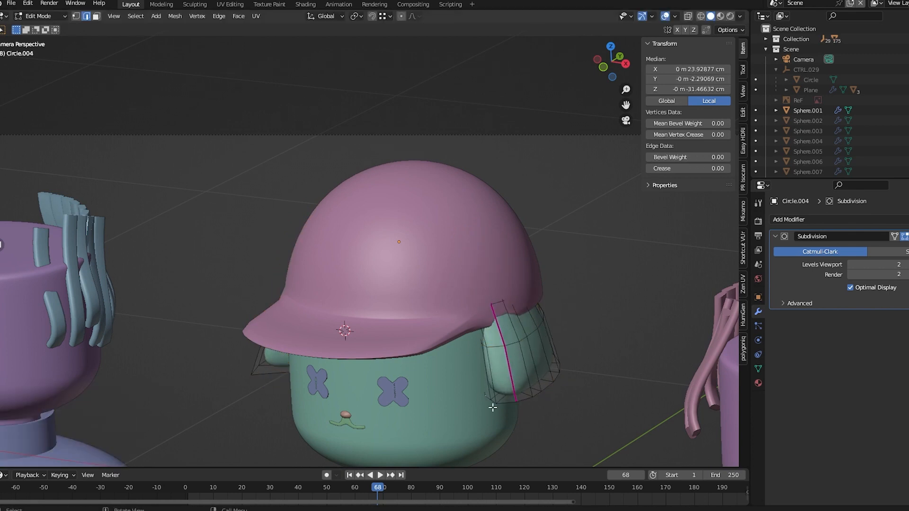
- Box-select the two lowest edge loops of the hair shell with X-ray in front view and scale them outward
key(alt+z)
key(KP_1)
scroll(478, 418, up, 3)
shift+middle_drag(478, 418, 393, 211)
scroll(393, 211, up, 6)
drag(671, 341, 199, 232)
key(s)
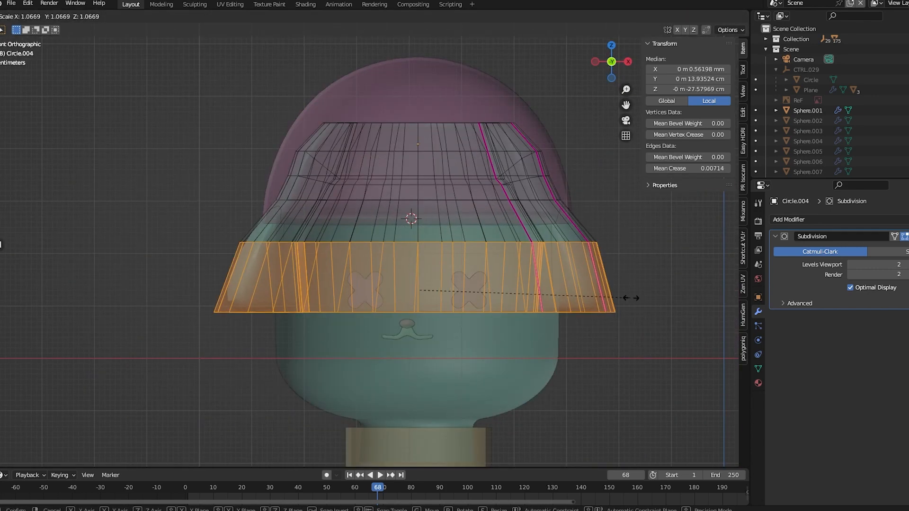
click(643, 301)
- Adjust the position of the outer edge at the hair shell's lower rim and leave Edit Mode
click(593, 326)
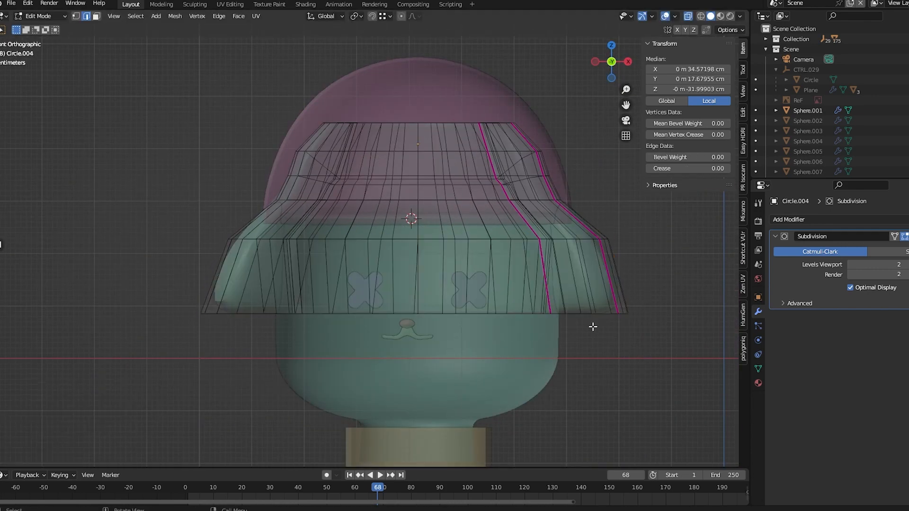
key(g)
click(558, 305)
key(alt+z)
middle_drag(533, 305, 518, 355)
key(Tab)
- Scale the whole cap by 1.070
scroll(331, 288, up, 2)
click(330, 289)
key(s)
click(391, 263)
scroll(367, 279, down, 3)
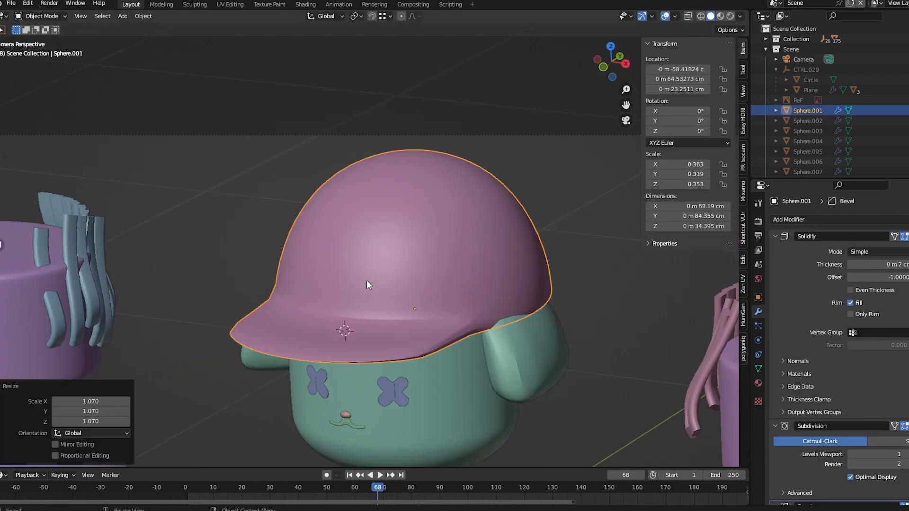
- Scale the edge loop at the back rim of the cap by about 1.08 and save the file
key(KP_0)
key(Tab)
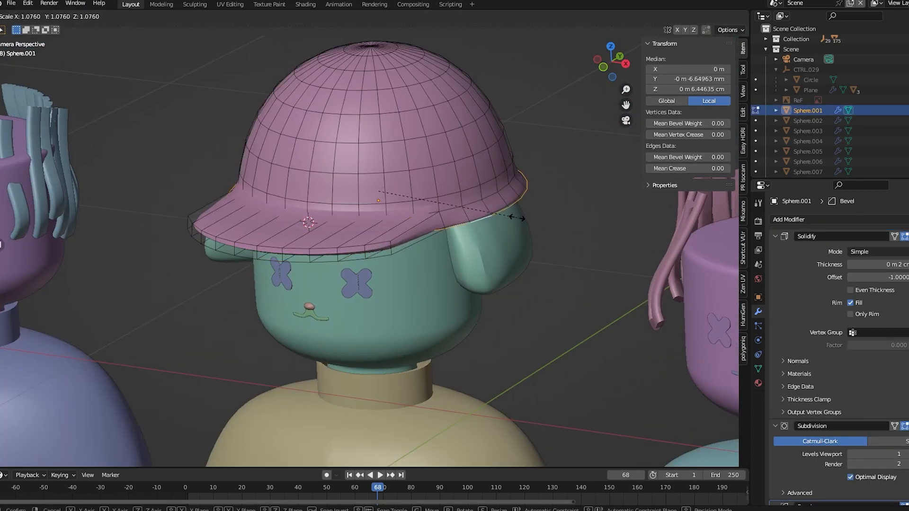
click(519, 218)
key(Tab)
scroll(360, 279, down, 2)
shift+middle_drag(327, 293, 338, 260)
key(ctrl+s)
scroll(415, 237, up, 6)
shift+middle_drag(465, 301, 530, 335)
scroll(439, 347, down, 4)
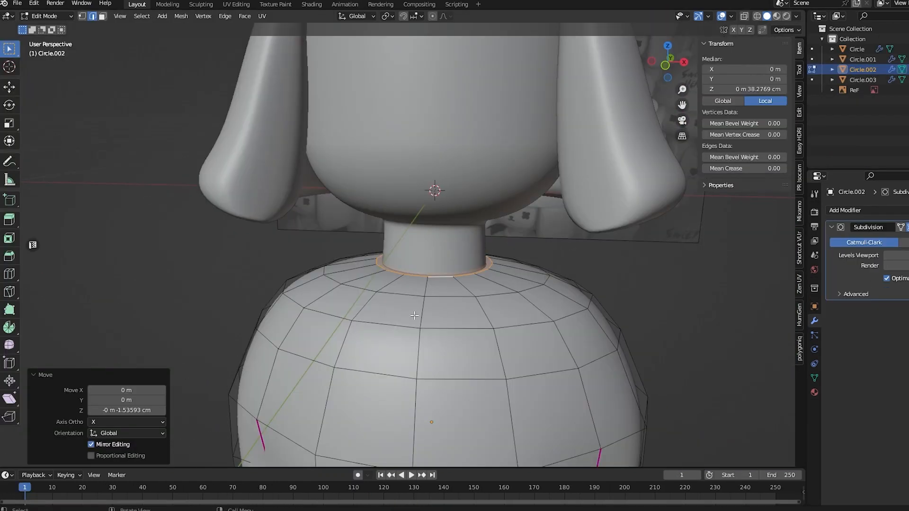
- Duplicate the body object in place
click(398, 308)
scroll(398, 308, down, 2)
middle_drag(398, 309, 424, 345)
key(Tab)
key(shift+d)
right_click(440, 337)
- Delete the unneeded faces at the neck of the body copy and scale the opening's edge loop by 1.190
scroll(440, 336, down, 3)
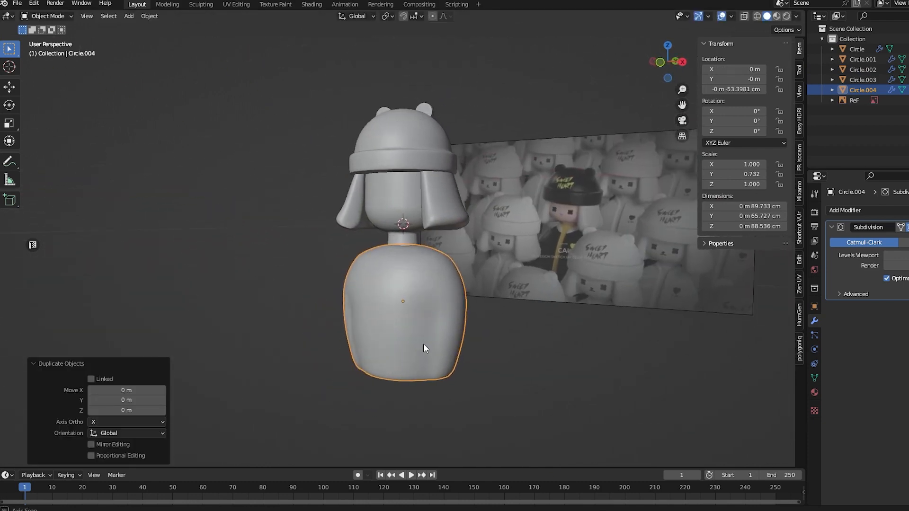
scroll(426, 331, up, 5)
key(Tab)
key(3)
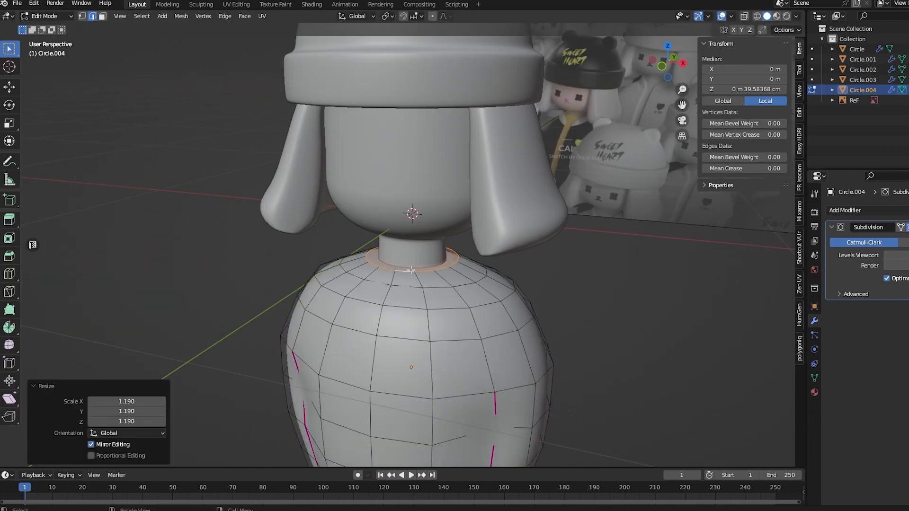
click(393, 265)
key(x)
click(394, 266)
middle_drag(393, 266, 570, 303)
click(389, 346)
key(x)
click(388, 347)
- Scale the neck opening's edge loop on the body copy by 0.883
scroll(402, 339, down, 4)
scroll(422, 308, up, 8)
click(432, 310)
click(569, 302)
click(641, 312)
scroll(470, 193, down, 6)
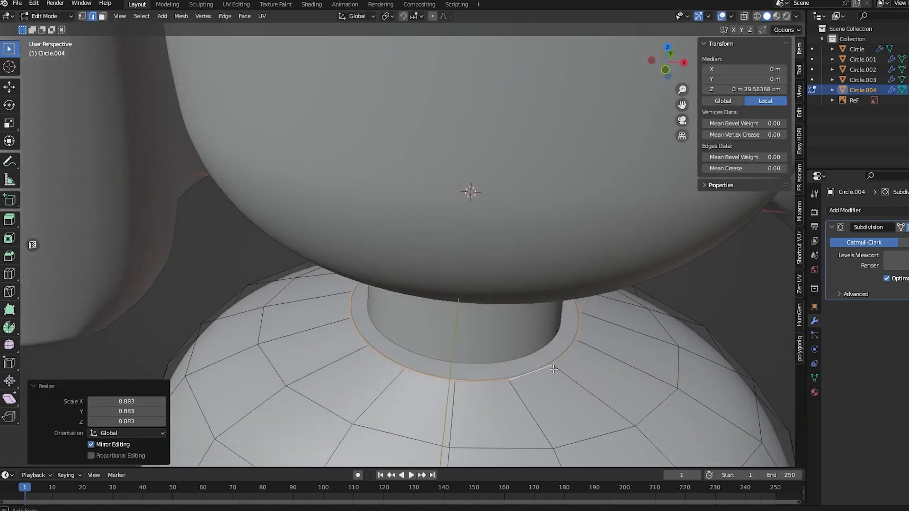
key(Tab)
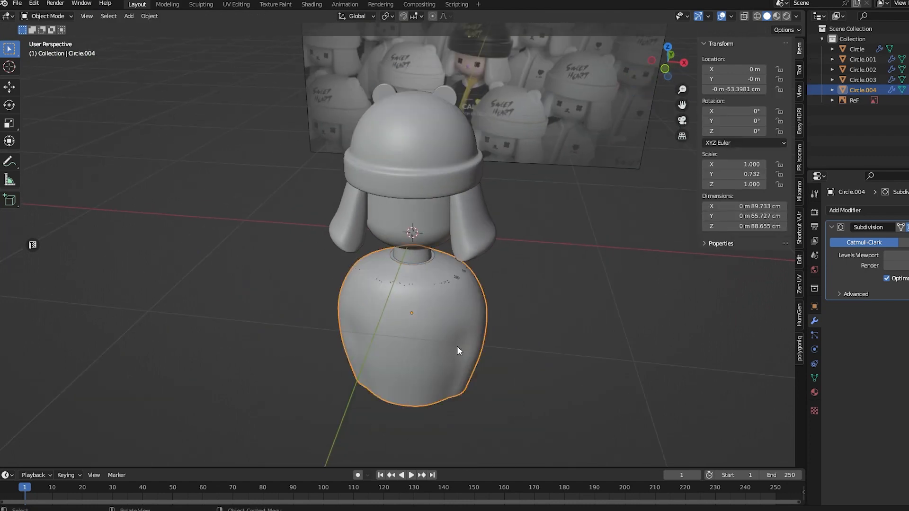
- Scale the body copy up slightly around the original body and apply its scale
key(s)
click(461, 349)
mouse_move(461, 349)
middle_down()
mouse_move(393, 334)
mouse_move(445, 353)
middle_up()
key(ctrl+a)
click(393, 334)
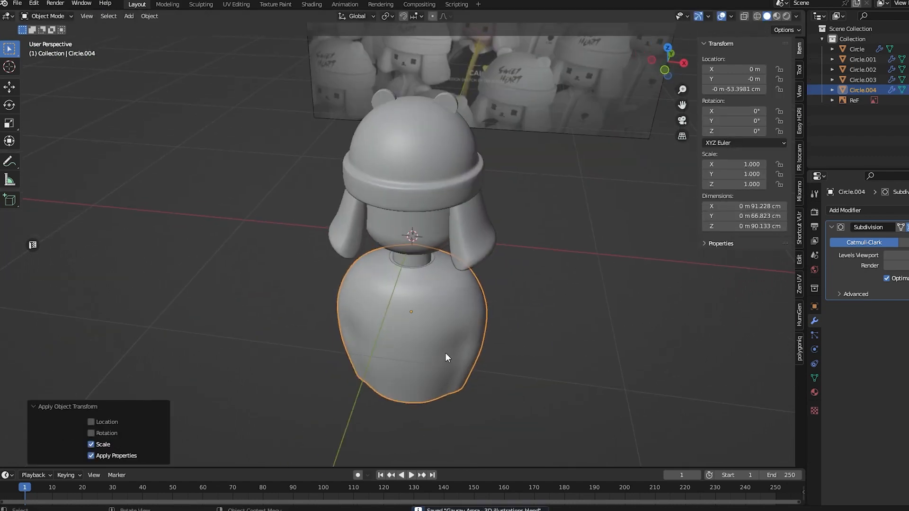
- Extrude the neck opening's edge loop of the body copy up about 4.38 cm to form a collar
scroll(445, 353, up, 5)
click(880, 211)
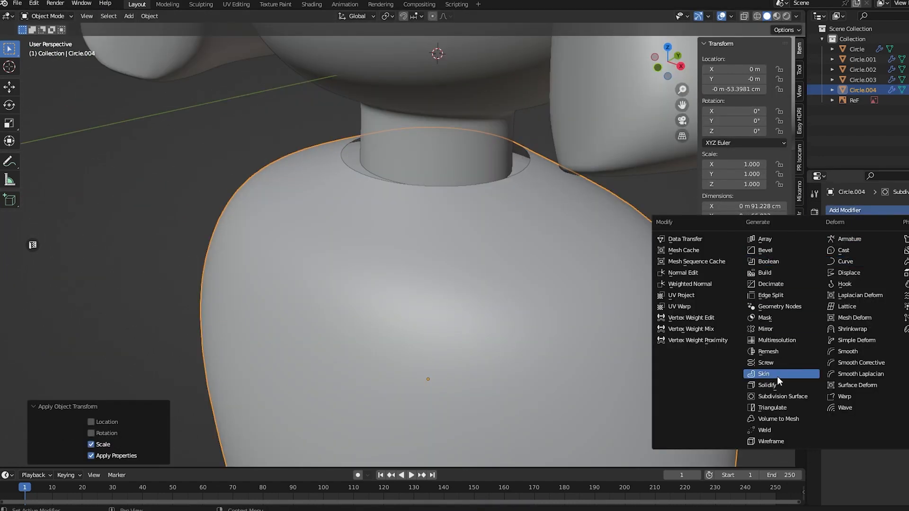
mouse_move(428, 236)
middle_down()
mouse_move(440, 192)
mouse_move(442, 230)
middle_up()
shift+middle_drag(441, 230, 450, 288)
key(Tab)
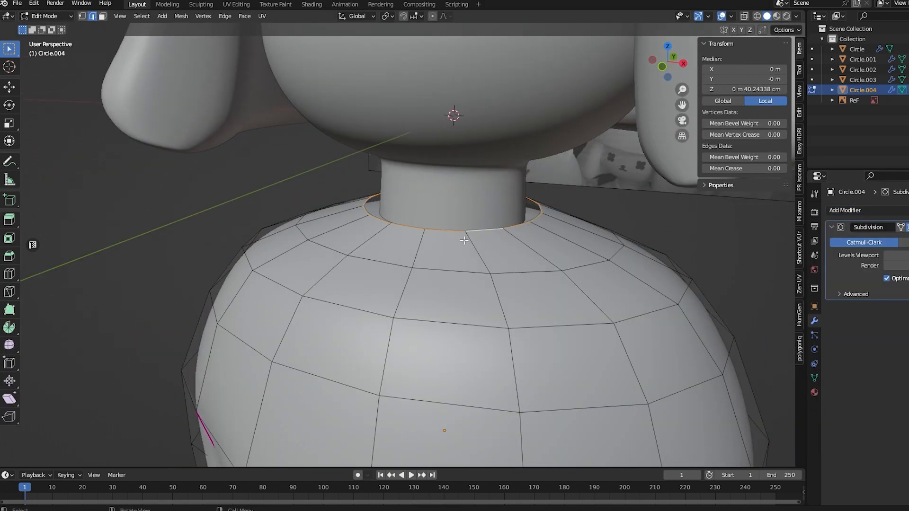
click(447, 244)
- Add a Solidify modifier to the collared body copy and adjust its thickness to give the collar a visible rim
click(845, 210)
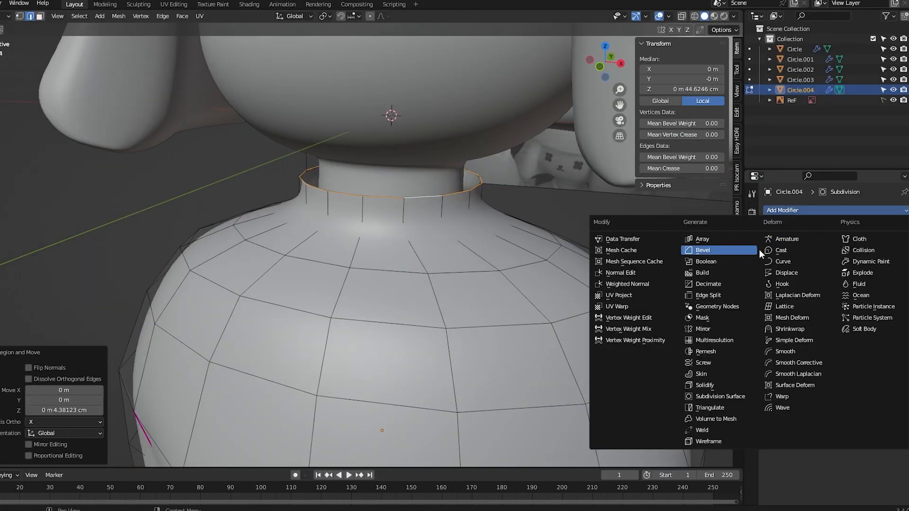
click(705, 385)
drag(857, 336, 852, 336)
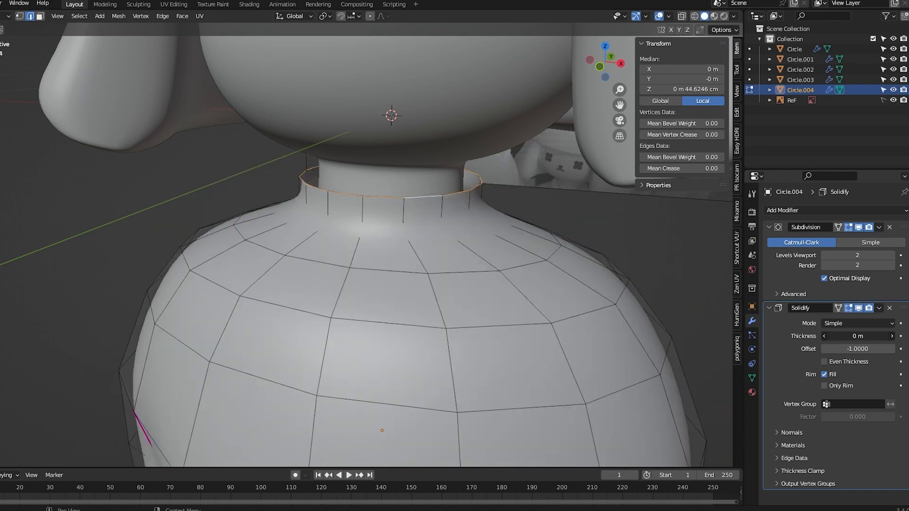
scroll(568, 312, down, 3)
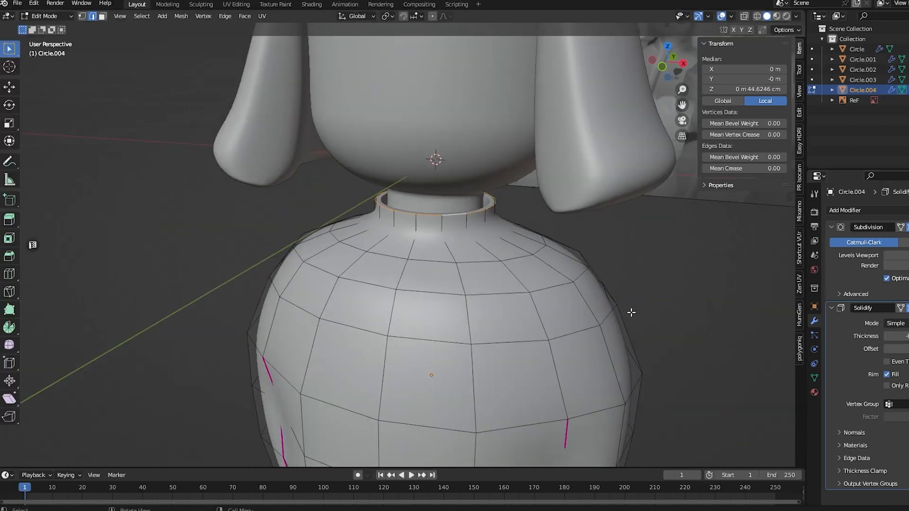
middle_drag(568, 312, 535, 348)
scroll(420, 294, up, 7)
middle_drag(419, 357, 388, 329)
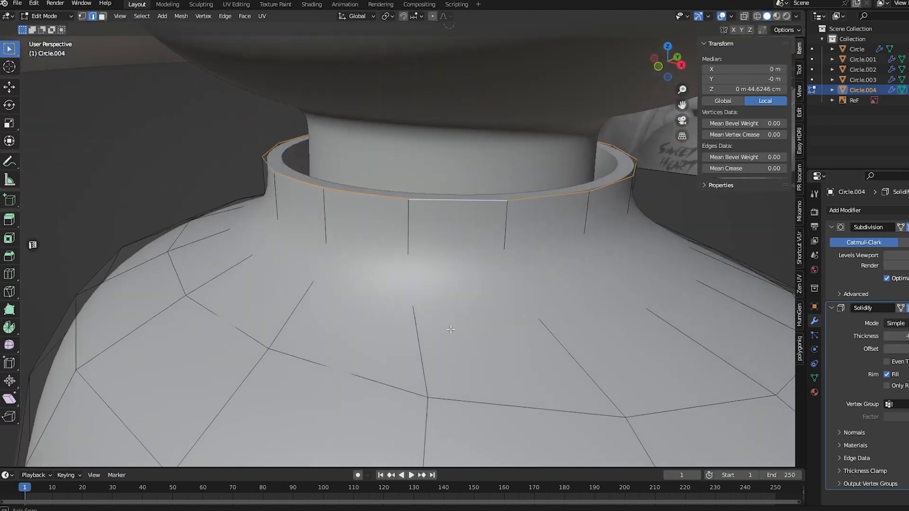
middle_drag(450, 329, 443, 342)
scroll(479, 339, up, 4)
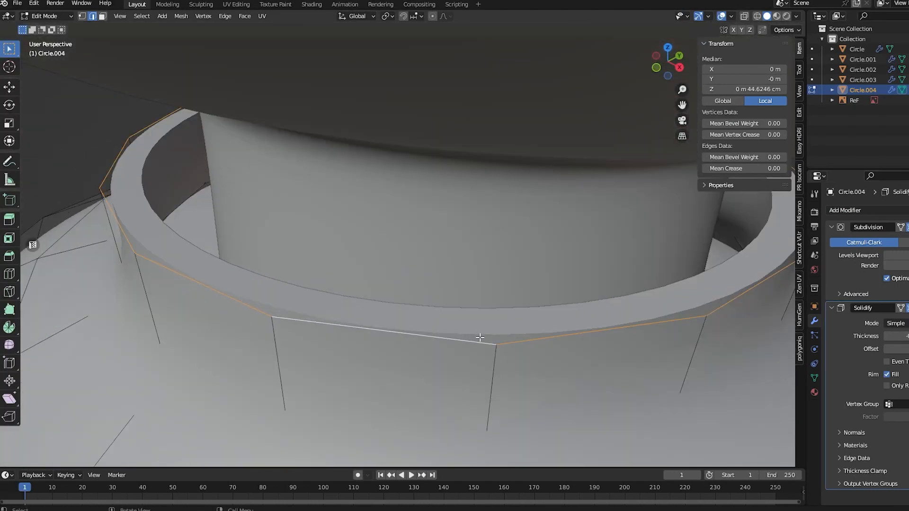
- Duplicate the collared body and delete the two centre face columns at the copy's front to open the jacket
scroll(479, 339, down, 4)
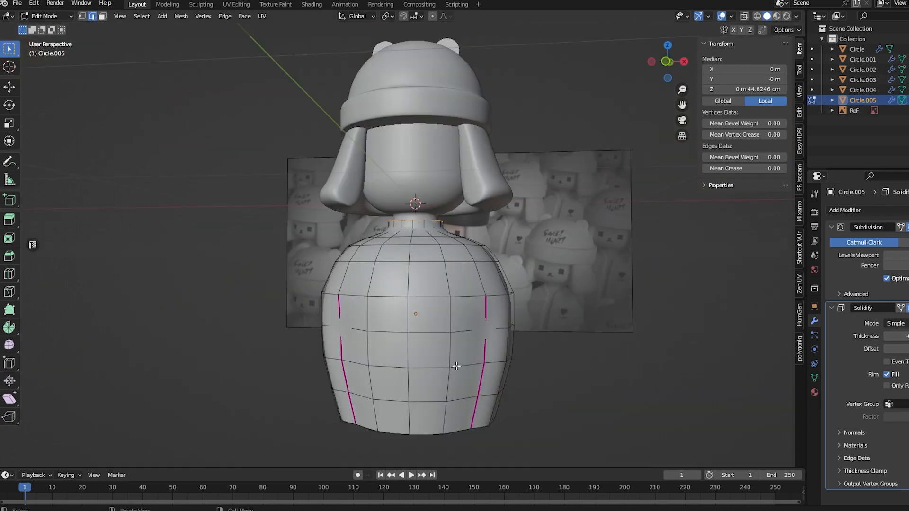
middle_drag(456, 366, 446, 395)
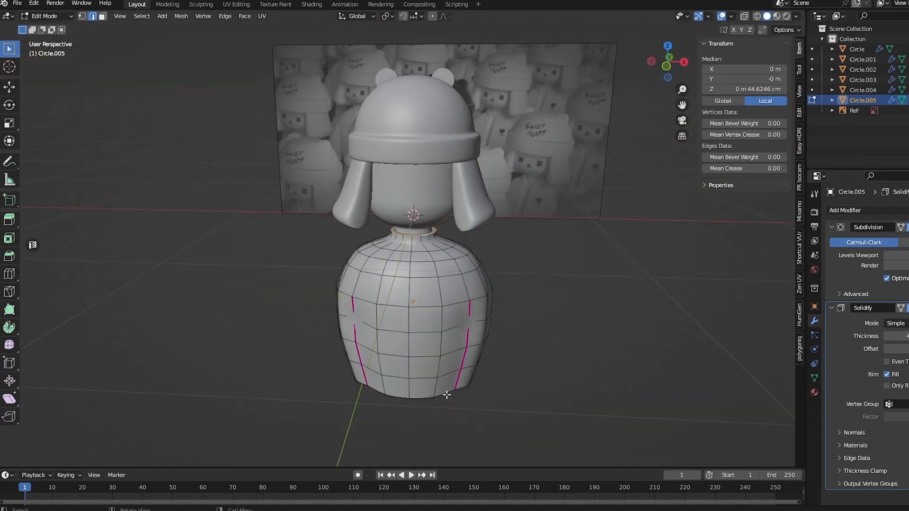
middle_drag(400, 363, 413, 379)
alt+click(412, 380)
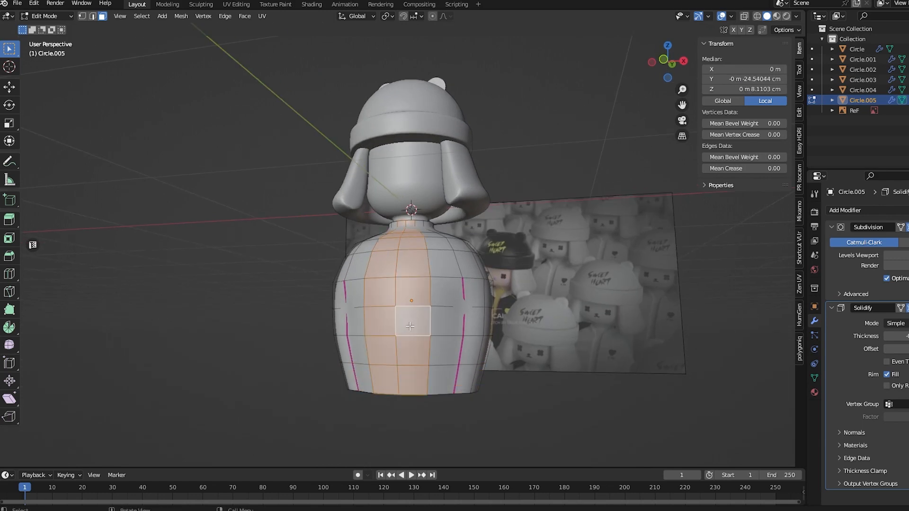
key(alt+a)
mouse_move(410, 325)
middle_down()
mouse_move(426, 331)
mouse_move(416, 327)
middle_up()
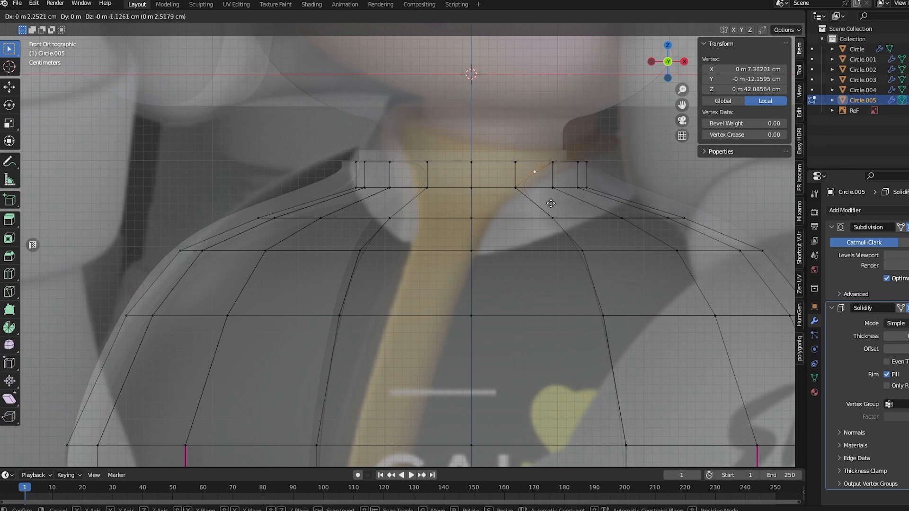
- Move the collar opening's upper front vertices on both sides about 2.3 cm outward and 1.1 cm down
click(551, 203)
click(428, 163)
click(407, 190)
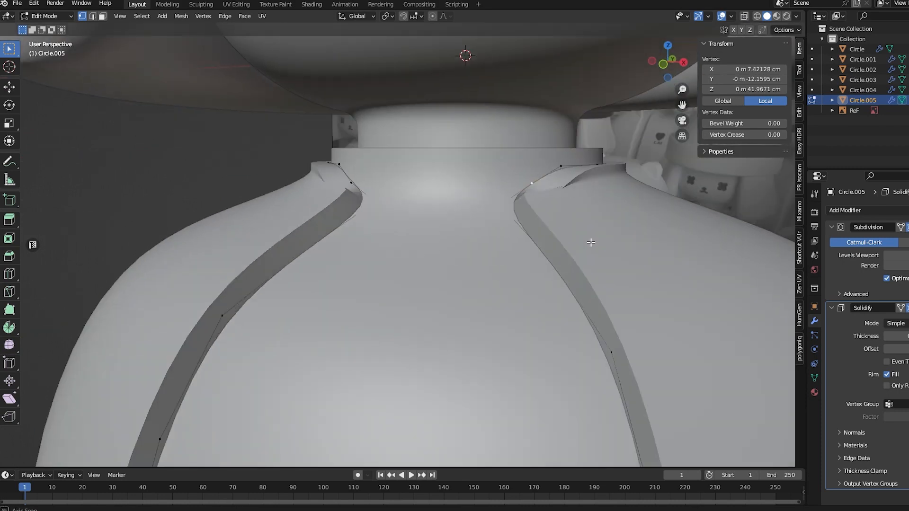
key(KP_1)
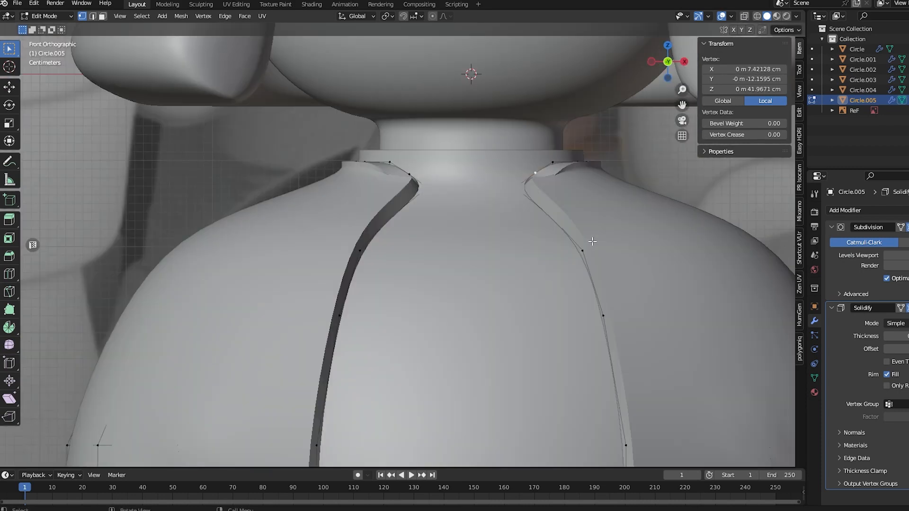
- Raise the collar's top edge and the opening's lower front vertices on both sides by about 1 cm
click(521, 169)
key(alt+z)
click(518, 191)
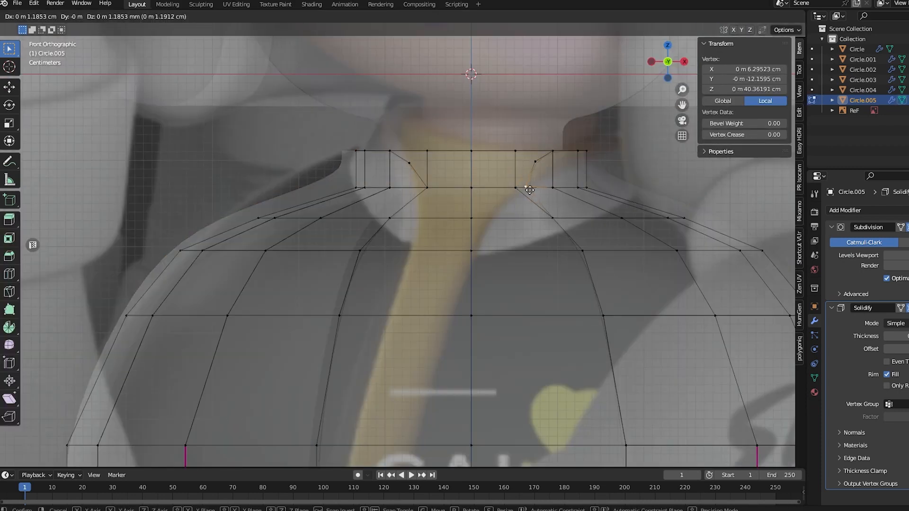
click(518, 185)
click(429, 193)
key(g)
click(429, 185)
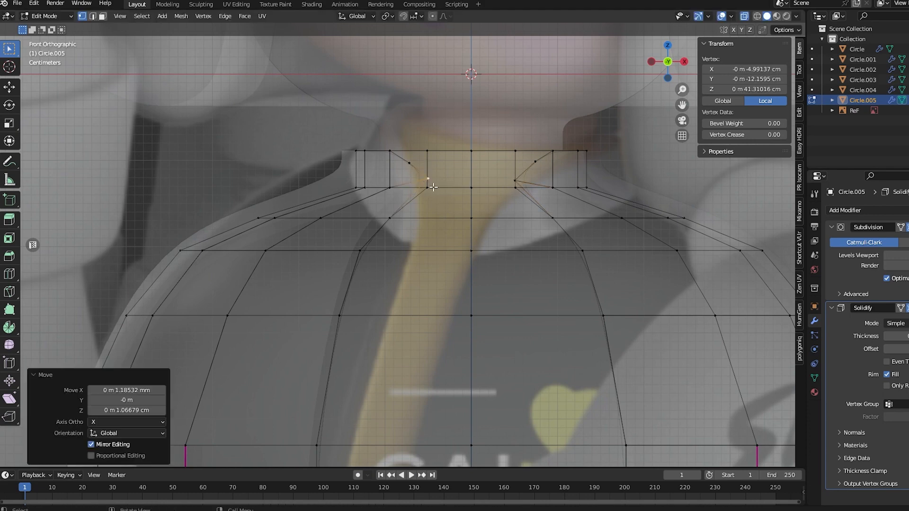
- Raise the upper vertex on one side of the collar opening along Z until it is level with the collar's top edge
key(alt+z)
middle_drag(431, 186, 529, 242)
click(433, 210)
right_click(428, 196)
scroll(454, 204, up, 4)
key(alt+z)
key(alt+z)
key(KP_1)
key(g)
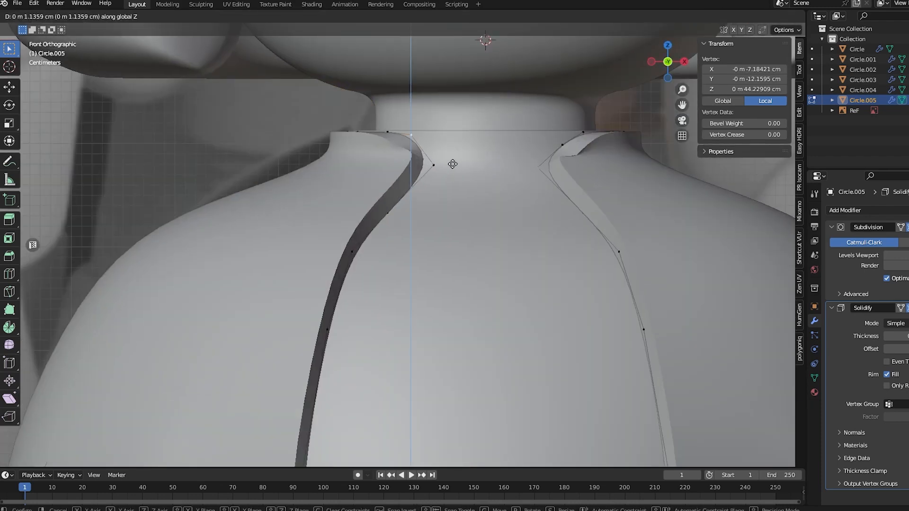
click(432, 163)
- Shift the lower vertex on the same side of the collar opening outward by about 7.4 mm along X, then save the file
key(g)
key(z)
click(440, 167)
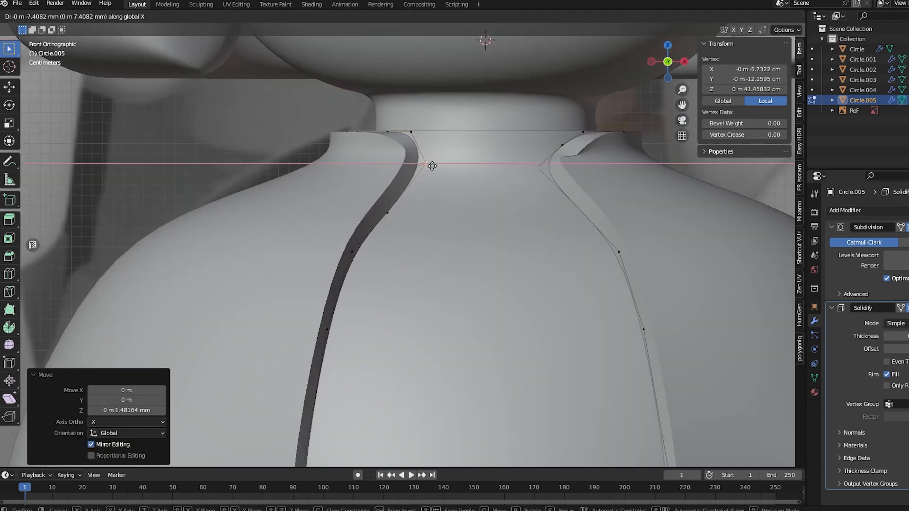
click(539, 172)
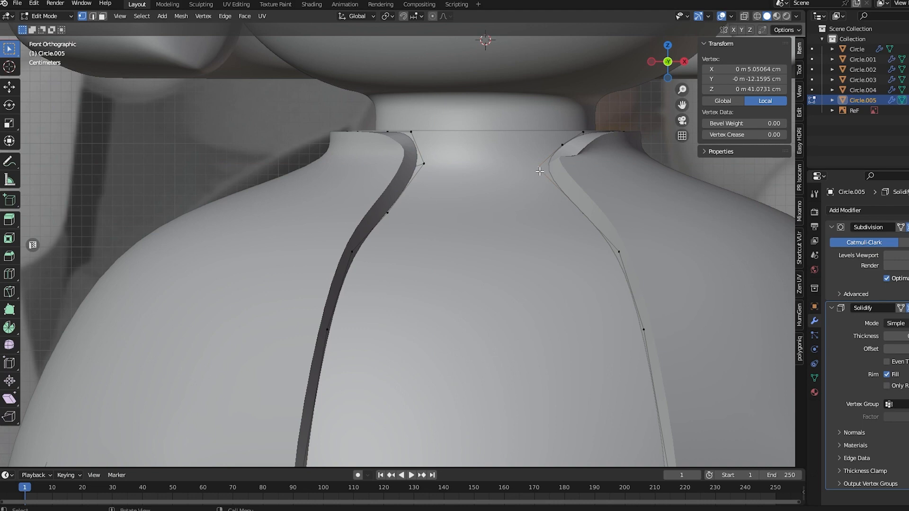
click(554, 149)
key(Tab)
scroll(516, 195, down, 7)
middle_drag(516, 195, 422, 231)
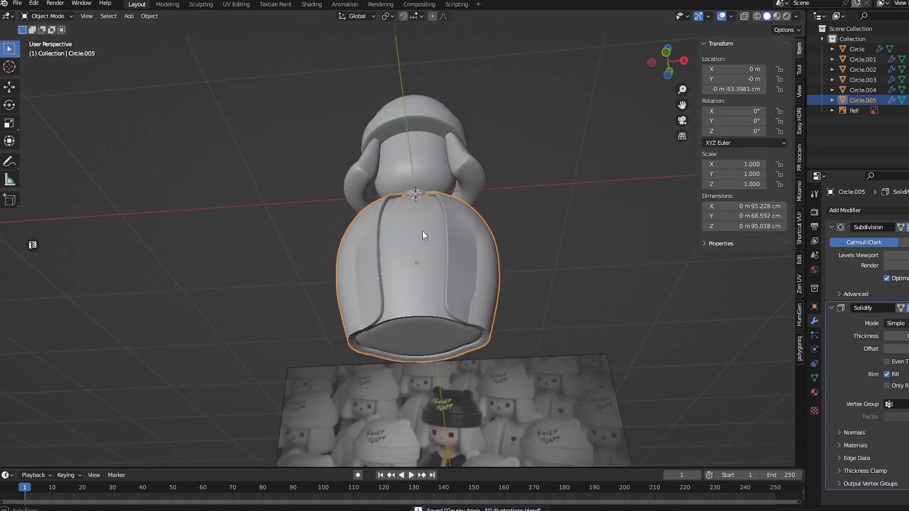
middle_drag(422, 231, 407, 270)
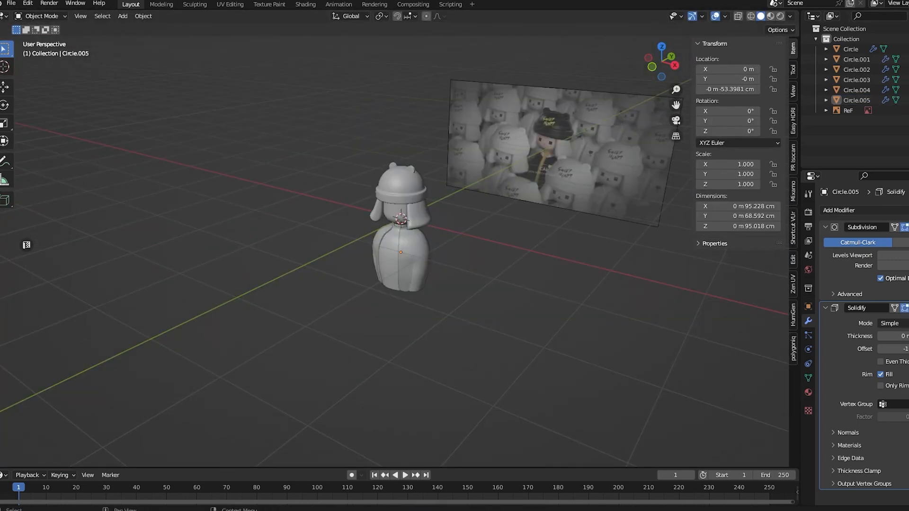
- Place the 3D cursor on the front of the face, between the eyes of the reference character
middle_drag(398, 231, 336, 207)
key(shift+a)
middle_drag(296, 258, 459, 248)
scroll(403, 280, up, 4)
scroll(465, 288, up, 3)
scroll(459, 248, up, 2)
key(KP_1)
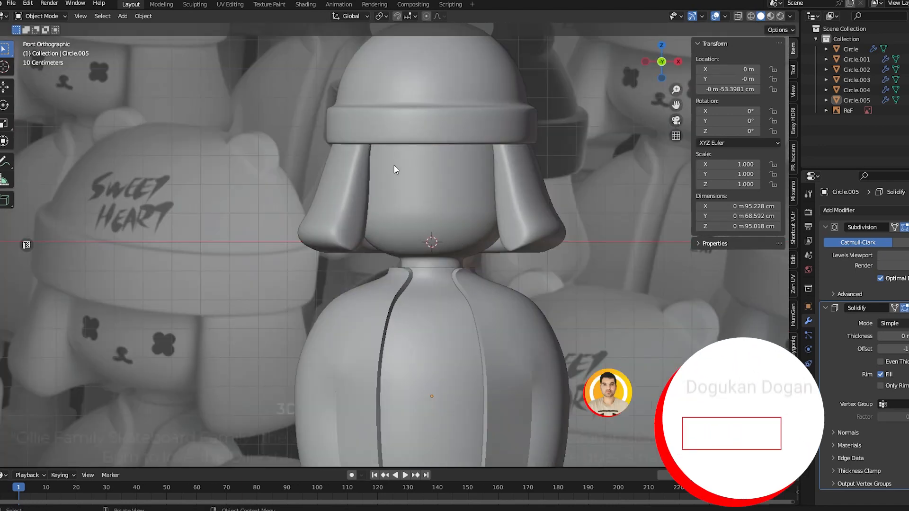
scroll(394, 165, up, 3)
shift+right_click(451, 209)
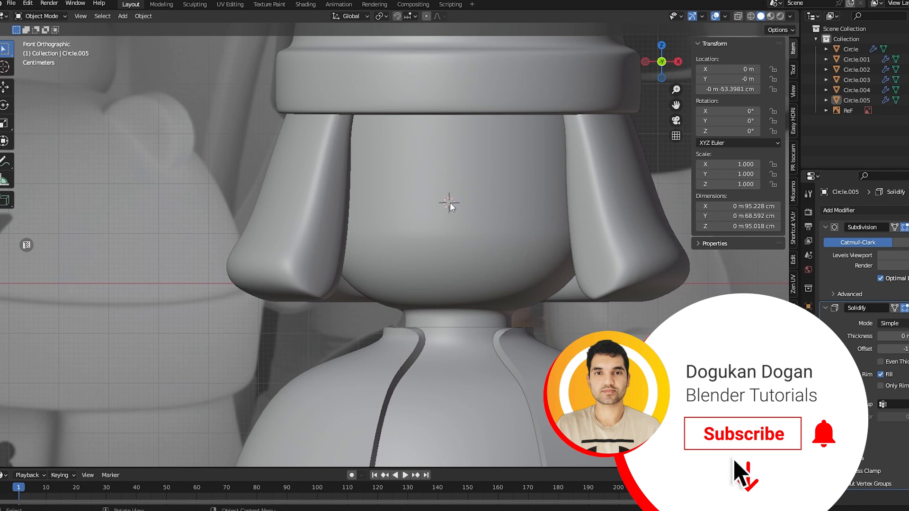
key(alt+z)
key(alt+z)
key(alt+z)
key(alt+z)
right_click(443, 207)
key(Escape)
key(alt+z)
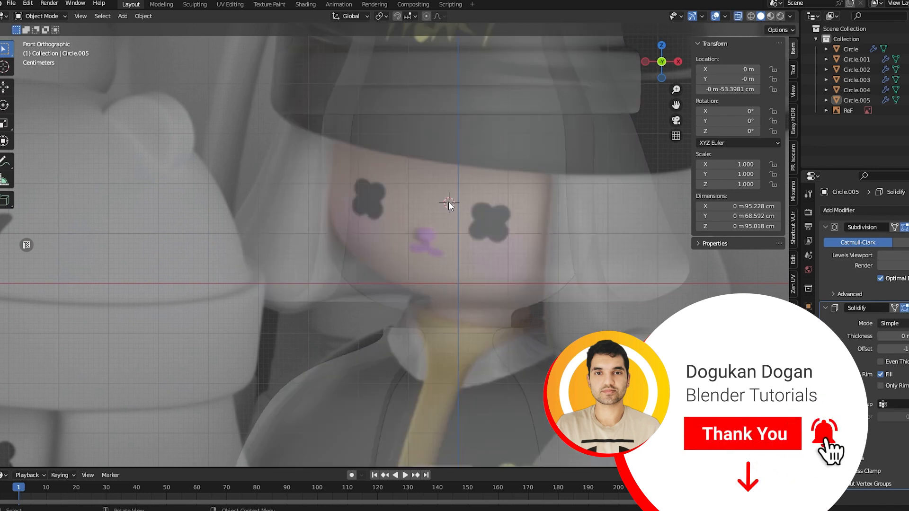
- Add a 16-vertex circle at the 3D cursor and rotate it 90° about X to face forward
key(alt+z)
key(shift+a)
click(475, 215)
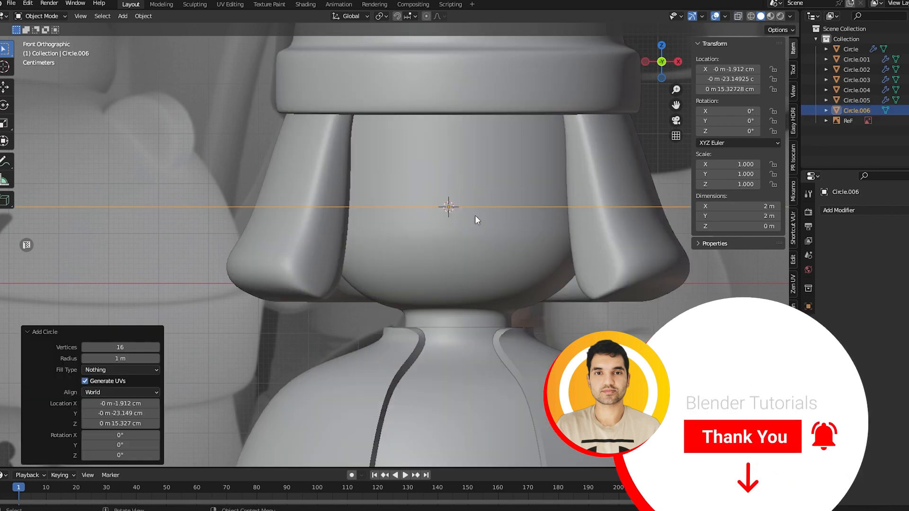
key(r)
key(x)
key(9)
key(0)
key(Return)
- Scale the circle down to about 4.1 cm across and apply its scale
scroll(488, 219, down, 4)
key(s)
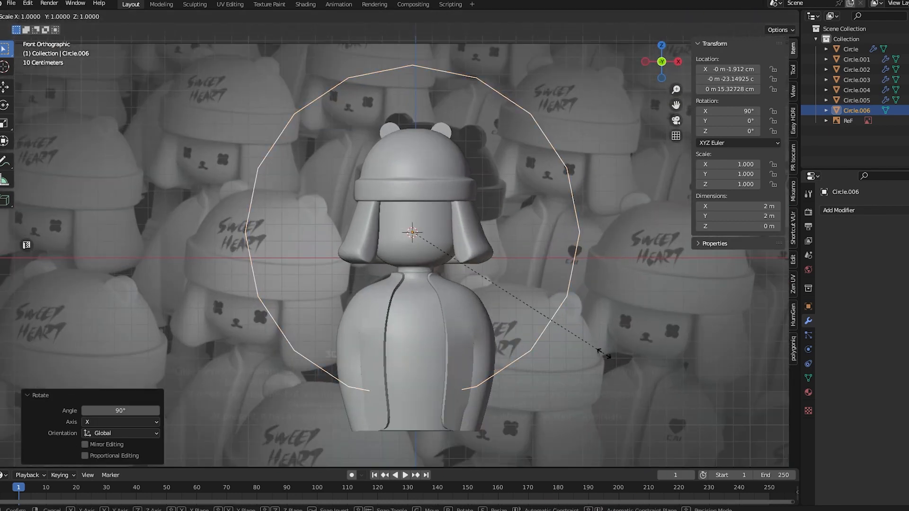
click(425, 225)
scroll(492, 239, up, 6)
key(s)
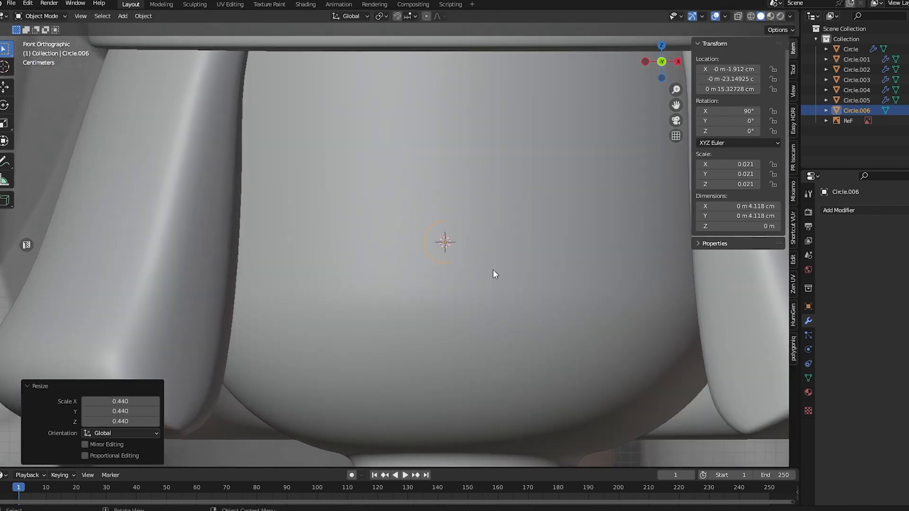
key(Tab)
key(Tab)
key(alt+z)
key(alt+z)
key(ctrl+a)
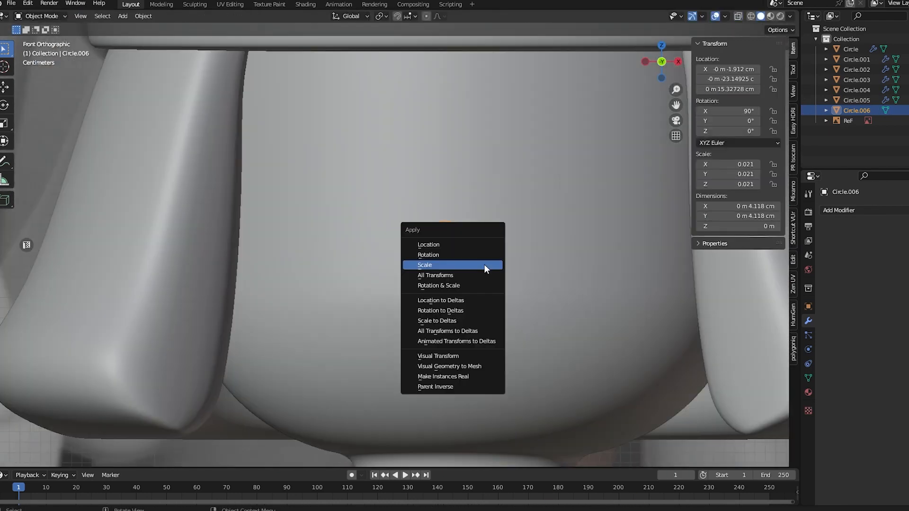
click(484, 265)
- Flatten the circle to 0.598 in Z, turn it to -2.7° about Z and scale it by 0.652 overall
scroll(486, 268, down, 3)
key(alt+z)
key(alt+z)
scroll(486, 267, up, 8)
shift+middle_drag(587, 285, 496, 301)
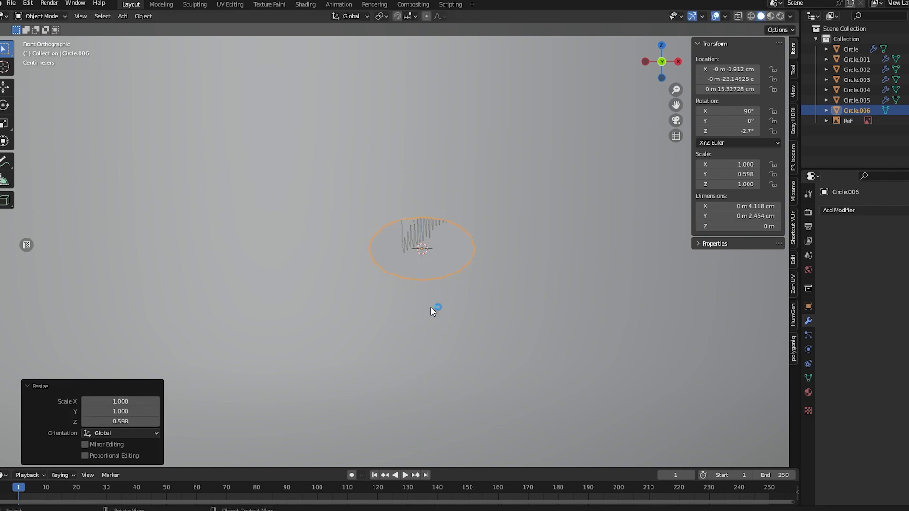
middle_drag(431, 306, 373, 314)
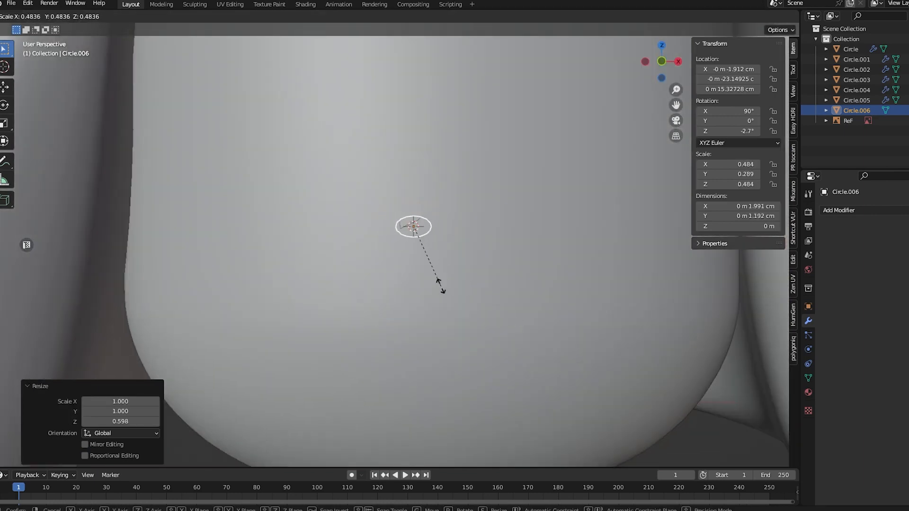
click(468, 294)
- Extrude the oval about 6.7 mm and scale down its extruded end to form the nose
scroll(440, 317, down, 4)
scroll(271, 352, up, 4)
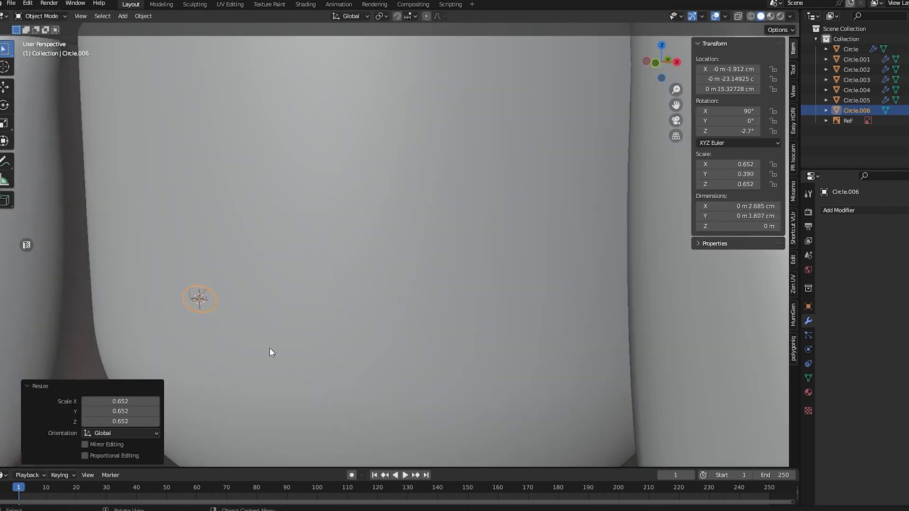
key(Tab)
key(e)
click(218, 318)
key(s)
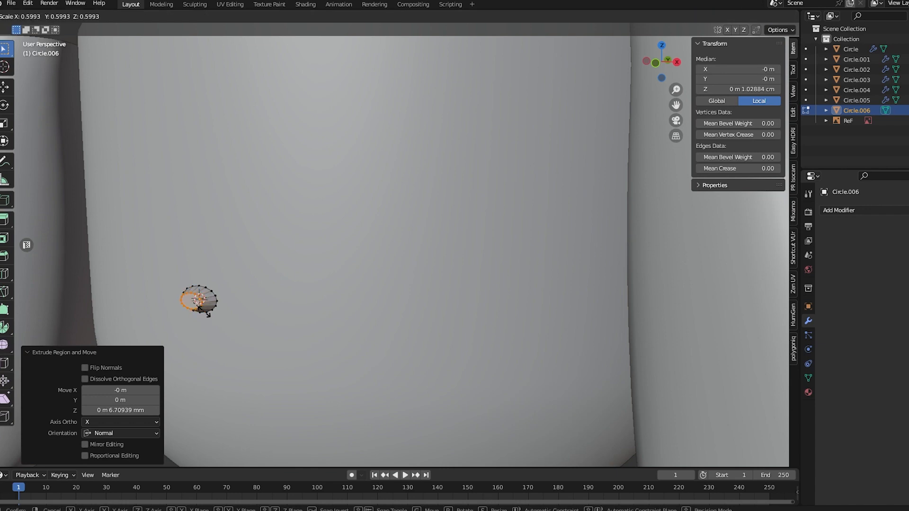
click(233, 333)
key(Tab)
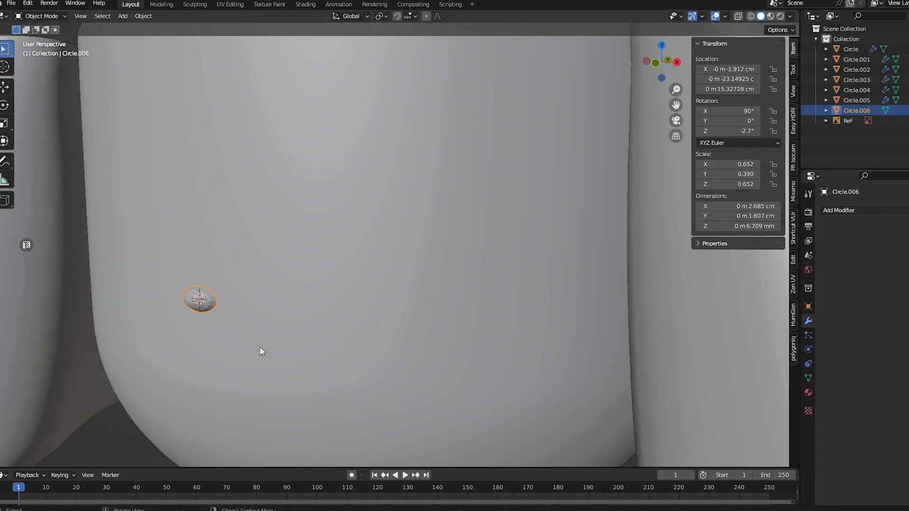
- Shade the nose smooth and save the file
scroll(303, 334, down, 3)
scroll(350, 317, up, 3)
right_click(337, 325)
click(337, 325)
scroll(388, 345, down, 4)
key(ctrl+s)
- Add a plane at the 3D cursor and rotate it 90° about X to face forward
middle_drag(390, 345, 432, 303)
key(KP_1)
key(alt+z)
scroll(449, 306, up, 3)
key(shift+a)
mouse_move(447, 225)
click(492, 226)
scroll(522, 273, down, 5)
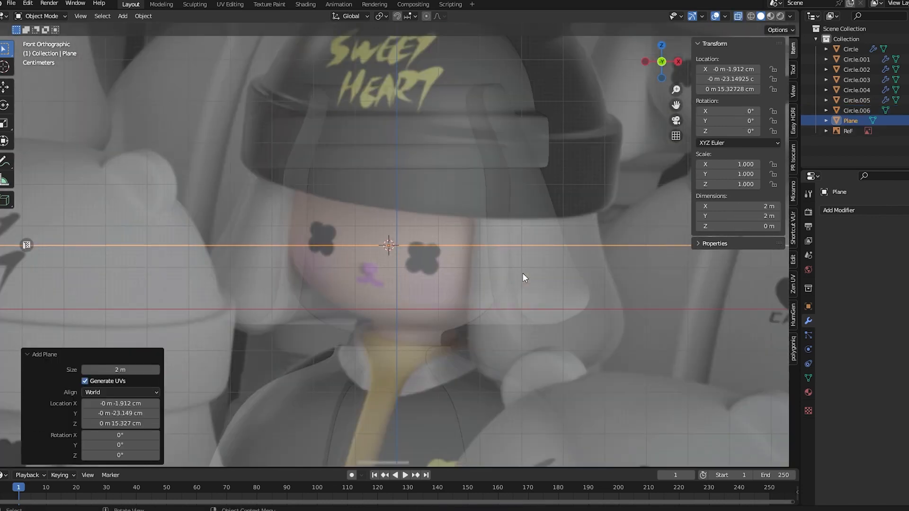
key(x)
key(9)
key(0)
key(Return)
- Scale the plane down by 0.015 to about 3.07 cm and keep it selected
scroll(502, 276, down, 5)
key(s)
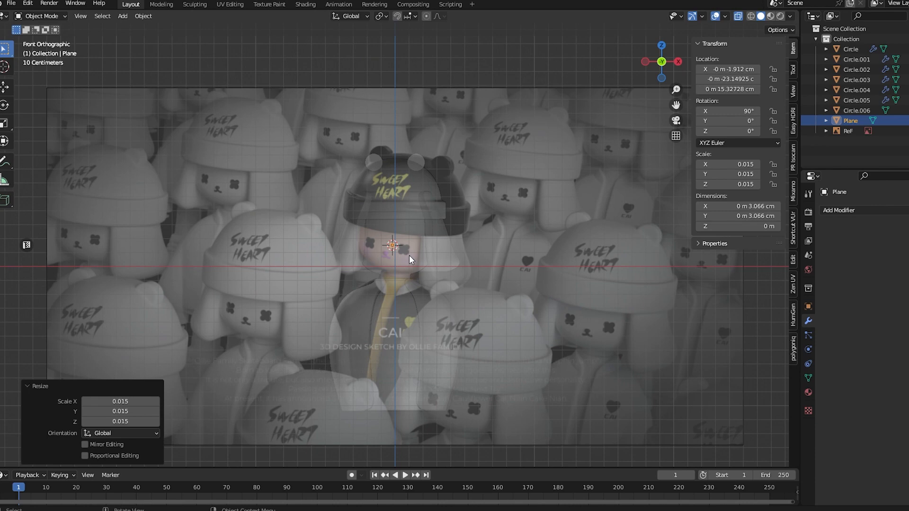
scroll(409, 255, up, 9)
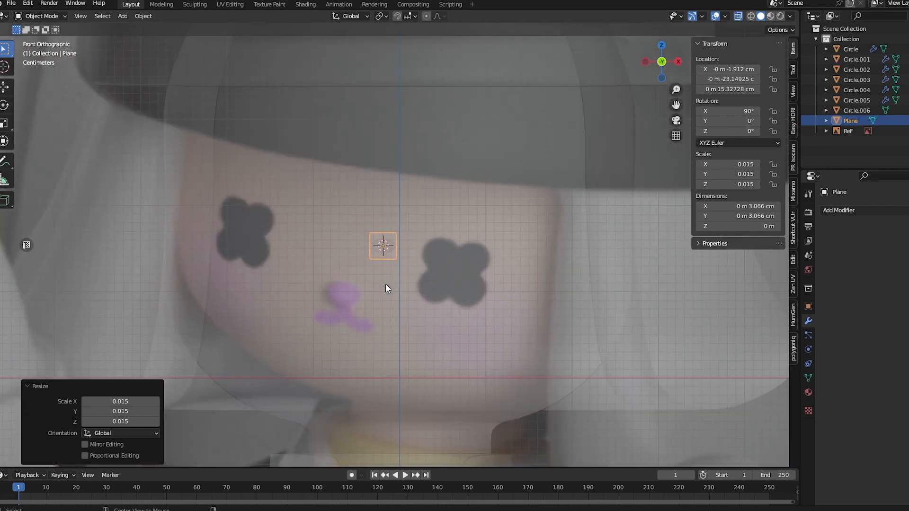
click(390, 248)
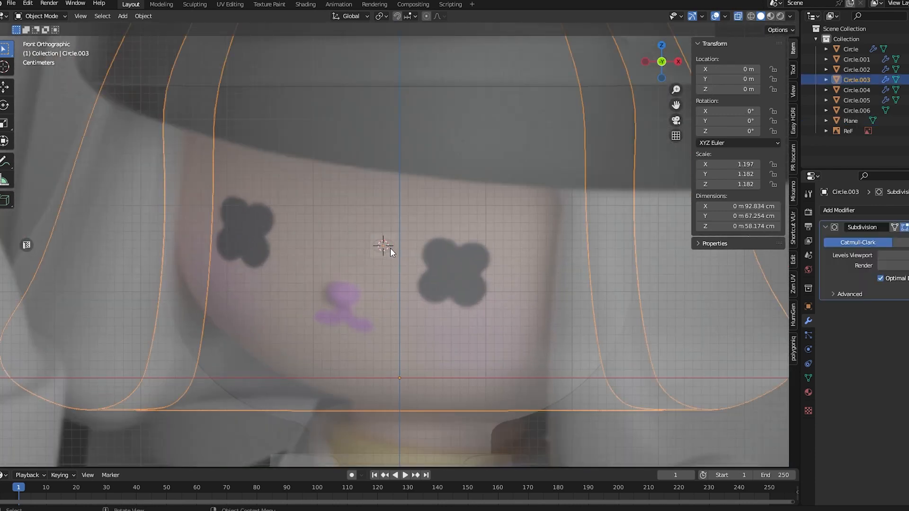
click(390, 248)
key(s)
click(413, 260)
click(386, 239)
scroll(385, 239, down, 3)
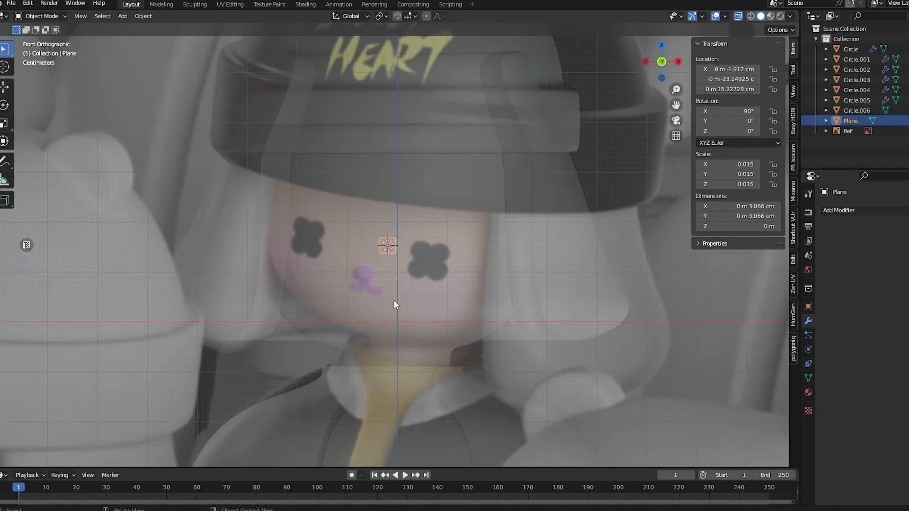
- Move the plane above one of the reference eyes and pull its lower edge down about 5.8 cm
click(445, 246)
key(Tab)
scroll(439, 246, up, 2)
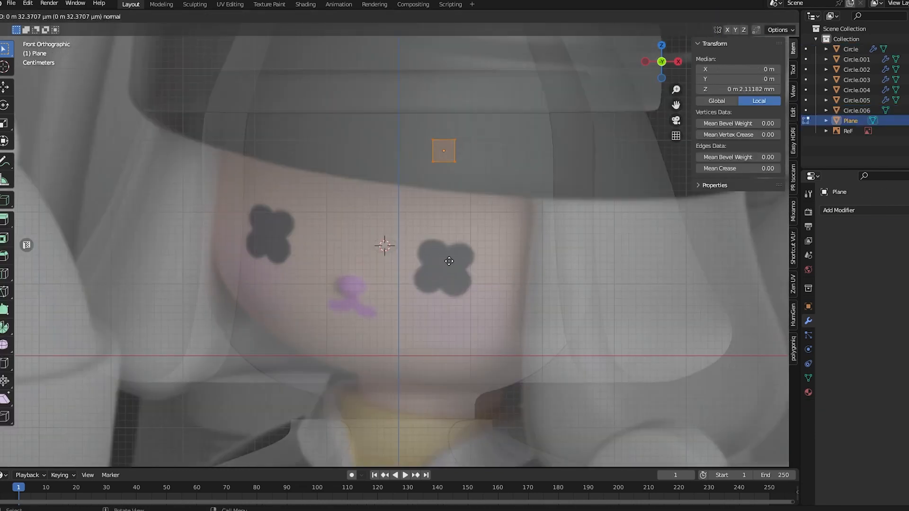
click(449, 261)
drag(484, 180, 402, 158)
click(443, 236)
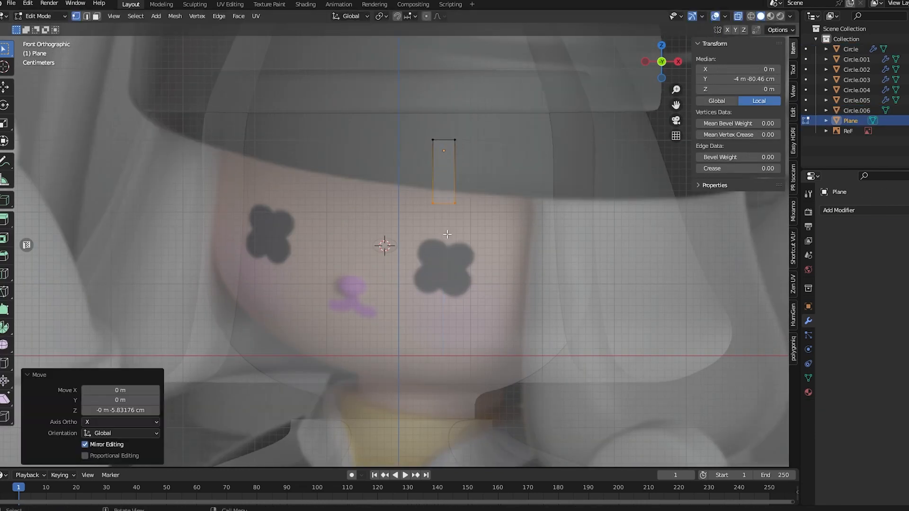
- Rotate the elongated plane into a diagonal stroke for the cross-shaped eye
key(Tab)
click(517, 229)
key(Tab)
key(alt+z)
scroll(516, 231, down, 2)
mouse_move(517, 231)
middle_down()
mouse_move(444, 258)
mouse_move(515, 241)
middle_up()
key(KP_1)
scroll(467, 279, up, 4)
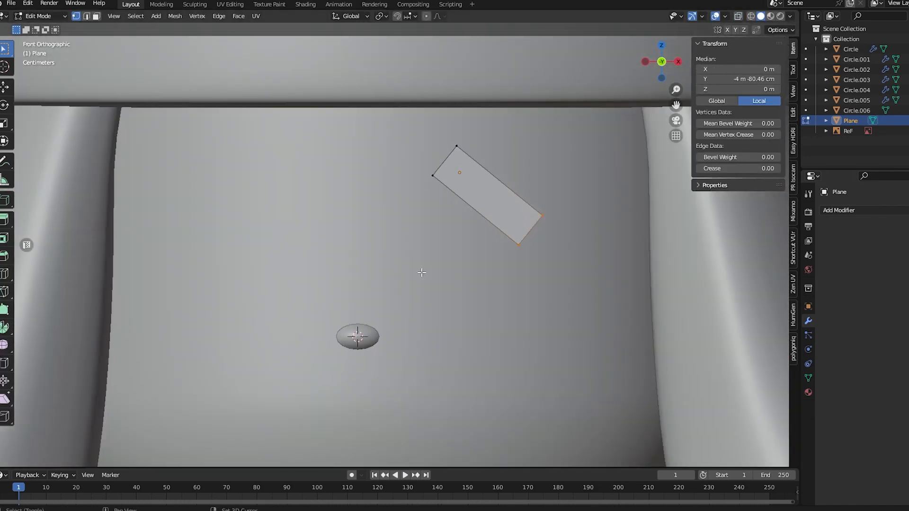
- Round all corners of the diagonal eye stroke with a vertex bevel
scroll(441, 281, down, 5)
shift+middle_drag(425, 265, 412, 303)
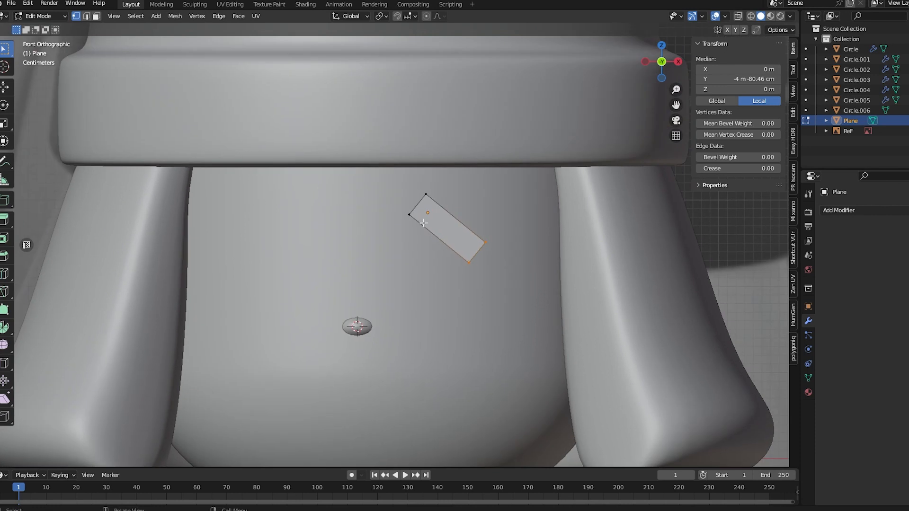
key(ctrl+b)
right_click(506, 260)
key(ctrl+shift+b)
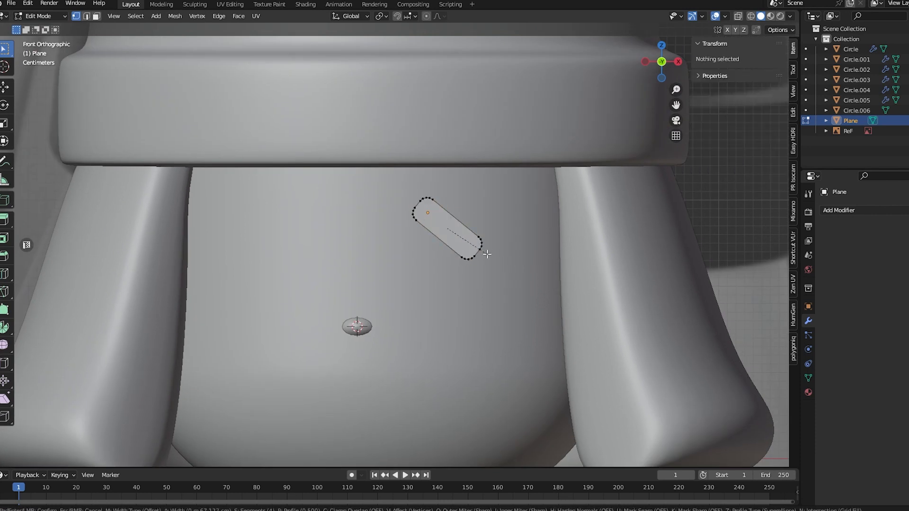
click(487, 257)
key(Tab)
key(Tab)
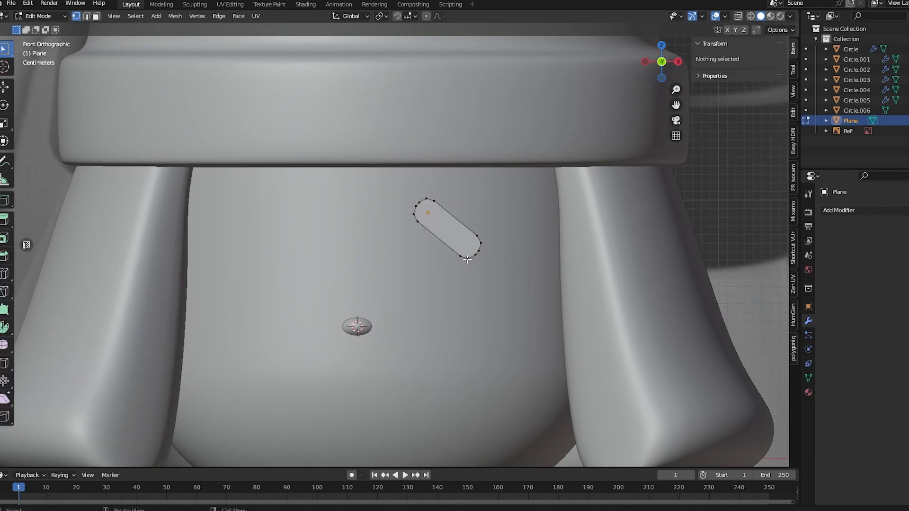
- Duplicate the rounded stroke in place and rotate the copy about 103° to form a cross
key(a)
key(g)
right_click(479, 256)
key(shift+d)
right_click(480, 253)
key(r)
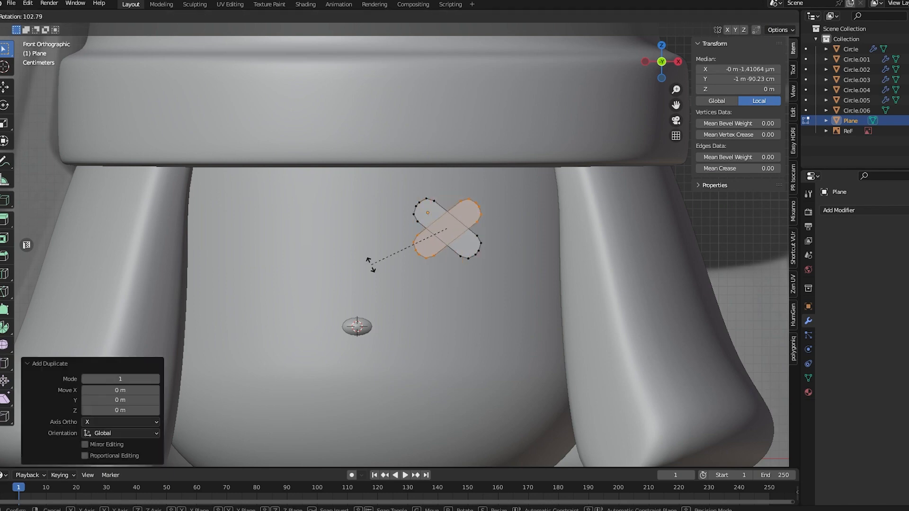
click(379, 266)
key(Tab)
scroll(410, 281, down, 2)
scroll(417, 285, up, 3)
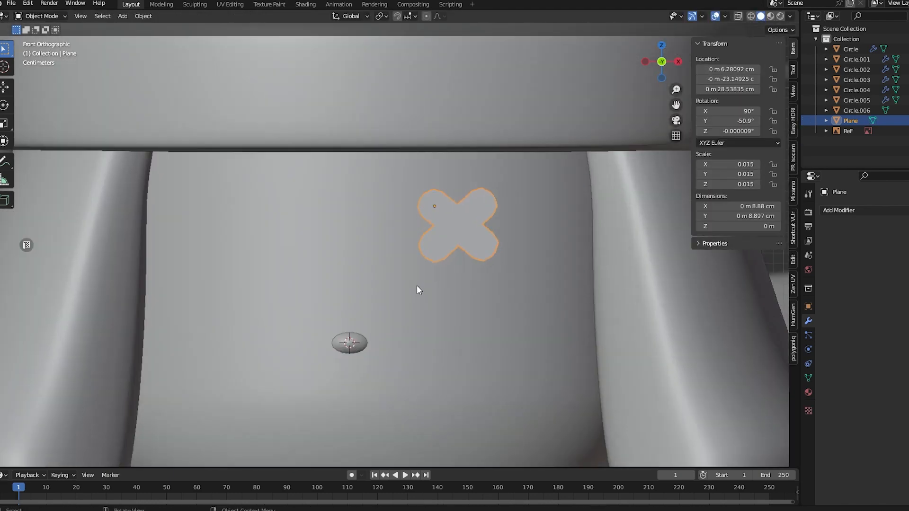
- Duplicate the cross-shaped eye and place the copy about 21.8 cm along negative X on the face's other side
scroll(402, 287, down, 3)
scroll(392, 287, up, 3)
key(shift+d)
key(x)
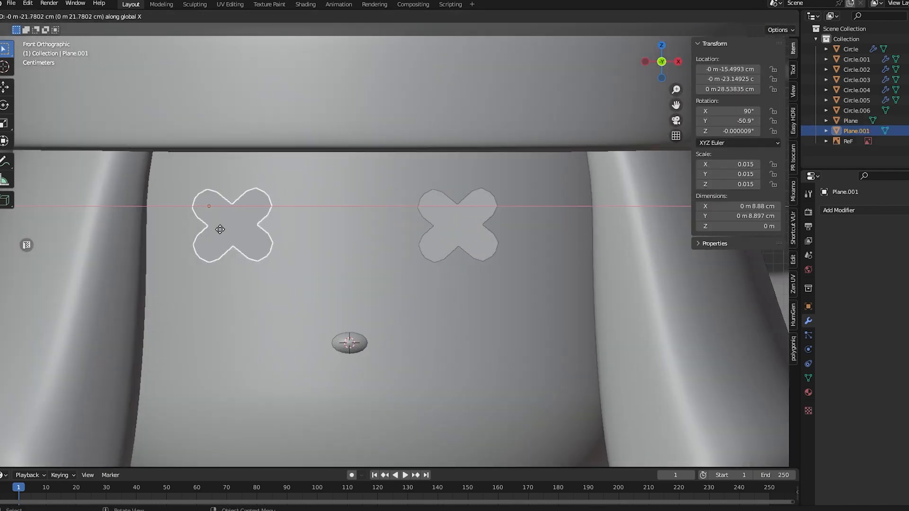
click(220, 229)
middle_drag(220, 229, 534, 348)
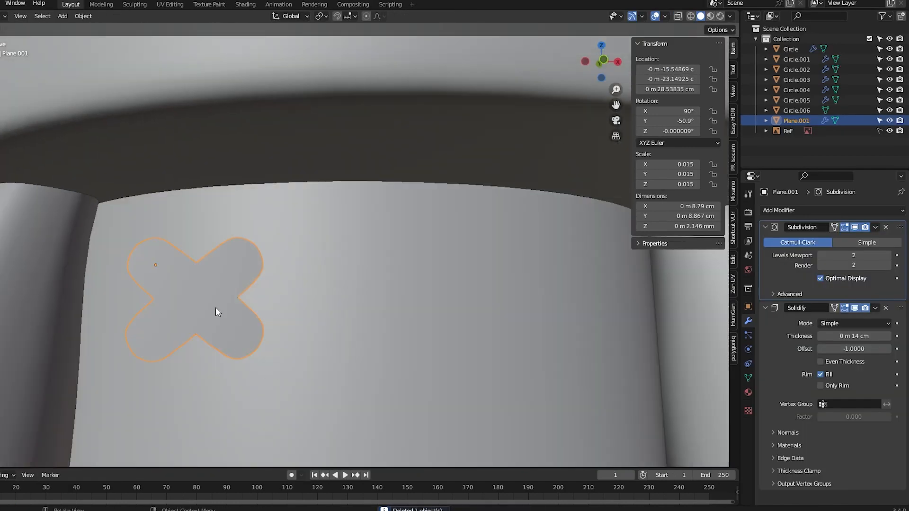
right_click(217, 308)
mouse_move(228, 342)
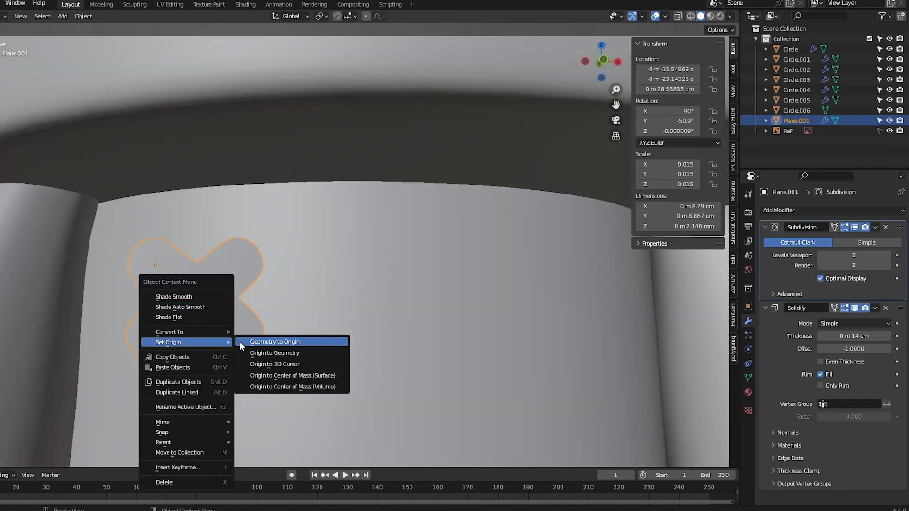
click(264, 342)
key(ctrl+z)
- Set the cross-shaped eye's origin to its geometry and apply its scale
right_click(230, 326)
mouse_move(231, 326)
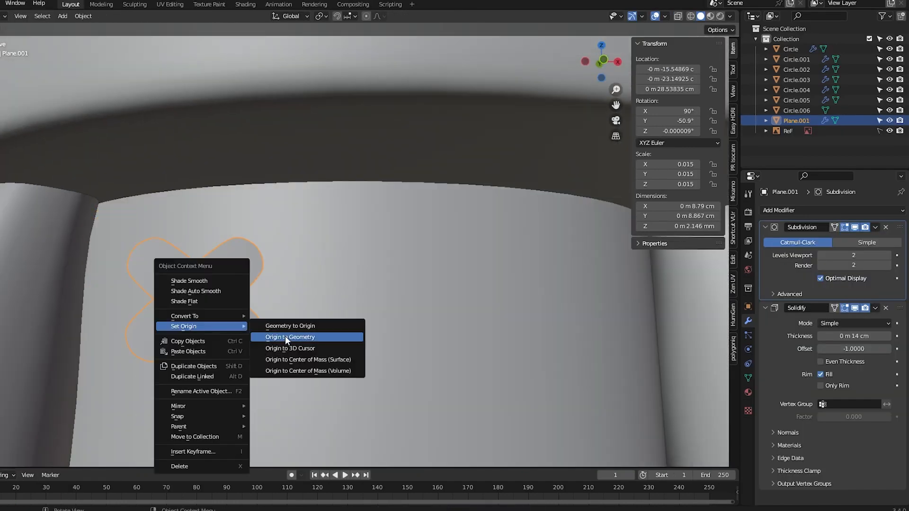
click(285, 336)
key(shift+s)
key(ctrl+a)
click(229, 303)
- Set the eye's Solidify thickness to 5 mm
middle_drag(229, 303, 264, 331)
drag(837, 336, 866, 337)
click(865, 337)
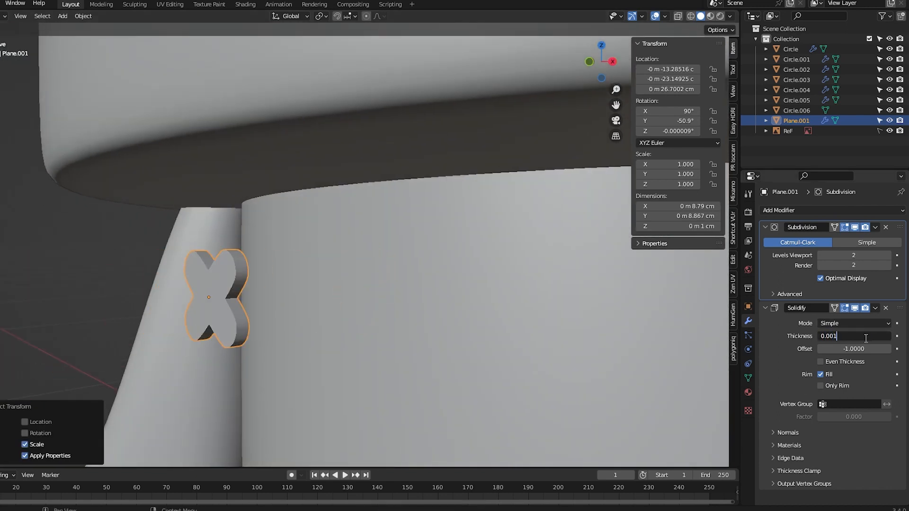
- Add a Shrinkwrap modifier to the eye with the head mesh Circle as its target
click(824, 210)
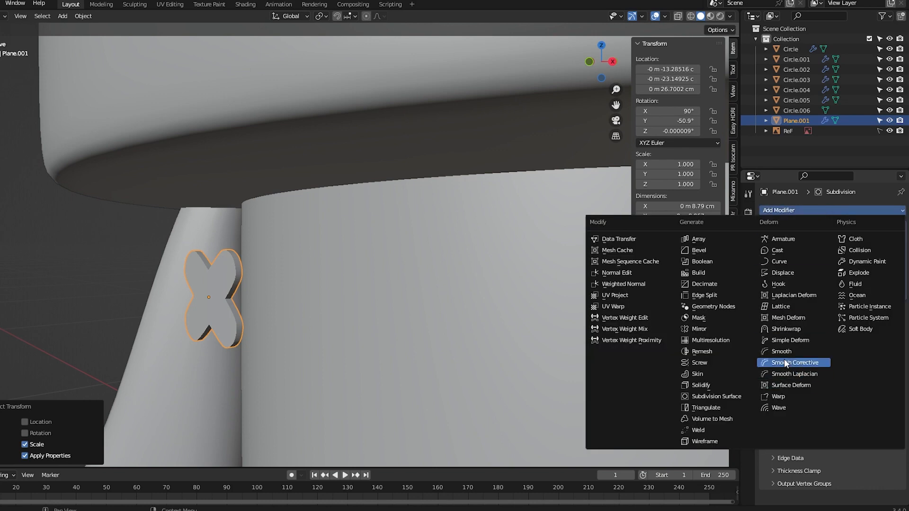
click(785, 329)
scroll(451, 341, down, 3)
middle_drag(450, 341, 478, 340)
scroll(826, 379, down, 3)
click(885, 471)
click(438, 320)
middle_drag(348, 320, 449, 321)
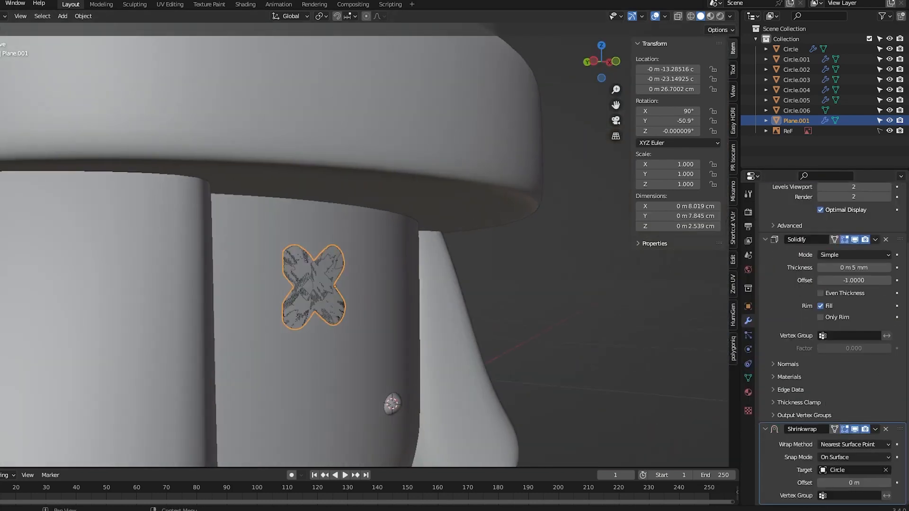
- Set the Shrinkwrap offset to 1 cm and move the modifier to the first place in the stack
click(887, 483)
middle_drag(391, 364, 337, 361)
drag(897, 429, 873, 149)
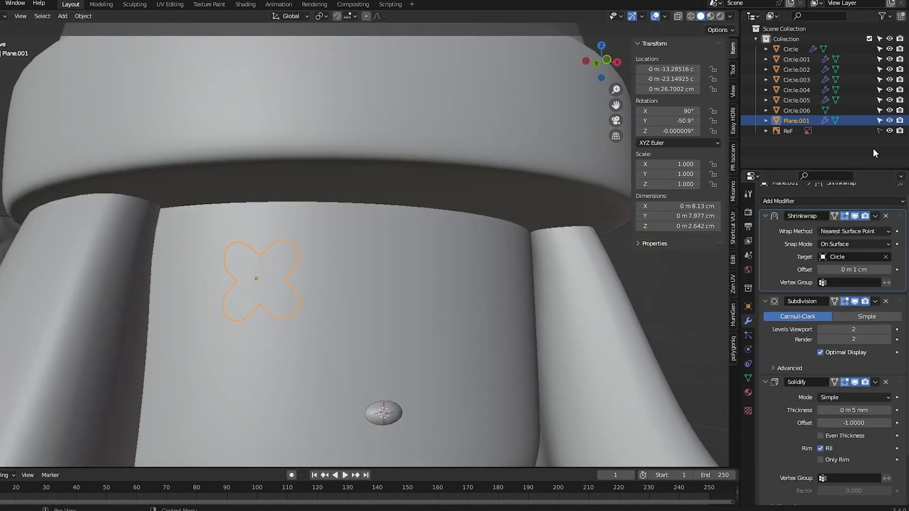
- Set the Shrinkwrap offset to 5 mm and reduce it further to 2 mm
middle_drag(332, 293, 361, 389)
scroll(853, 417, down, 3)
scroll(854, 378, up, 3)
click(856, 283)
text(0.00)
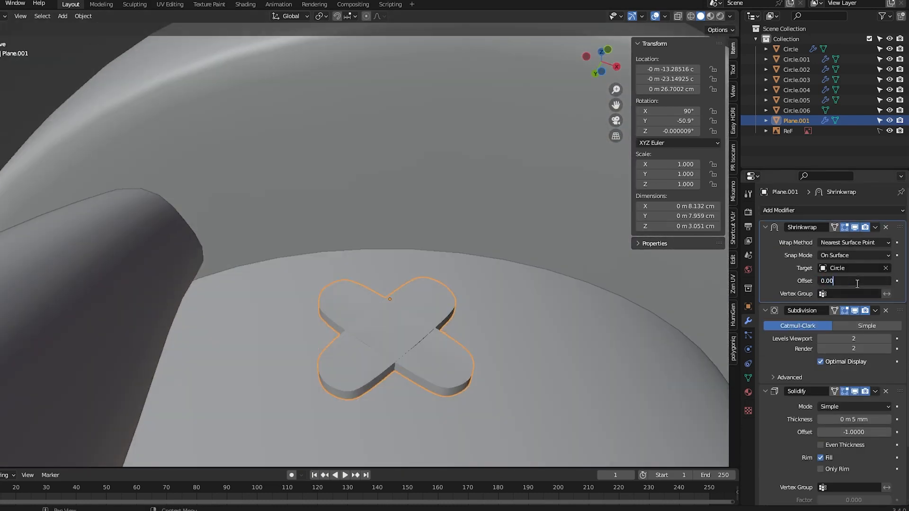
text(5)
key(Return)
middle_drag(690, 322, 765, 369)
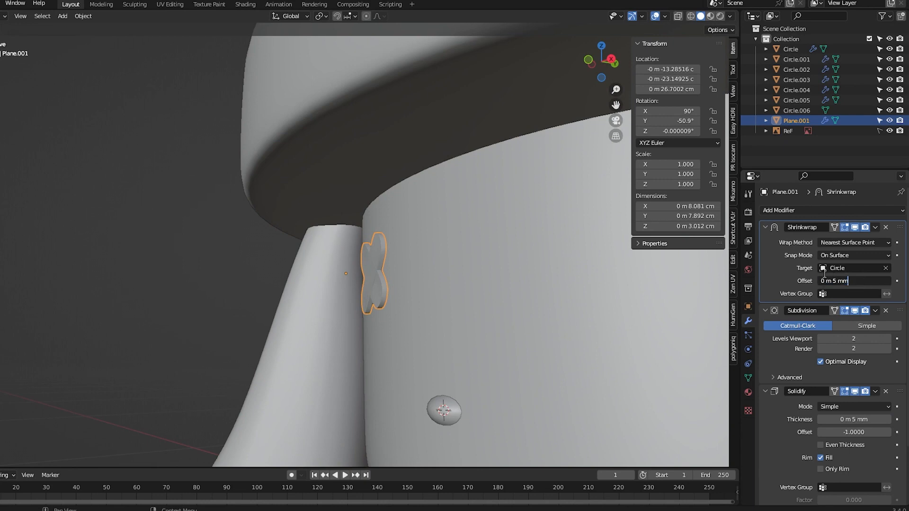
middle_drag(600, 313, 606, 342)
- Check the eye's base mesh and place its Subdivision modifier ahead of Shrinkwrap in the stack
key(Tab)
scroll(606, 342, up, 4)
middle_drag(379, 303, 411, 295)
scroll(410, 295, up, 2)
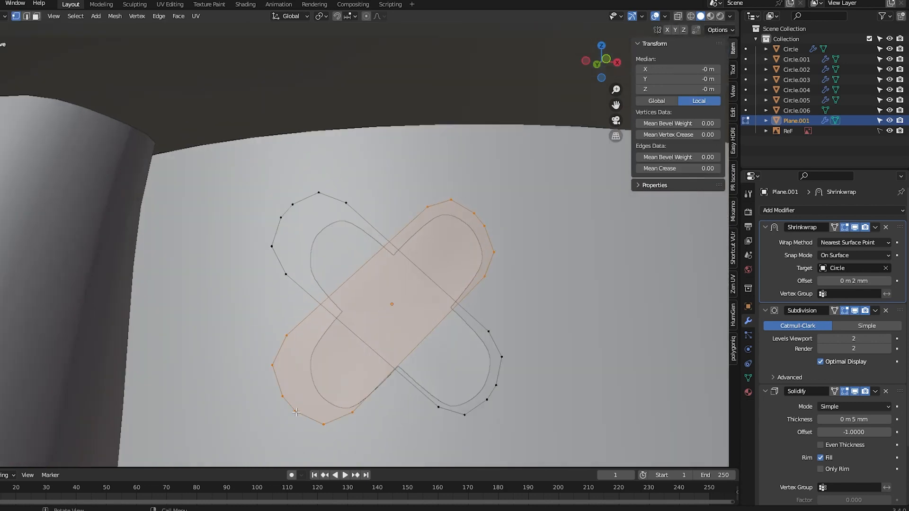
click(296, 413)
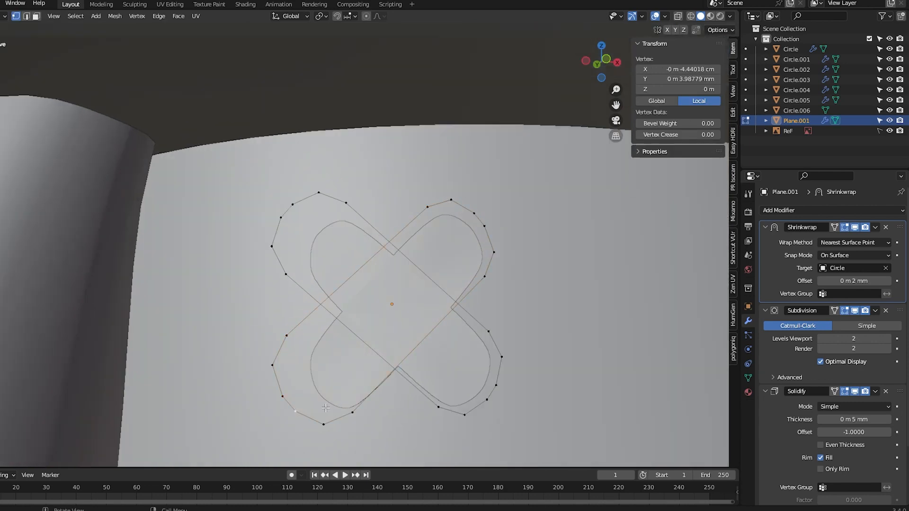
key(KP_1)
drag(900, 310, 897, 223)
scroll(286, 325, down, 2)
key(Tab)
mouse_move(338, 373)
middle_down()
mouse_move(292, 367)
mouse_move(339, 364)
middle_up()
scroll(822, 388, down, 3)
scroll(846, 311, up, 3)
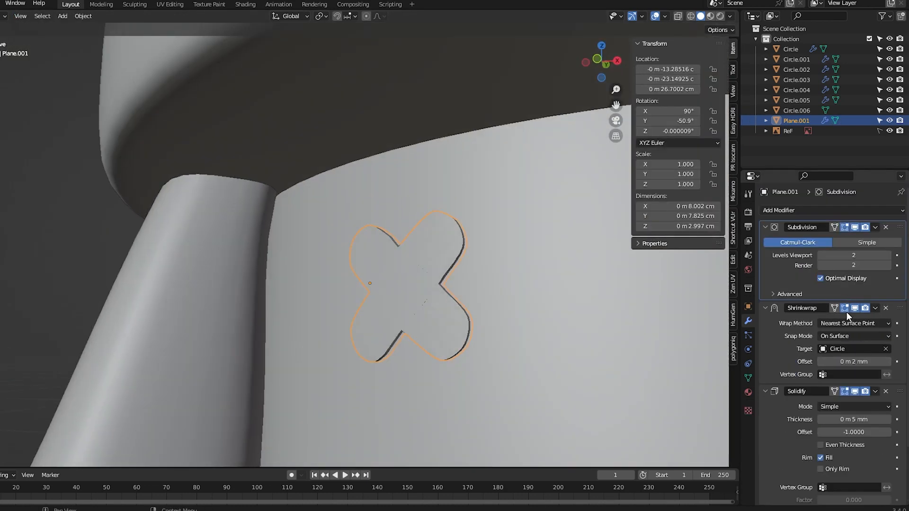
- Try Simple subdivision on the eye and switch back to Catmull-Clark
click(857, 244)
click(815, 244)
scroll(327, 296, down, 4)
middle_drag(327, 296, 398, 348)
- Add a Mirror modifier to the eye on the X axis, using the head as mirror object
key(KP_1)
scroll(398, 348, down, 5)
key(Tab)
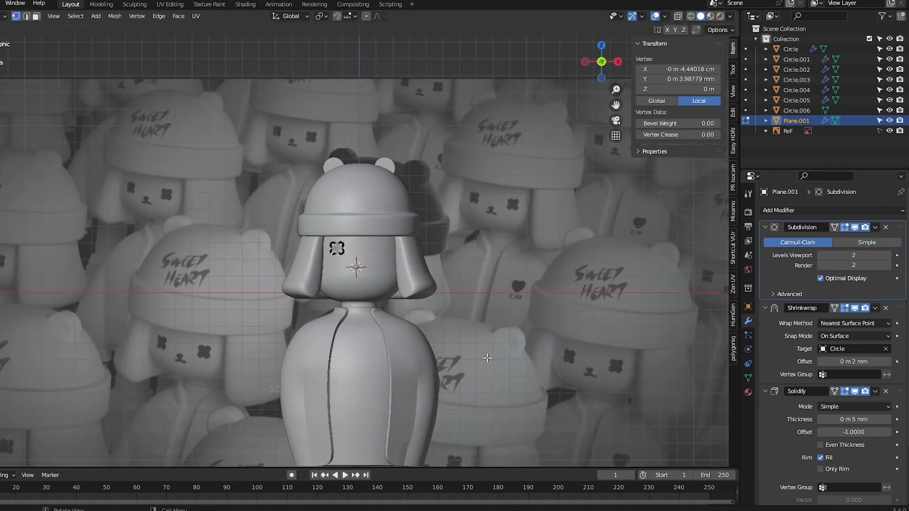
key(Tab)
middle_drag(487, 357, 426, 304)
scroll(351, 251, up, 3)
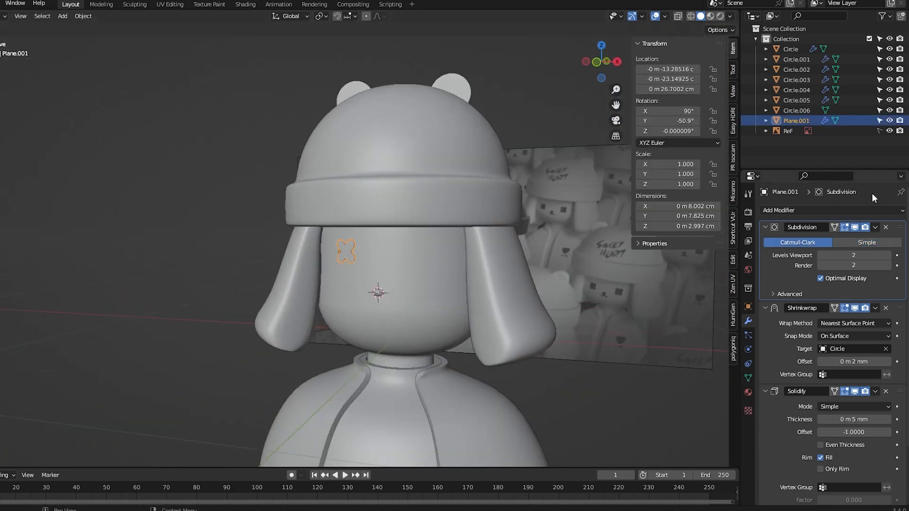
click(874, 210)
click(703, 348)
scroll(896, 407, down, 8)
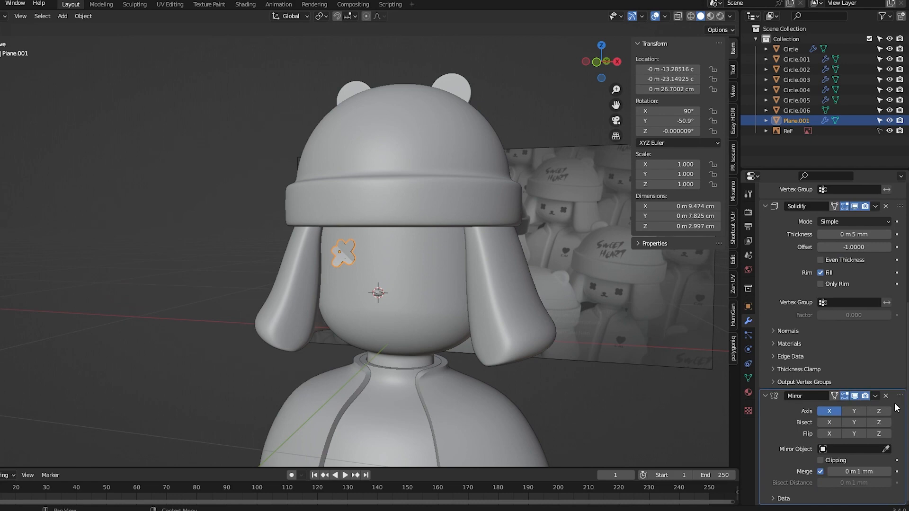
click(395, 272)
middle_drag(394, 272, 311, 323)
scroll(331, 336, down, 5)
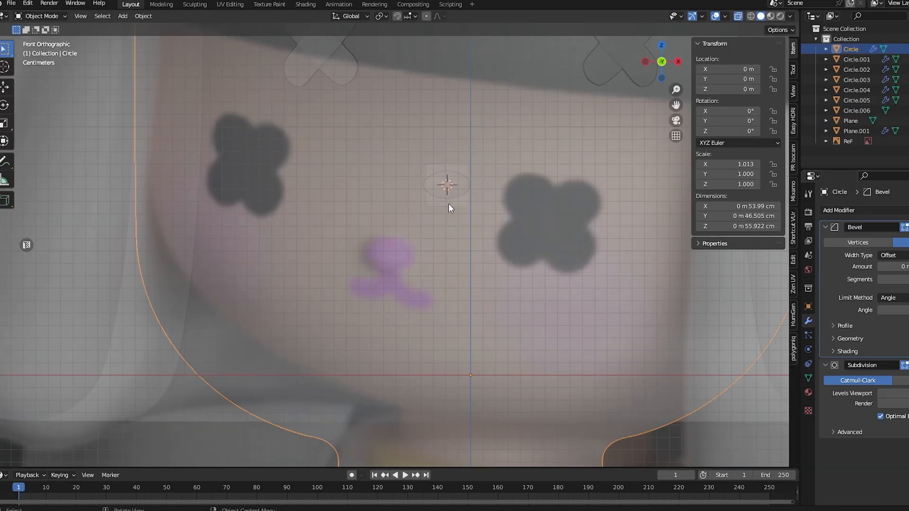
- Select the small plane at the nose and move it down about 2.9 cm along Z
click(434, 204)
key(g)
key(z)
click(461, 247)
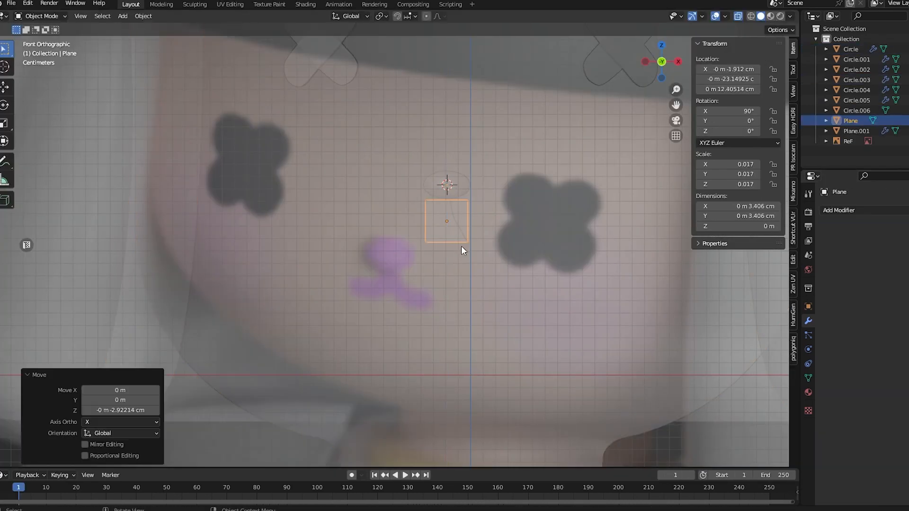
- Scale the plane to about 1.6 cm wide and 2.05 cm high, and raise it about 9.3 mm against the nose
scroll(461, 245, up, 3)
key(s)
key(z)
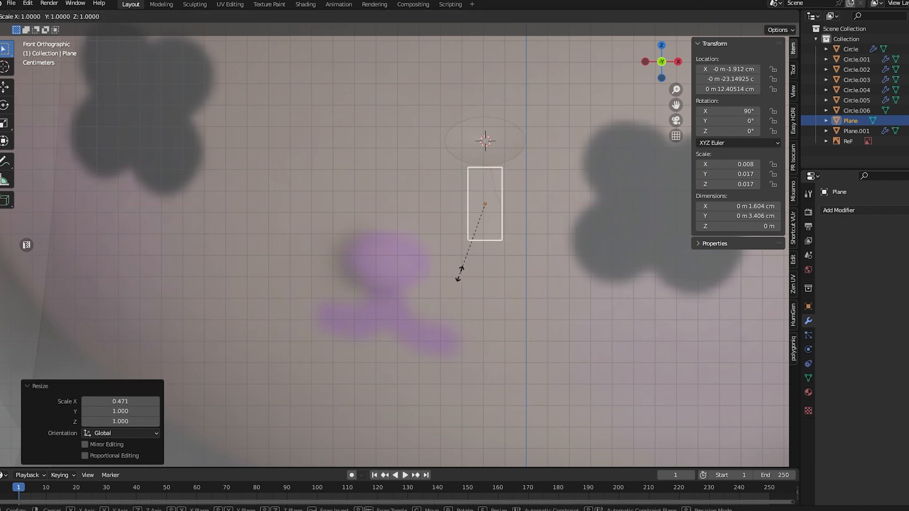
click(471, 249)
key(g)
key(z)
click(501, 201)
- Add an X-axis Mirror modifier to the plane with the head mesh Circle as mirror object
click(838, 210)
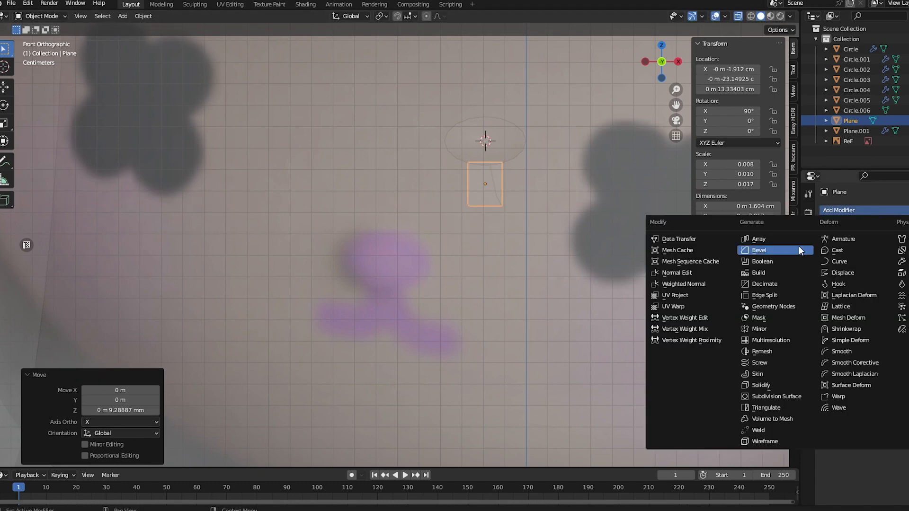
click(759, 329)
scroll(430, 375, up, 4)
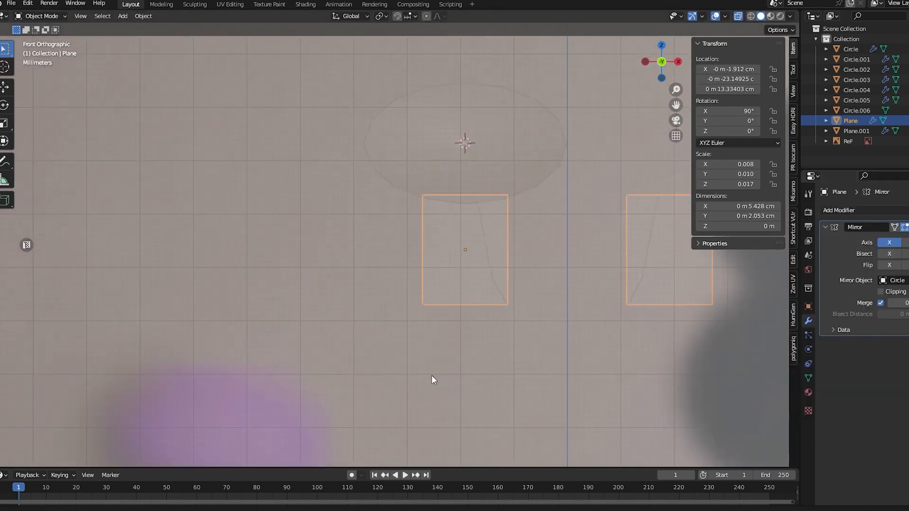
- Move the plane's inner edge along X to its own centre and clear the mirror object
key(Tab)
key(g)
key(x)
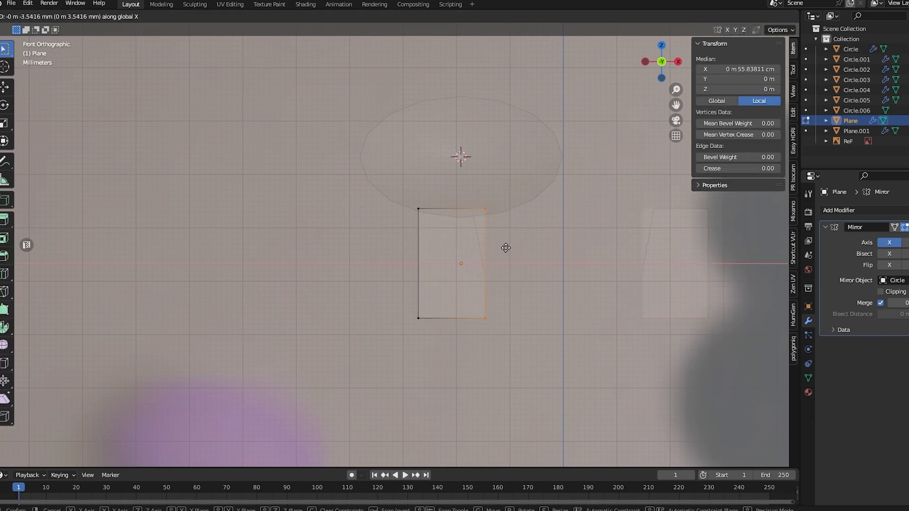
click(482, 252)
click(906, 280)
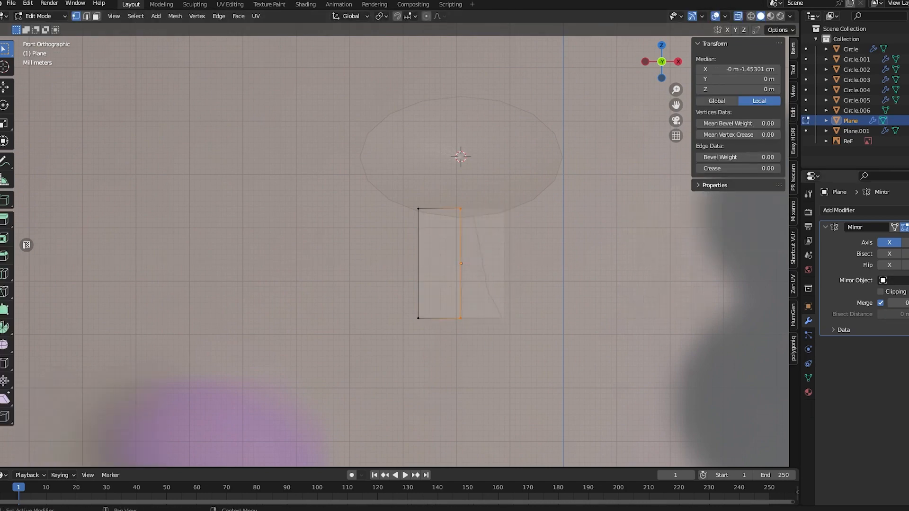
- Enable Clipping in the Mirror modifier and check that the centre edge holds by moving it along X
key(Tab)
scroll(472, 312, up, 4)
key(Tab)
key(g)
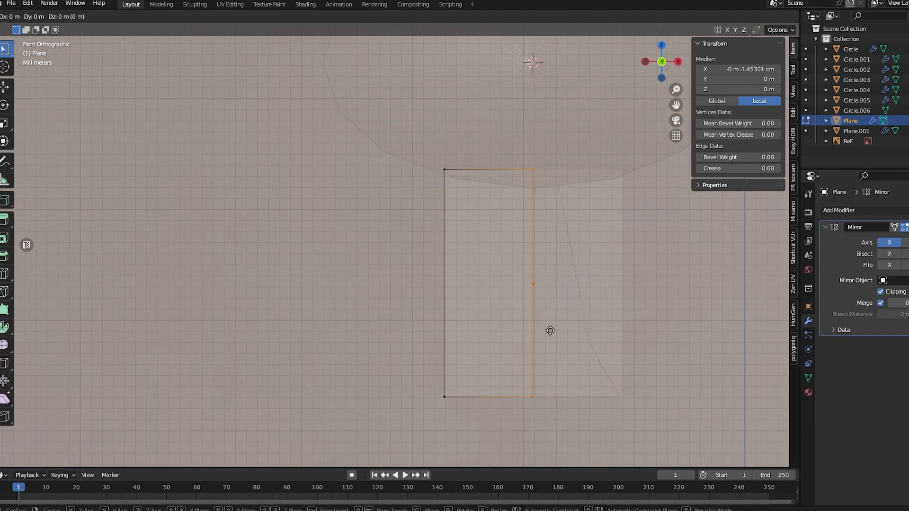
key(x)
click(576, 332)
key(Tab)
- Select the strip's outer edge and move it about 2 mm inward along X to narrow the strip
scroll(573, 333, down, 8)
scroll(573, 333, up, 4)
key(Tab)
drag(531, 334, 410, 313)
drag(404, 195, 434, 350)
key(g)
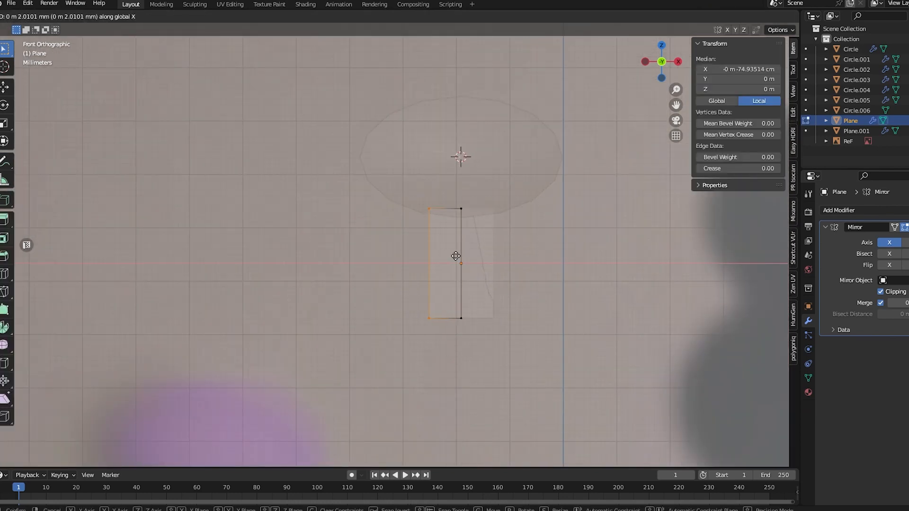
click(455, 256)
- Raise the strip's lowest edge along Z to shorten it
alt+click(448, 324)
key(g)
key(z)
click(448, 291)
- Add two evenly spaced horizontal loop cuts across the strip below the nose
scroll(448, 290, down, 3)
scroll(480, 199, up, 2)
shift+middle_drag(434, 303, 474, 236)
click(486, 196)
right_click(485, 196)
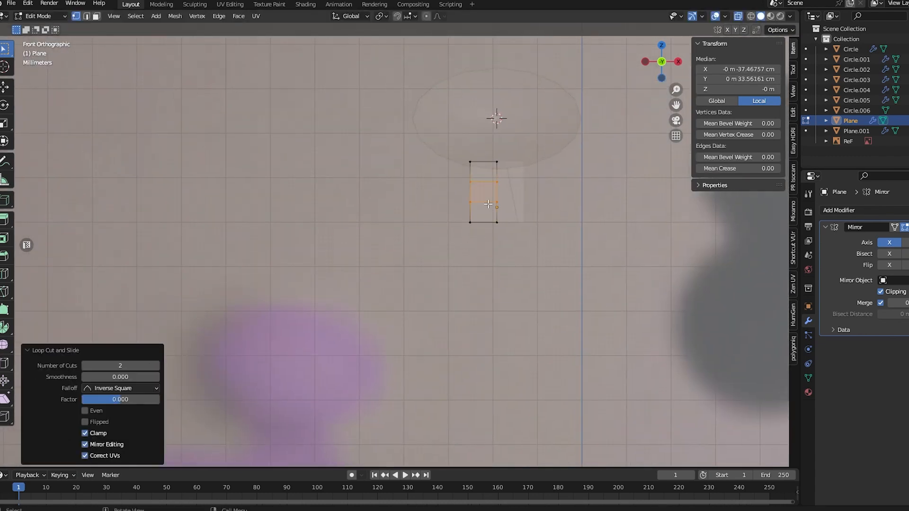
- Pull the strip's lowest vertices outward and down into a mouth arm, toggling the Mirror modifier's Clipping
drag(440, 209, 515, 275)
key(g)
click(286, 297)
click(880, 293)
- Move the lower inner vertex of the mouth arm's end outward and slightly up to slim the arm
key(g)
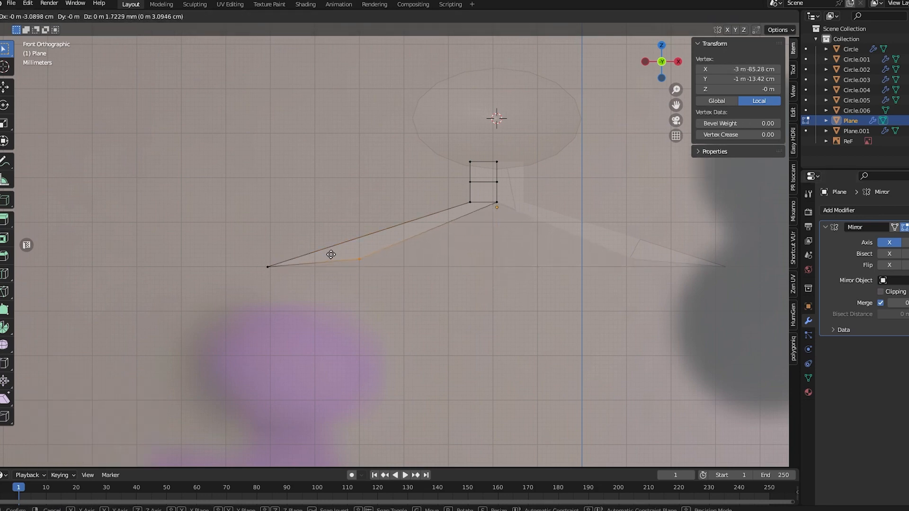
click(330, 262)
key(g)
click(325, 261)
scroll(403, 278, down, 4)
shift+middle_drag(402, 279, 427, 276)
scroll(430, 278, up, 4)
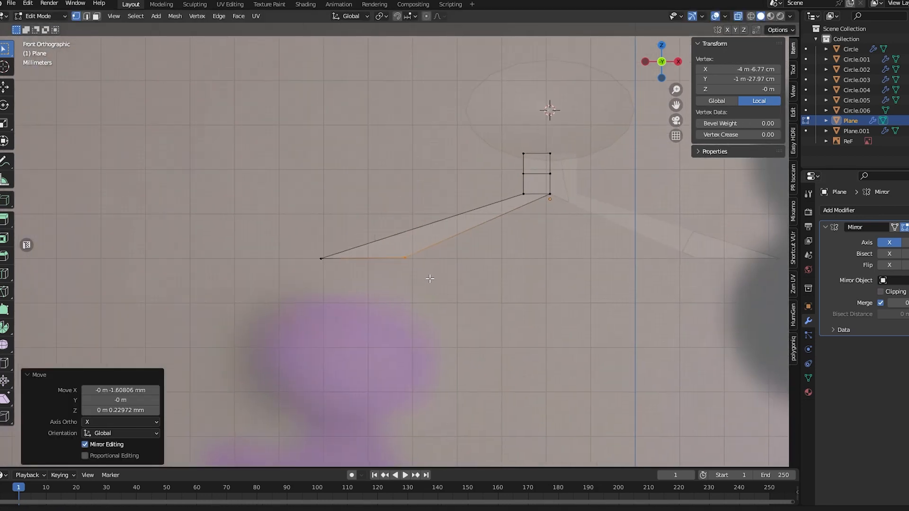
- Select both end vertices of the mouth arm and move them about 1.8 cm inward and 6.8 mm up
scroll(393, 277, down, 1)
shift+click(339, 252)
key(g)
click(428, 243)
scroll(431, 254, down, 1)
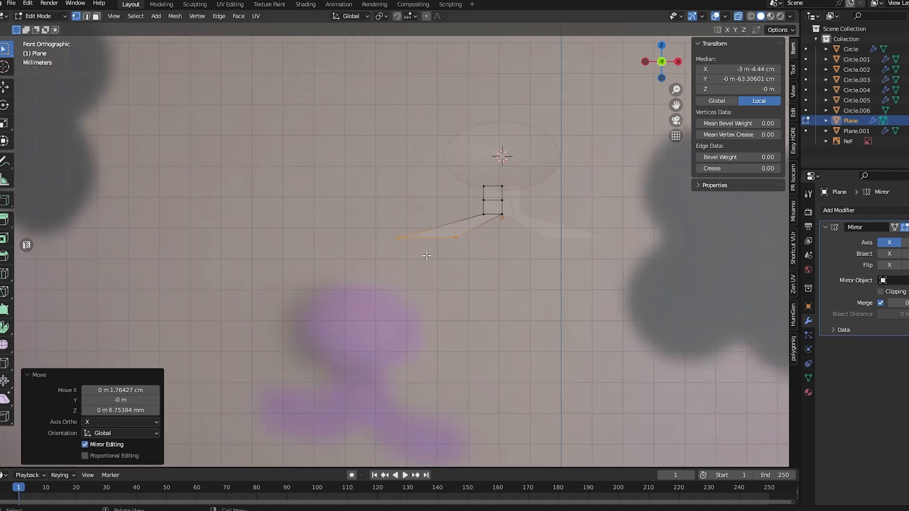
- Move the arm's lower inner end vertex about 9.2 mm outward along X
scroll(427, 256, down, 1)
scroll(426, 249, up, 2)
shift+middle_drag(432, 235, 412, 264)
click(450, 266)
key(g)
key(x)
click(420, 262)
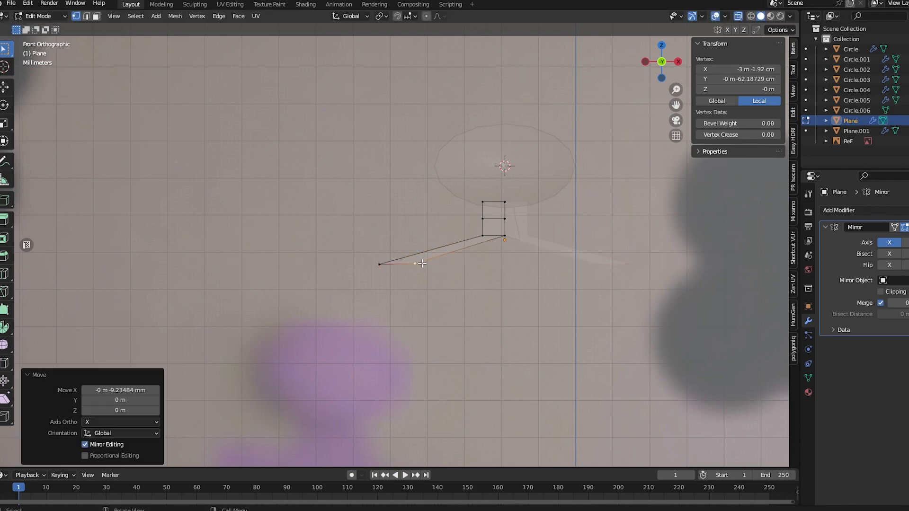
- Move the mouth arm's lower inner end vertex slightly further outward along X
key(g)
key(x)
click(412, 263)
- Add two loop cuts across the mouth arm and rotate the new edges about 17.3° in the front view
scroll(426, 276, down, 3)
scroll(446, 274, up, 3)
scroll(443, 250, up, 1)
click(443, 250)
right_click(449, 253)
key(r)
click(458, 283)
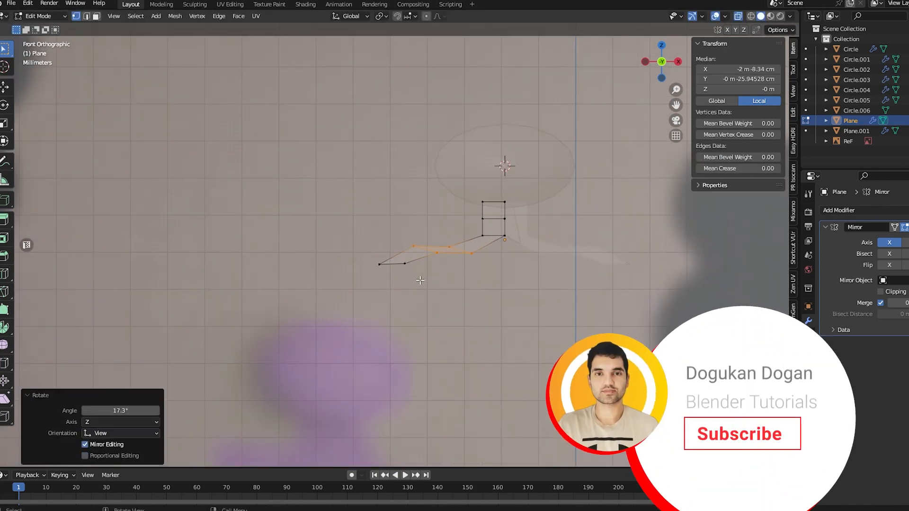
- Rotate the mouth arm's two end vertices so the tip turns upward and move them about 7.6 mm up
drag(419, 280, 370, 253)
key(r)
click(358, 298)
key(g)
click(357, 262)
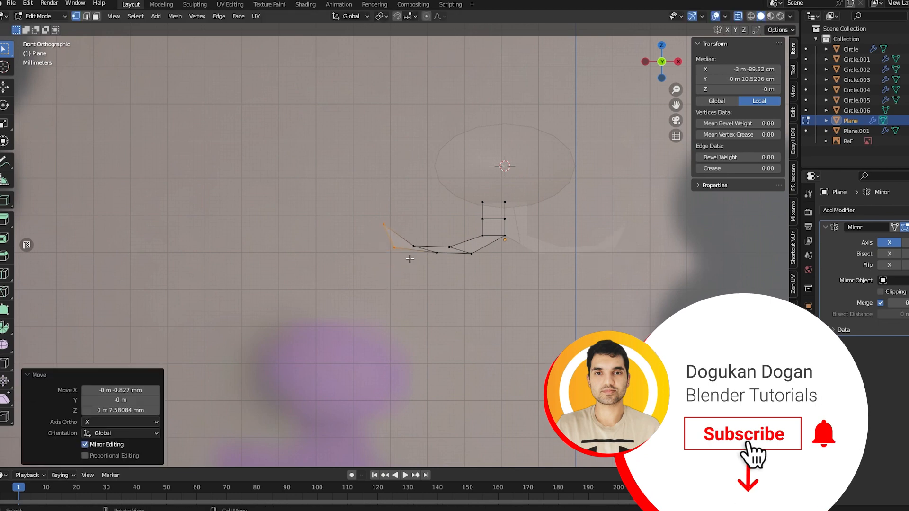
- Raise the three vertices along the arm's upper edge one by one to thicken and curve the mouth arm
click(413, 247)
key(g)
click(423, 233)
click(449, 246)
key(g)
click(453, 235)
click(482, 235)
key(g)
click(471, 228)
- Move the outer vertices of the mouth's central stem inward to taper it and smooth its transition into the arm
click(483, 219)
key(g)
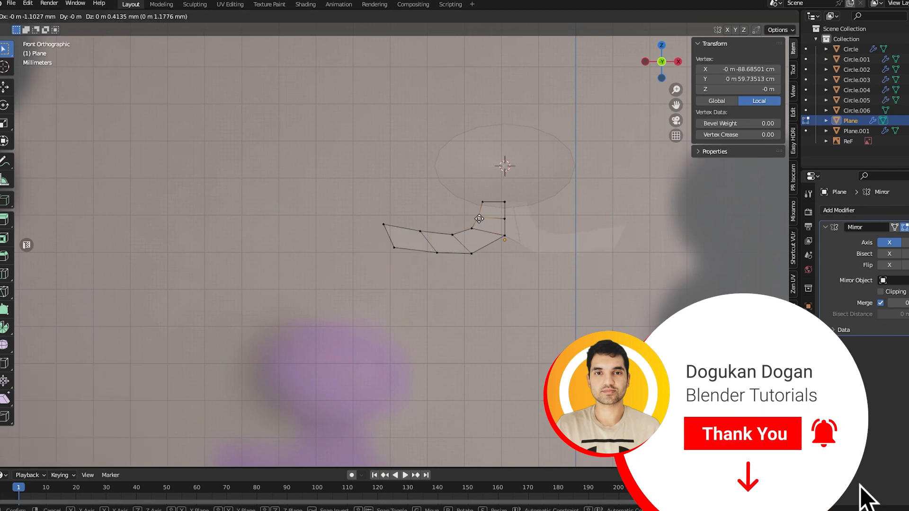
key(g)
click(490, 202)
click(479, 217)
key(g)
click(482, 213)
click(473, 228)
key(g)
click(477, 226)
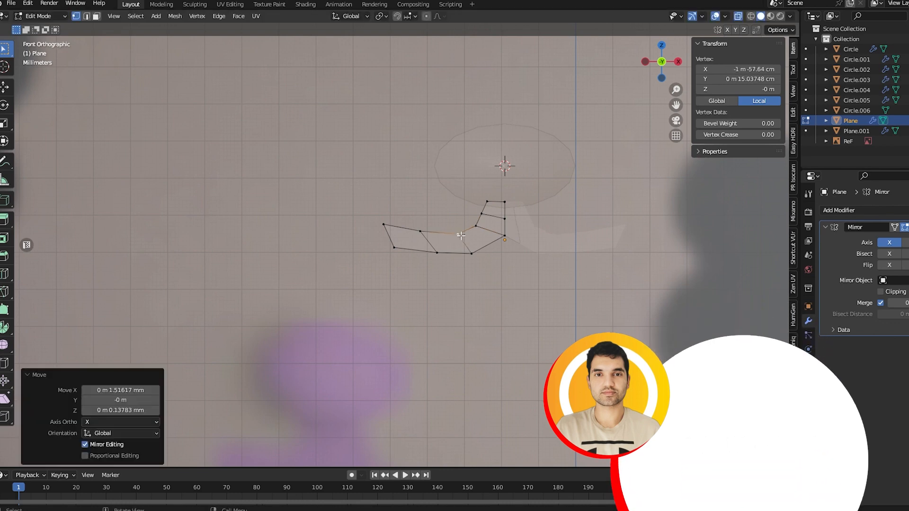
- Lower the arm's upper vertices slightly and pull its end vertices inward to shorten the arm, and leave Edit Mode
key(g)
click(423, 237)
click(392, 256)
key(g)
click(376, 220)
key(g)
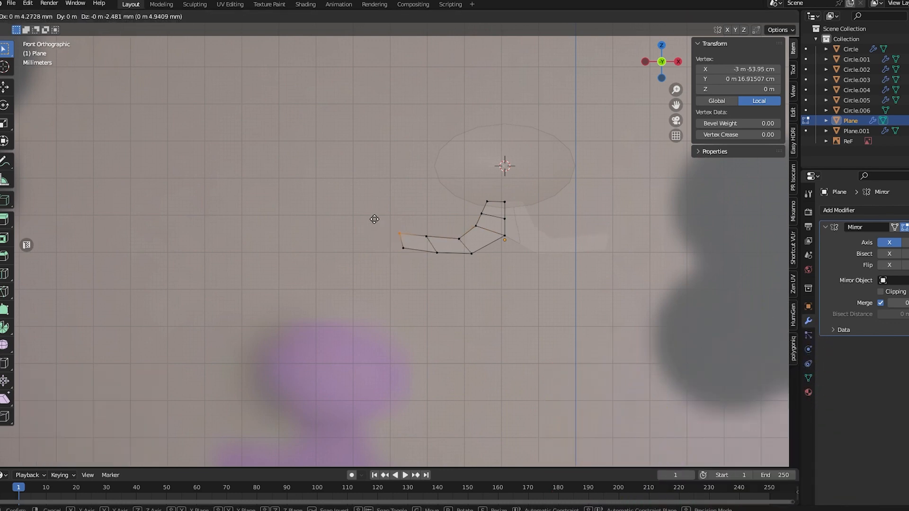
click(393, 231)
key(Tab)
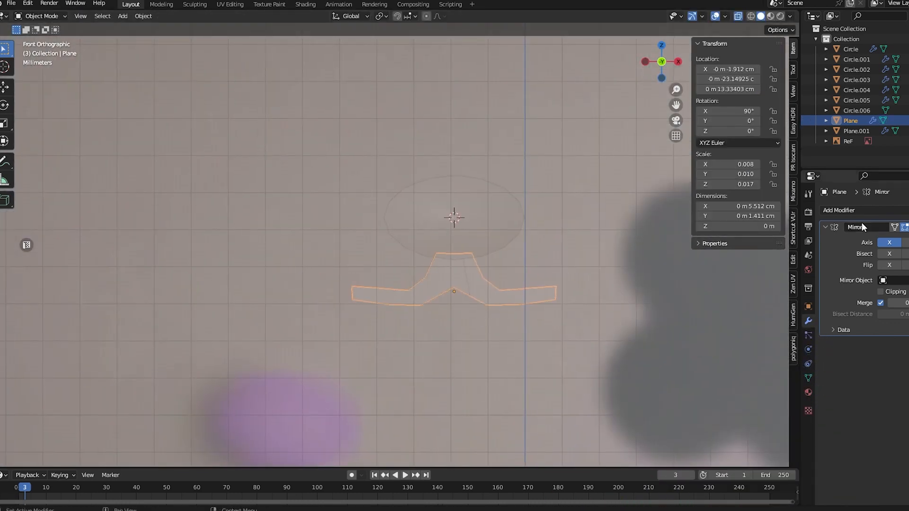
- Add Subdivision Surface and Solidify modifiers to the mouth
click(838, 210)
click(785, 392)
click(838, 210)
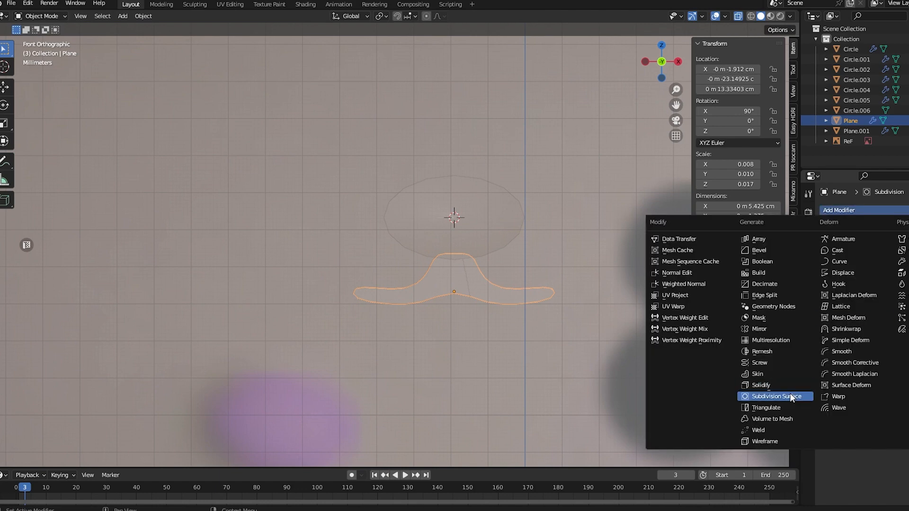
click(776, 384)
- Apply the mouth's scale with X-ray turned off
key(alt+z)
middle_drag(613, 377, 227, 341)
key(ctrl+a)
click(294, 261)
middle_drag(292, 306, 316, 310)
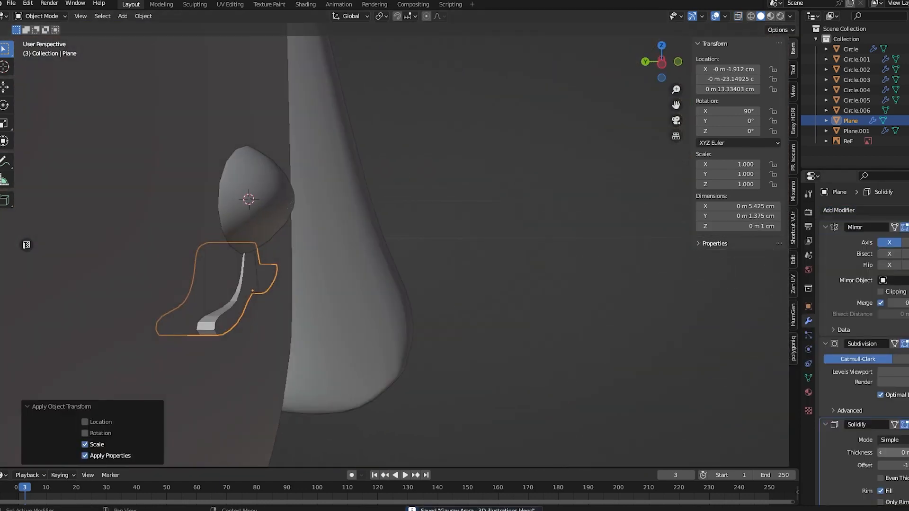
- Set the mouth's Solidify thickness to 0.005 m
click(878, 454)
click(879, 454)
click(905, 453)
text(0)
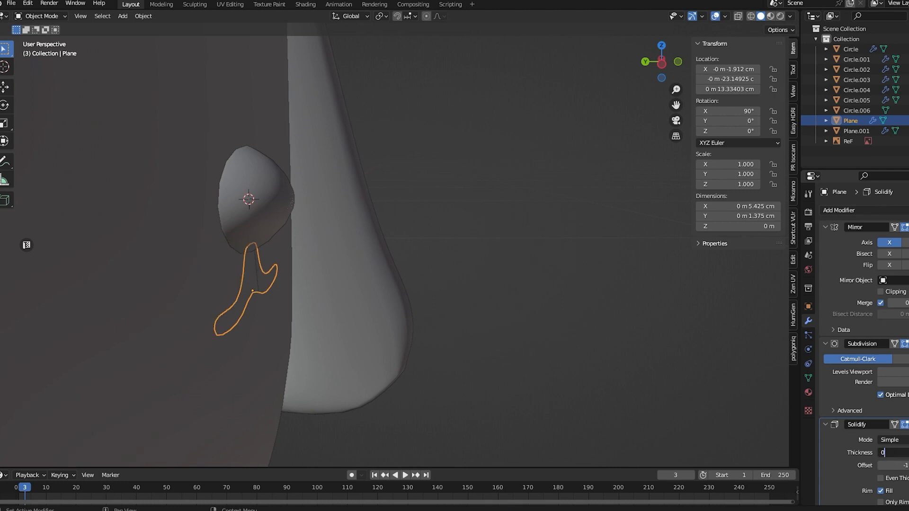
text(.005)
key(Return)
- Enable Even Thickness in the mouth's Solidify modifier and shade the mouth smooth with Auto Smooth at 30°
scroll(314, 334, down, 3)
middle_drag(315, 335, 123, 332)
scroll(895, 462, down, 2)
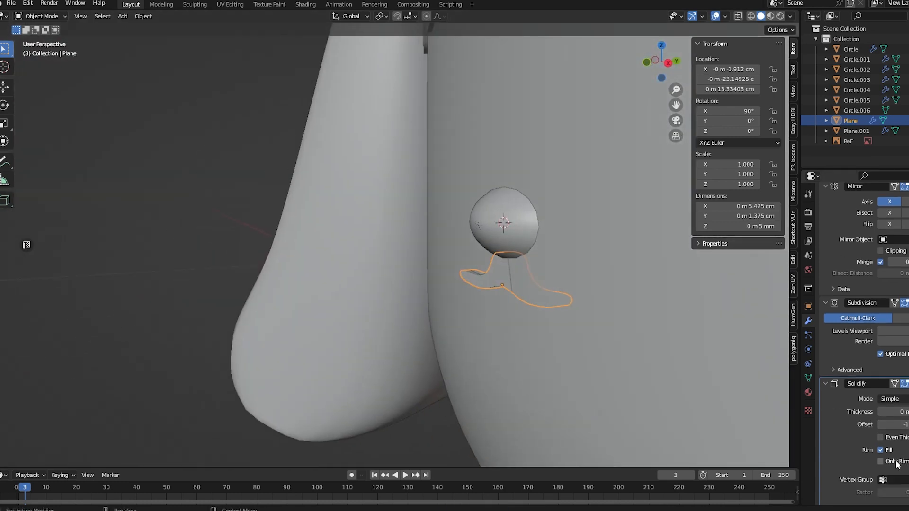
click(880, 438)
middle_drag(333, 303, 424, 300)
right_click(424, 300)
click(372, 250)
middle_drag(370, 262, 303, 294)
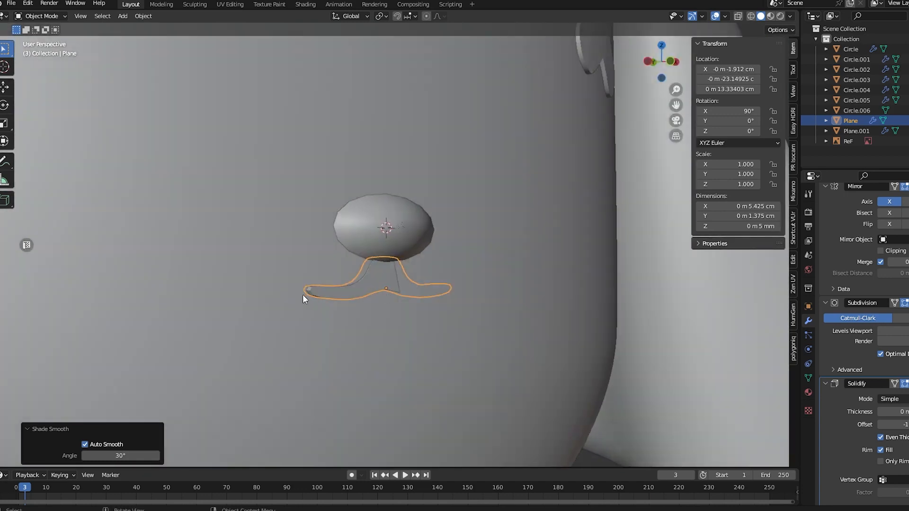
- Add an edge loop close to the outer end of the mouth arm and return to Object Mode
key(Tab)
scroll(303, 294, up, 3)
middle_drag(232, 326, 360, 379)
key(ctrl+r)
click(266, 331)
click(255, 335)
key(Tab)
key(alt+z)
key(alt+z)
middle_drag(454, 380, 376, 383)
scroll(890, 246, up, 3)
- Add a Shrinkwrap modifier to the mouth with the head object Circle as its target
click(889, 210)
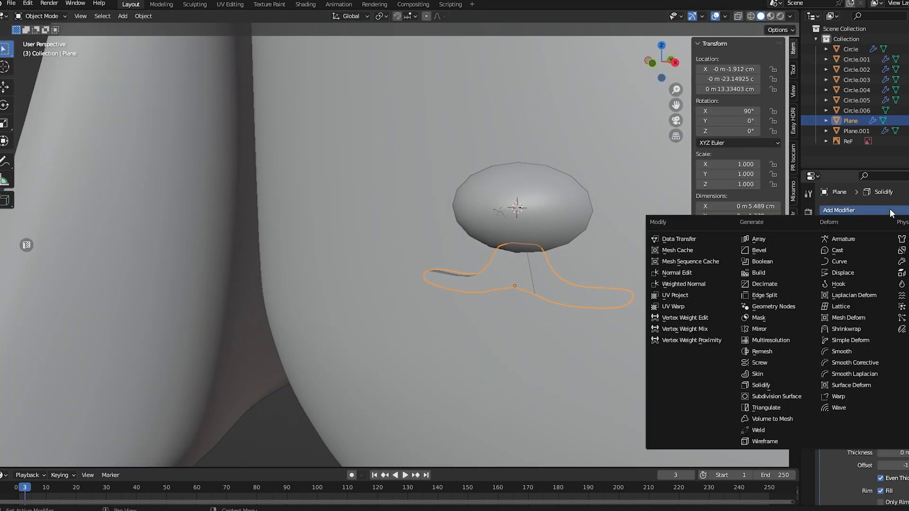
click(846, 329)
scroll(880, 406, down, 5)
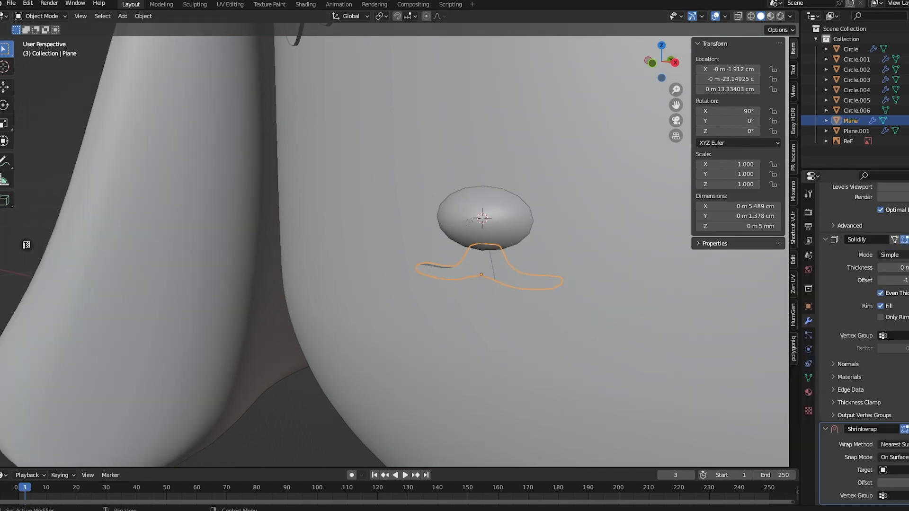
middle_drag(616, 299, 696, 310)
drag(892, 482, 901, 482)
middle_drag(511, 371, 471, 367)
scroll(834, 384, up, 5)
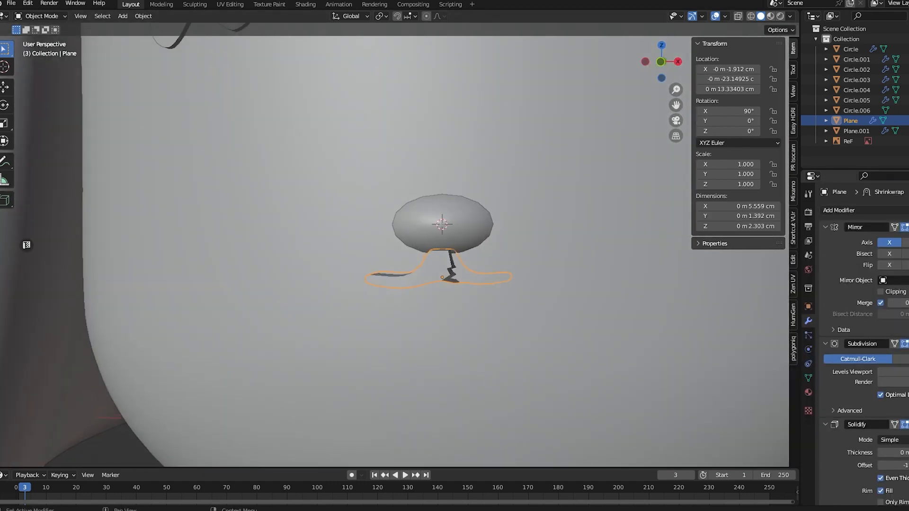
- Reorder the mouth's modifiers so that Shrinkwrap comes first, followed by Mirror and Solidify
middle_drag(473, 303, 502, 302)
drag(907, 425, 907, 187)
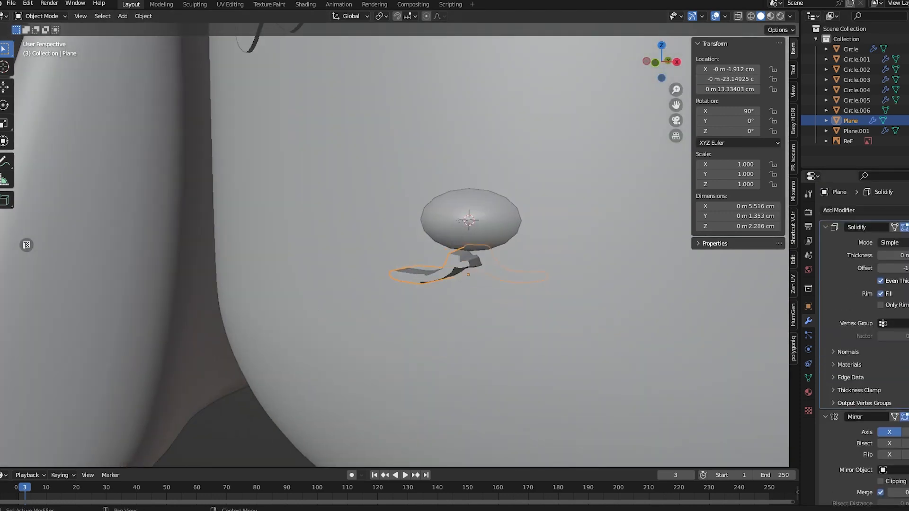
drag(907, 227, 907, 379)
middle_drag(412, 258, 459, 239)
scroll(861, 307, down, 8)
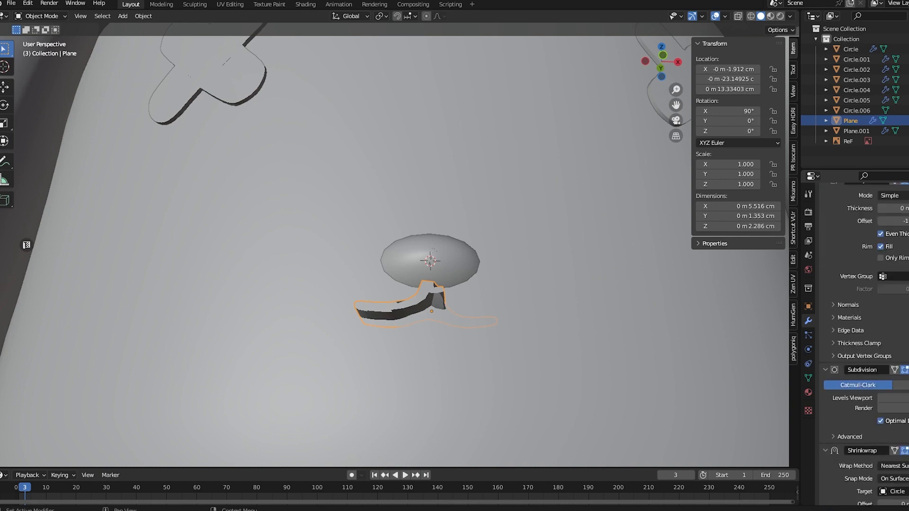
scroll(899, 426, down, 1)
drag(907, 430, 907, 174)
- Reapply Shade Smooth to the mouth, keeping Auto Smooth at 30°
middle_drag(592, 289, 331, 354)
right_click(355, 246)
click(351, 254)
key(g)
key(x)
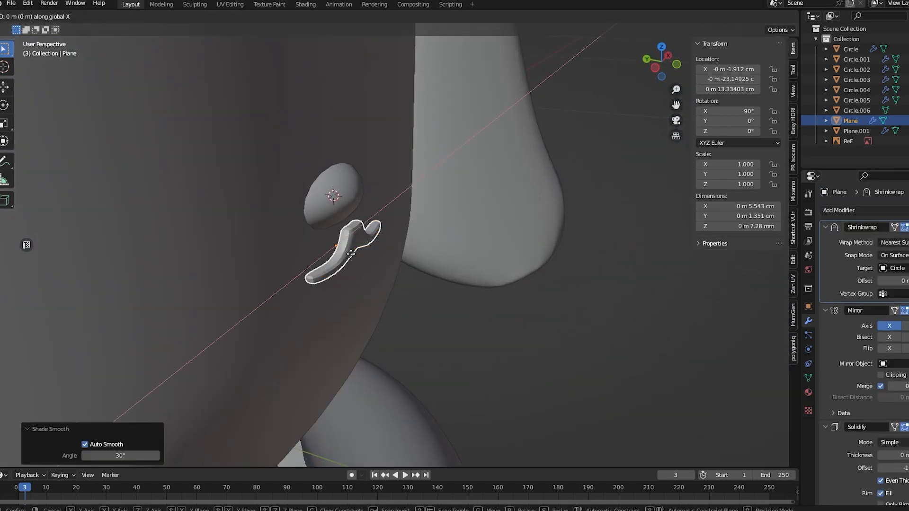
key(y)
right_click(369, 252)
middle_drag(369, 251, 183, 246)
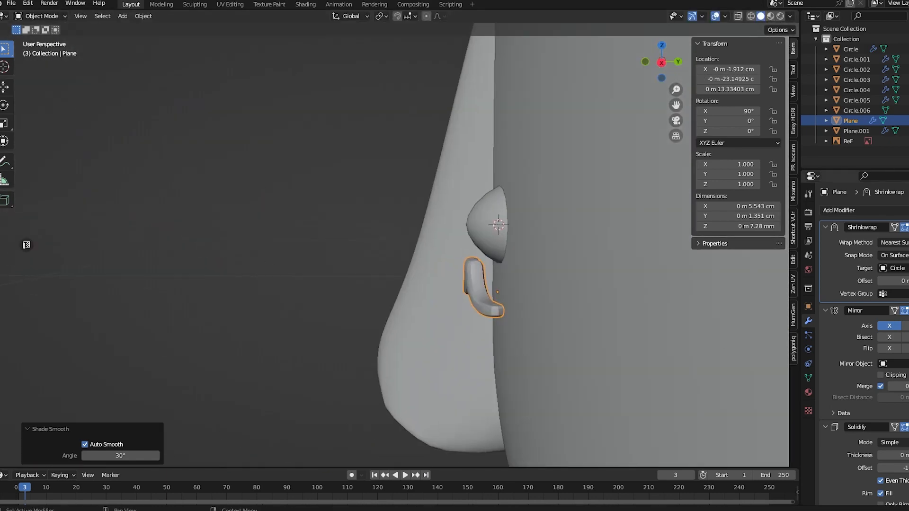
key(ctrl+z)
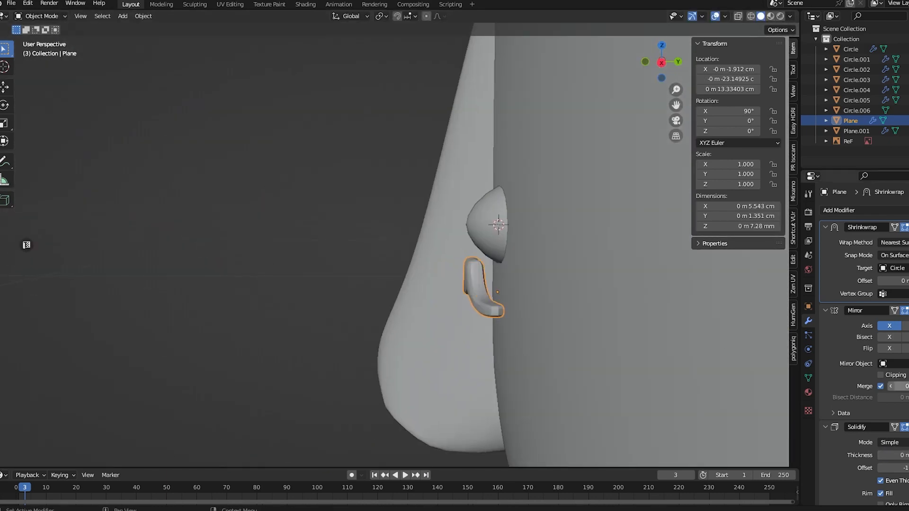
- Adjust the offset of the mouth's Shrinkwrap modifier while checking how it sits on the face
middle_drag(402, 307, 728, 327)
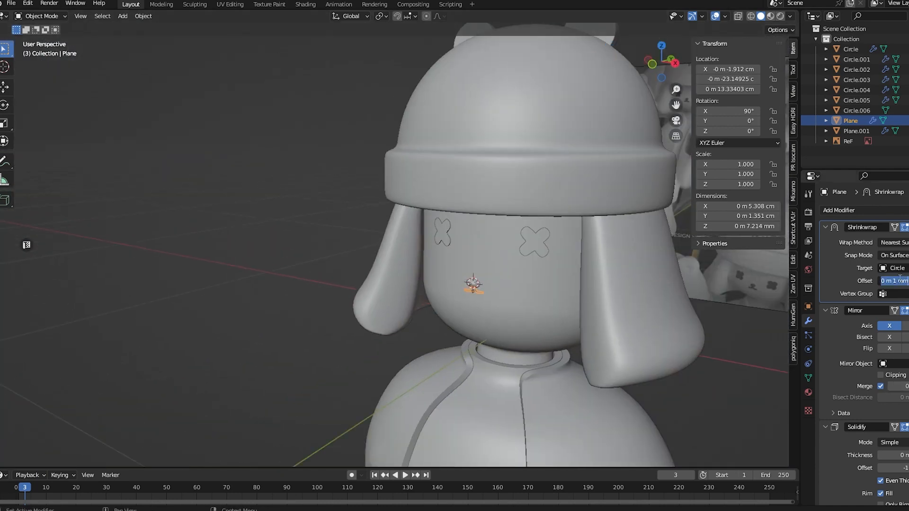
scroll(478, 274, up, 7)
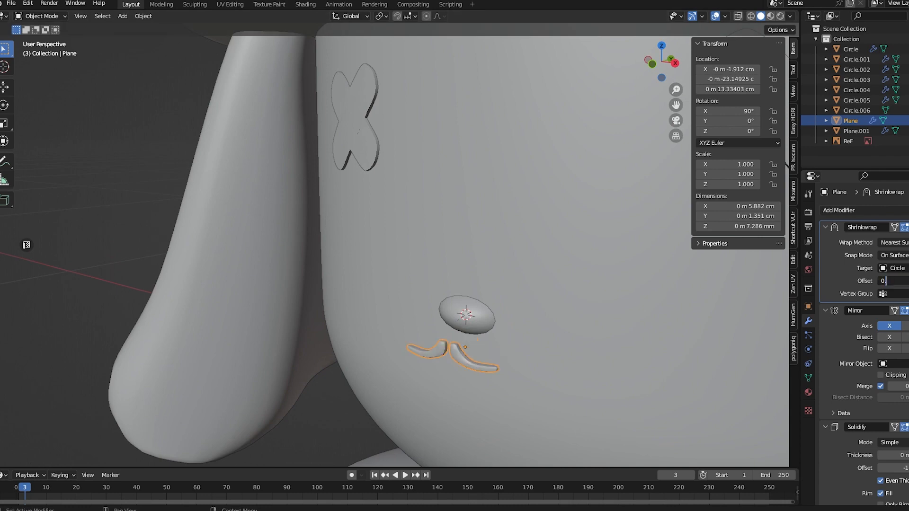
scroll(466, 342, down, 3)
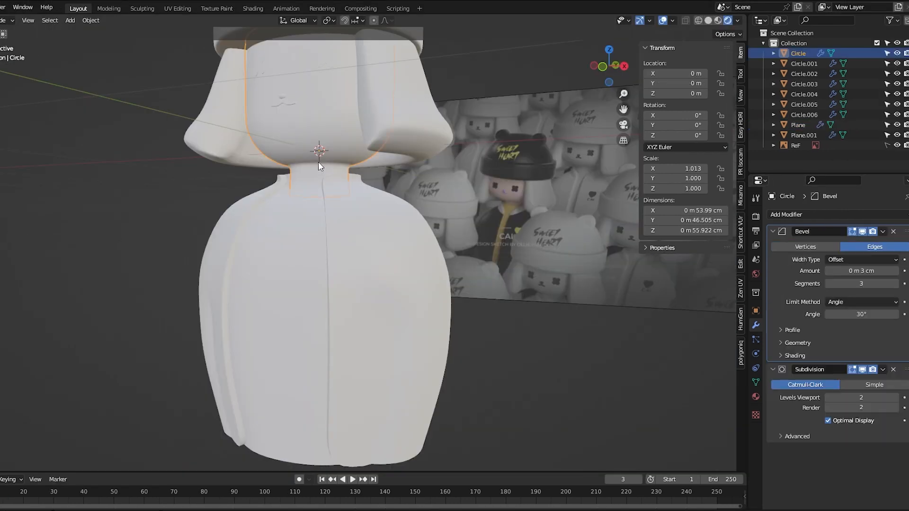
- Create a new material on the head and name it Skin
scroll(412, 239, up, 3)
scroll(411, 239, down, 3)
click(755, 396)
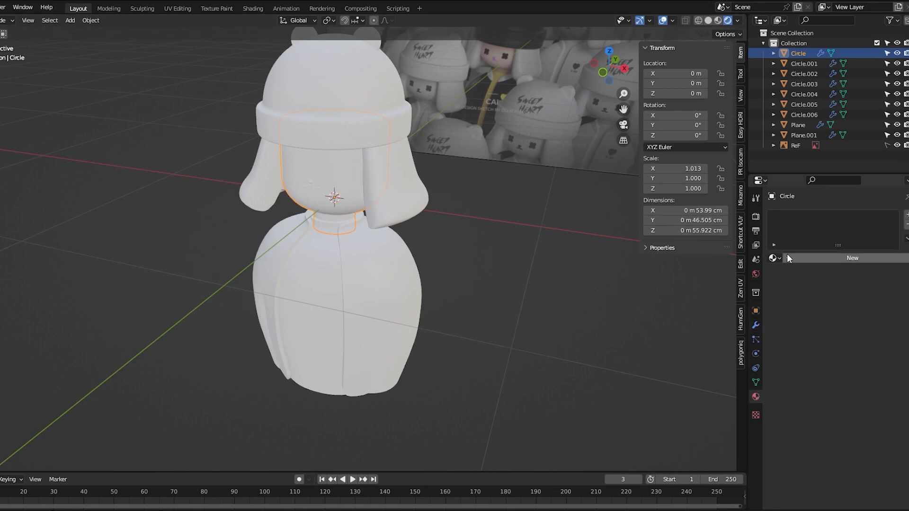
click(821, 258)
double_click(805, 216)
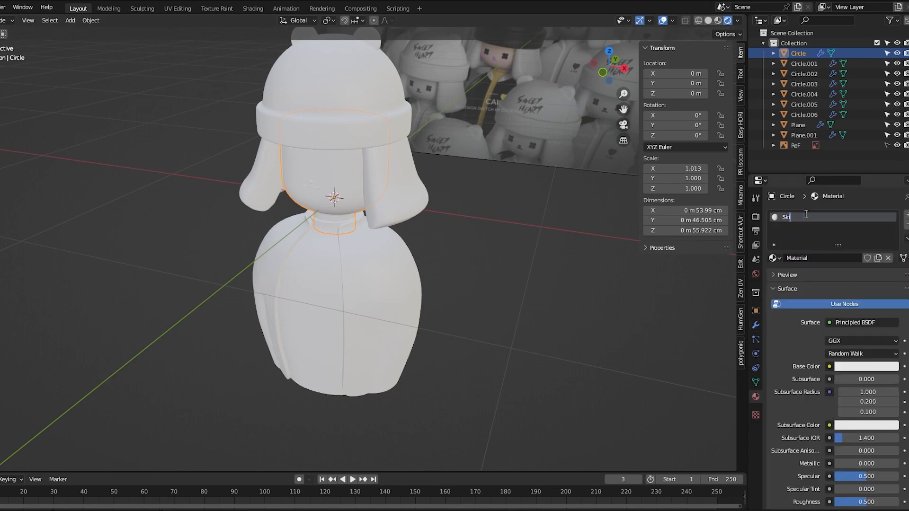
- Create and rename a new material for the inner body piece, Circle.004
middle_drag(652, 292, 295, 268)
click(291, 308)
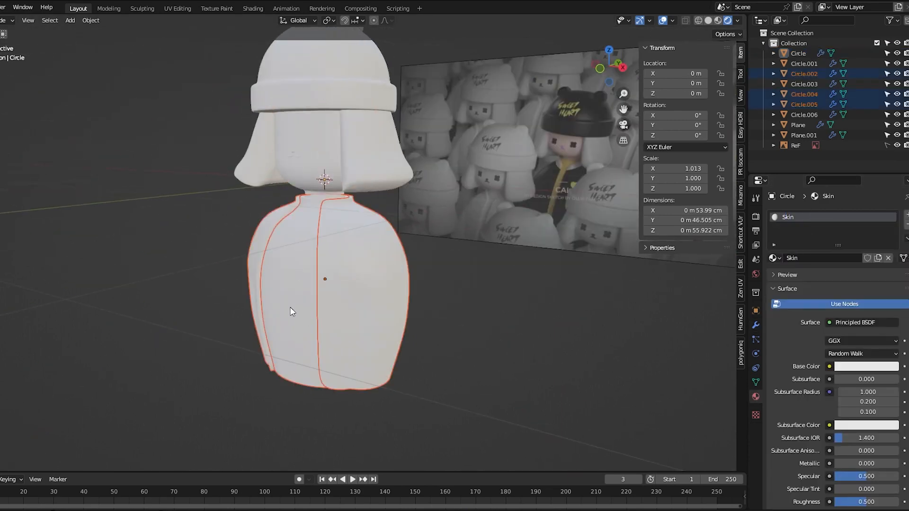
middle_drag(291, 307, 419, 314)
click(803, 259)
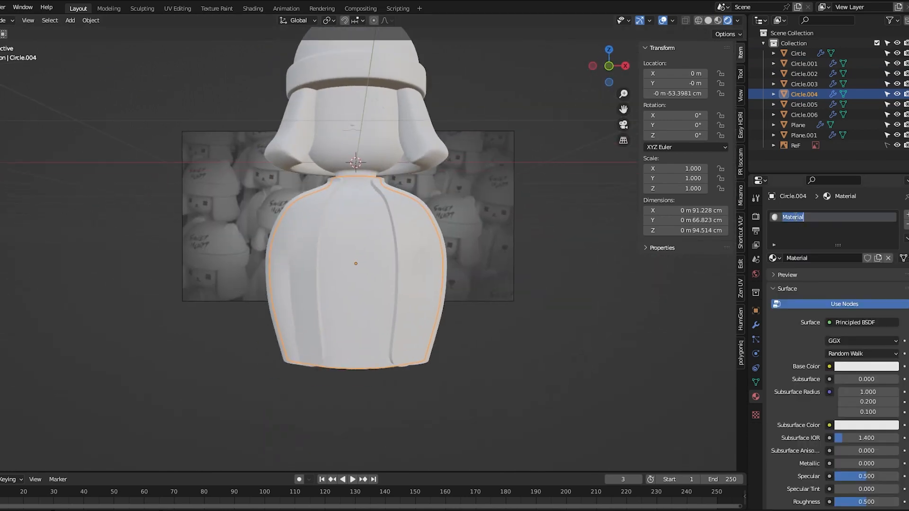
- Create a new material on the outer garment, Circle.005, and name it Jaket
middle_drag(628, 313, 369, 303)
click(339, 307)
click(807, 258)
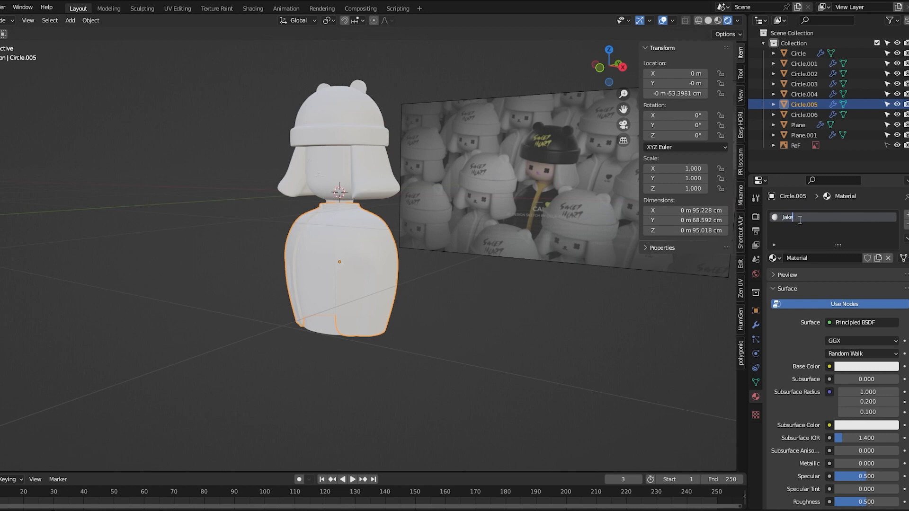
key(Return)
- Create and rename a new material for the nose
middle_drag(327, 251, 338, 243)
scroll(338, 243, up, 7)
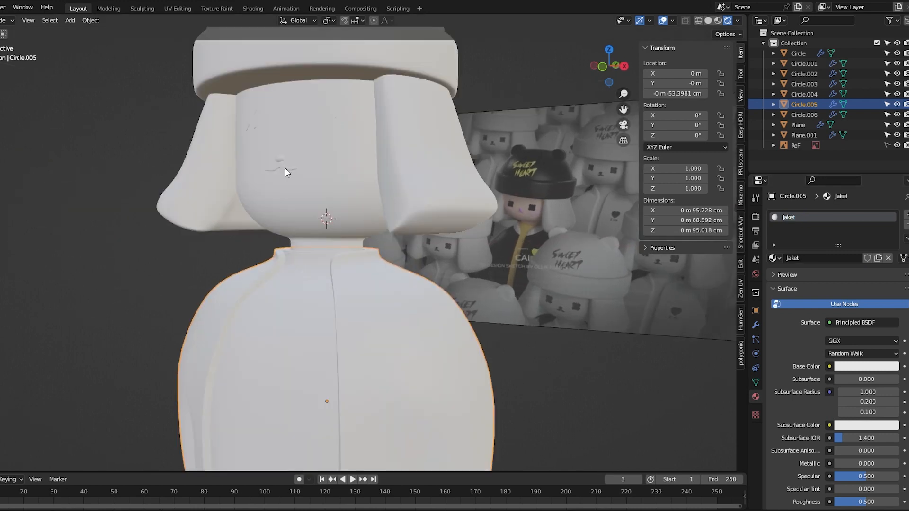
click(263, 134)
click(852, 258)
double_click(810, 216)
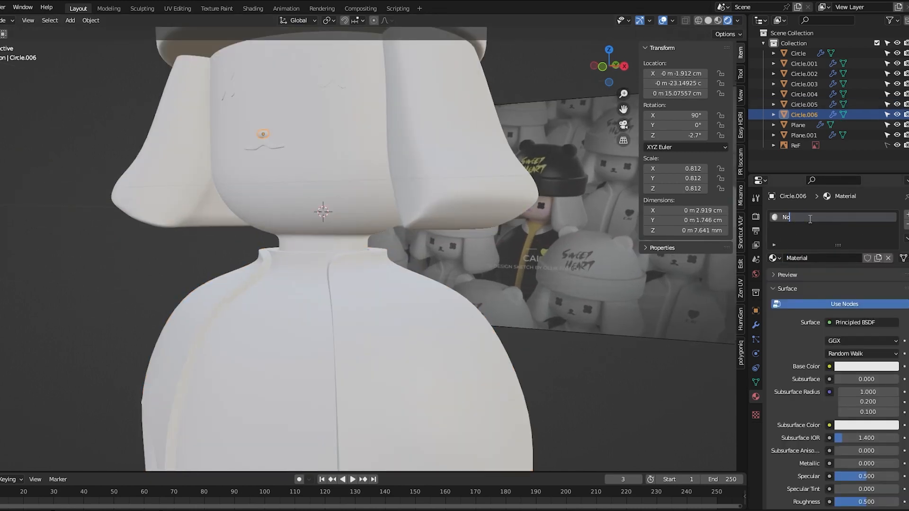
- Assign an existing material to the mouth
click(264, 146)
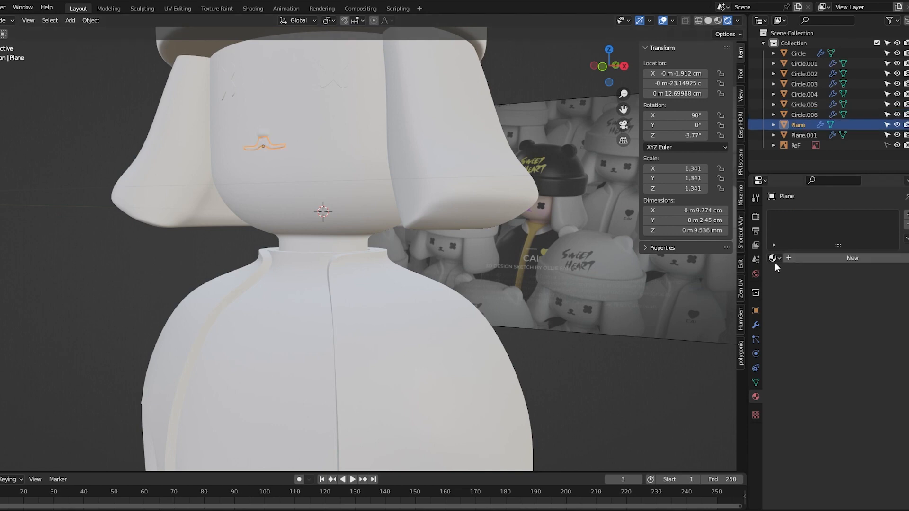
click(774, 259)
click(791, 283)
- Create a new material on the cross-shaped eyes and name it Eyes
scroll(284, 156, down, 3)
mouse_move(284, 156)
middle_down()
mouse_move(320, 181)
mouse_move(298, 161)
middle_up()
click(291, 156)
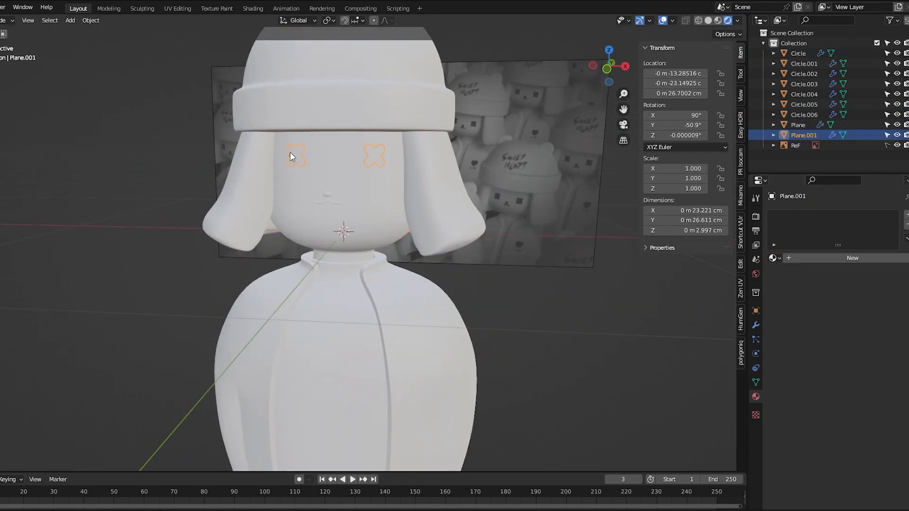
click(852, 258)
double_click(811, 216)
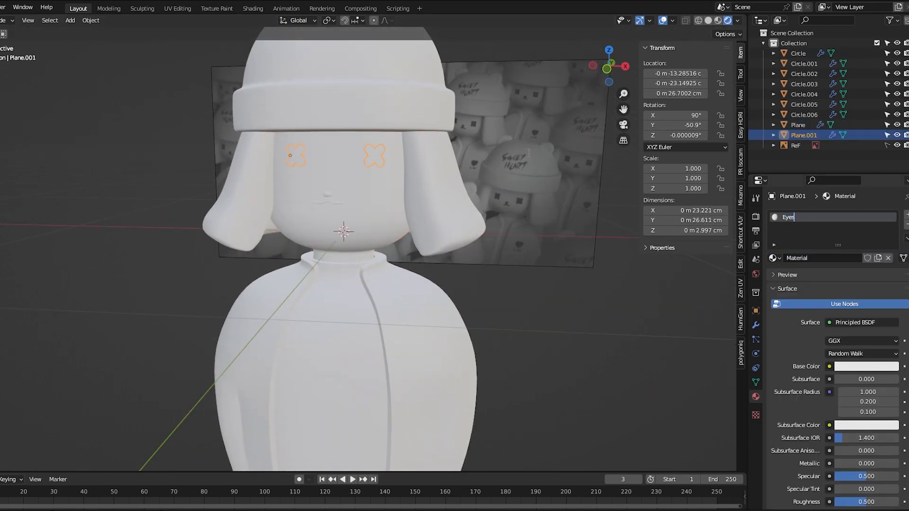
- Create a new material on the bear-eared hat and name it Hat
click(426, 228)
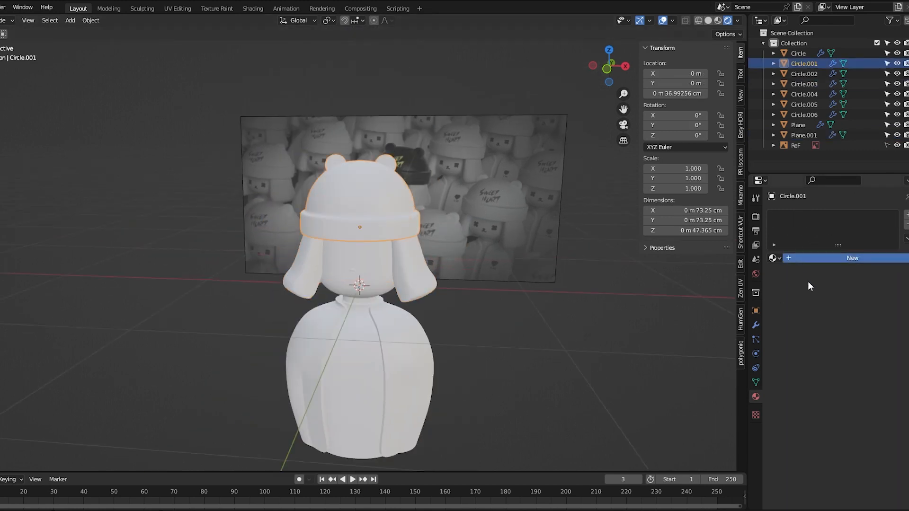
click(809, 258)
double_click(812, 217)
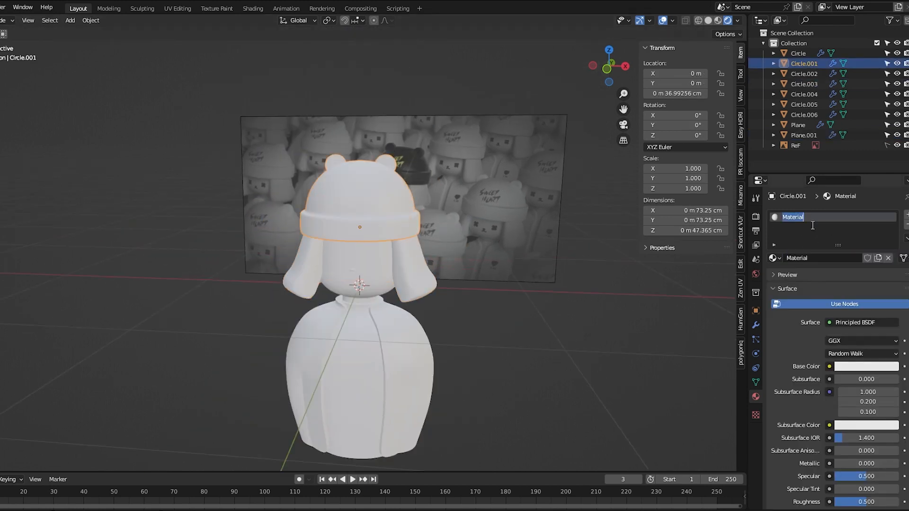
key(Return)
scroll(511, 316, down, 3)
middle_drag(492, 318, 467, 323)
scroll(467, 322, up, 4)
shift+middle_drag(364, 345, 416, 289)
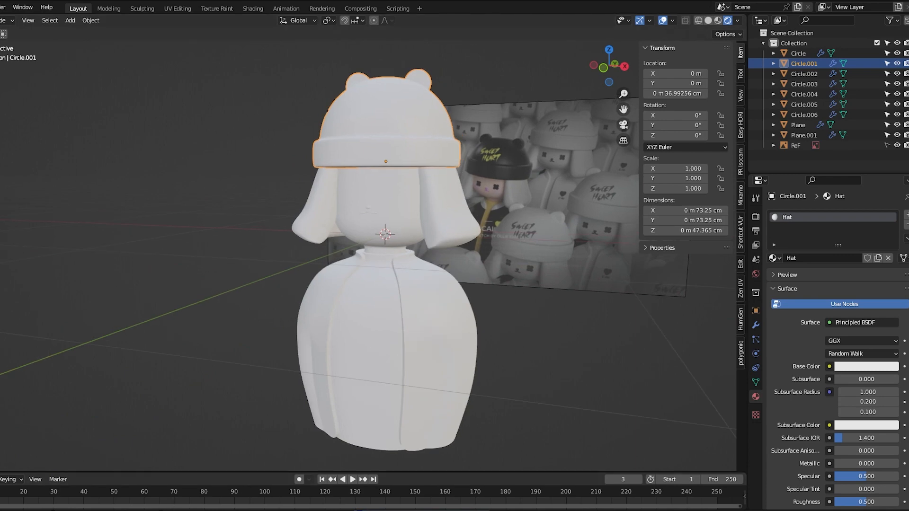
- Switch the scene's render engine to Cycles and its device to GPU Compute
scroll(268, 397, down, 3)
middle_drag(269, 398, 317, 417)
scroll(316, 416, down, 2)
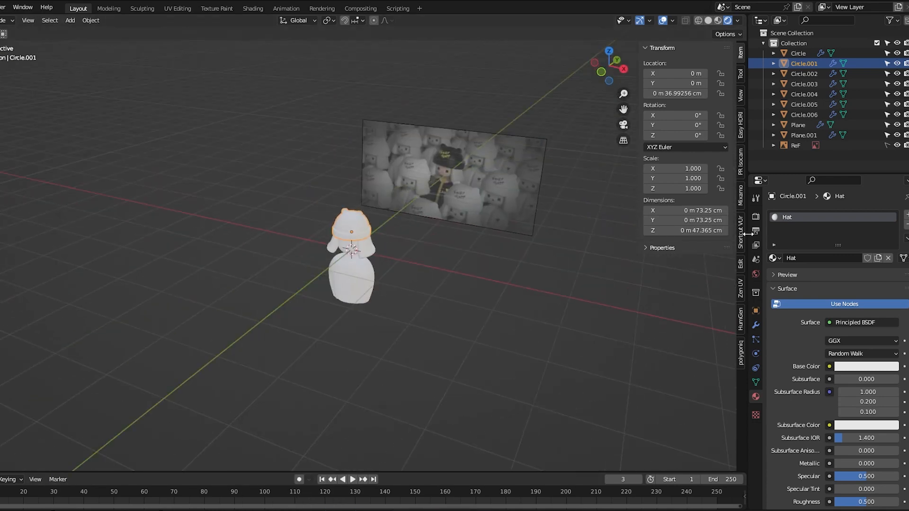
click(755, 216)
click(835, 216)
click(834, 248)
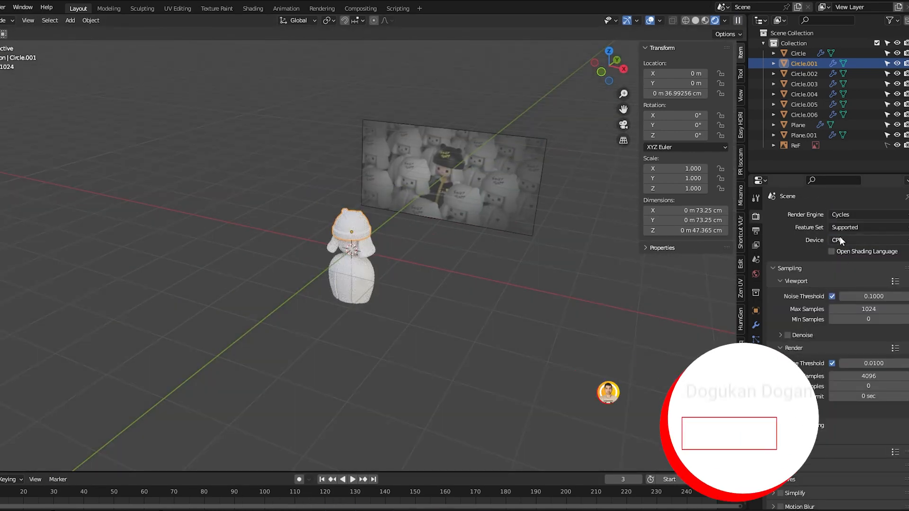
click(840, 239)
click(838, 262)
- Set Cycles max samples to 150 for the viewport and 250 for rendering, and enable render denoising with OptiX
scroll(318, 294, up, 8)
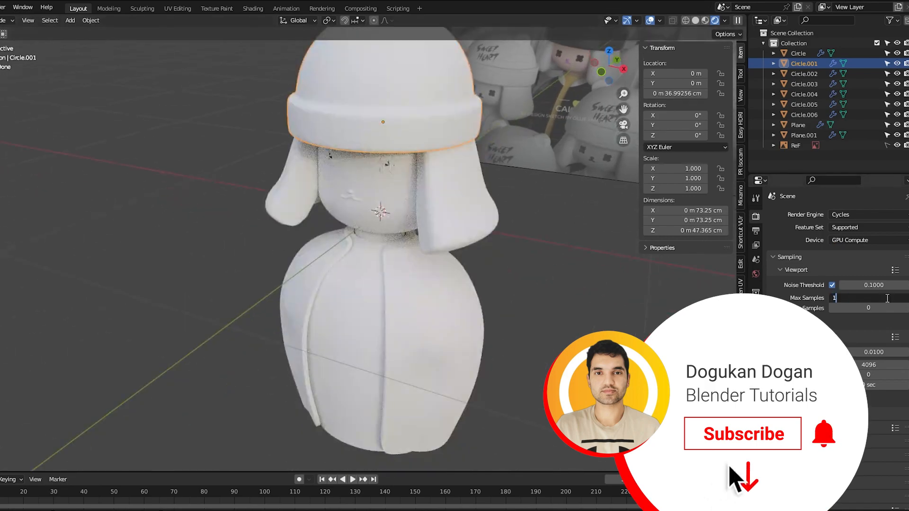
scroll(359, 255, down, 1)
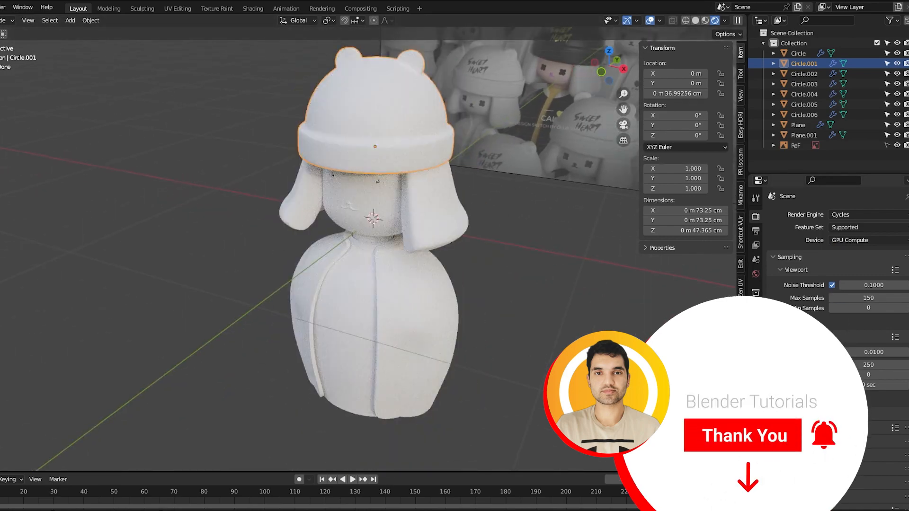
click(787, 401)
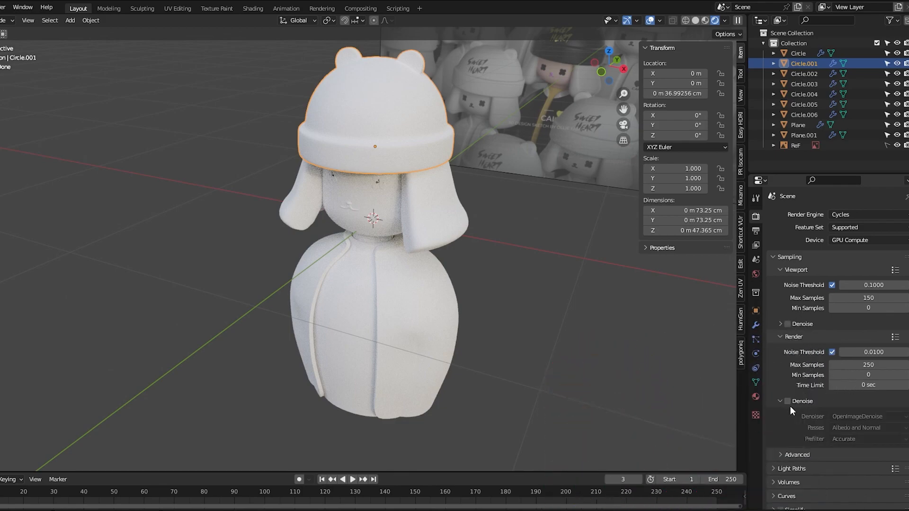
click(849, 417)
click(845, 425)
scroll(398, 386, up, 3)
scroll(325, 358, down, 3)
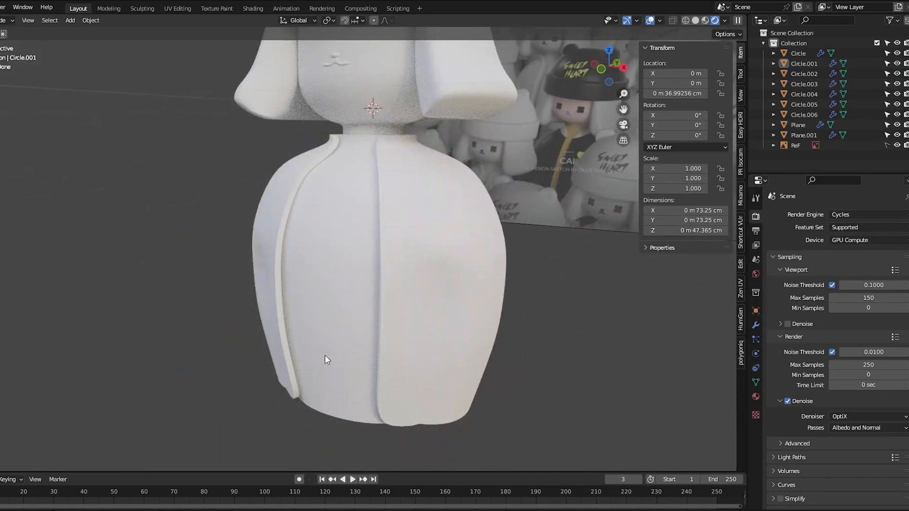
- Darken the jacket material's base color to black
click(373, 359)
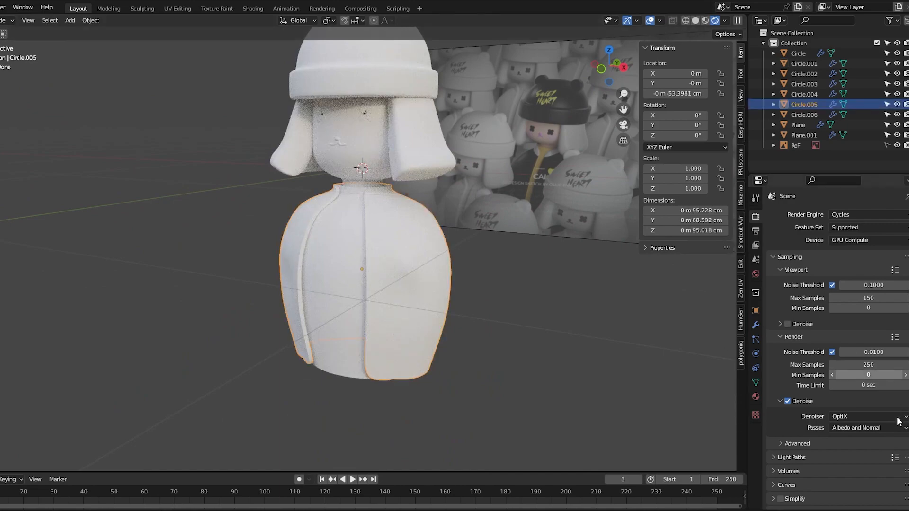
click(756, 397)
click(864, 348)
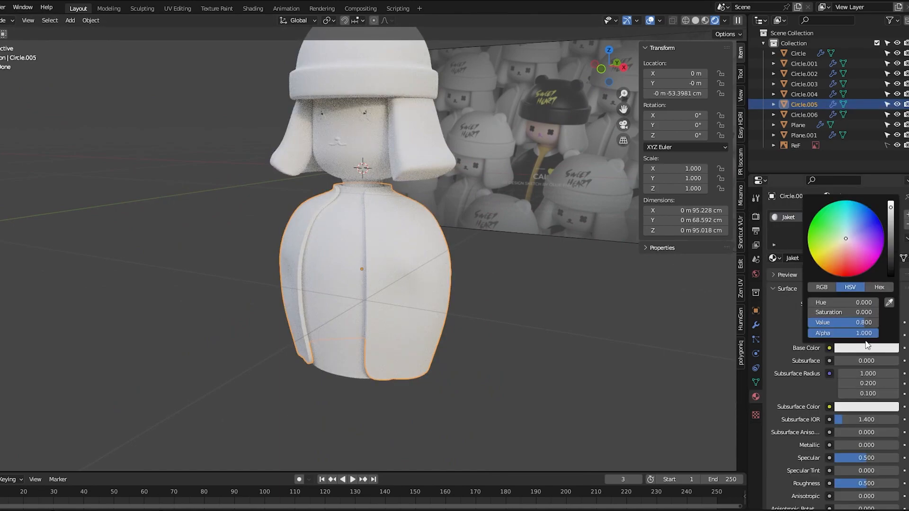
drag(887, 266, 888, 274)
- Set the shirt material's base color to a golden yellow with hue 0.082 and saturation 0.961
click(587, 390)
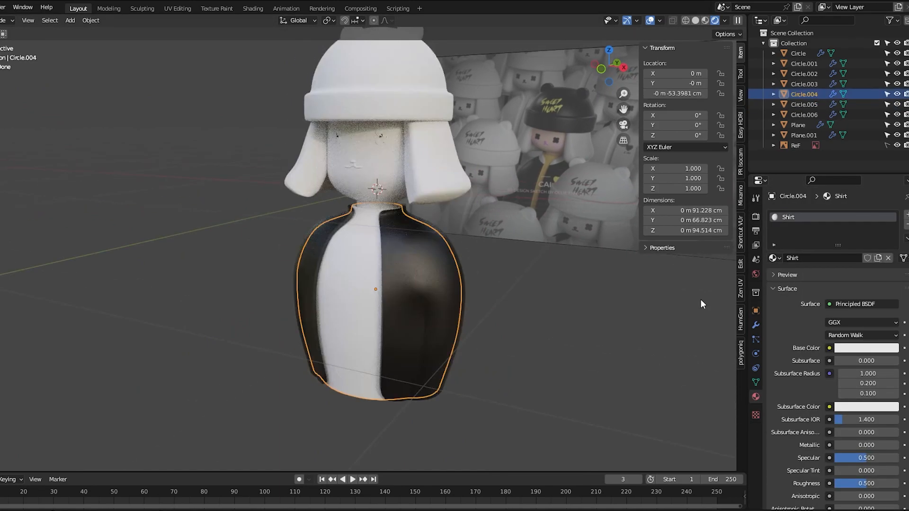
click(866, 348)
click(832, 239)
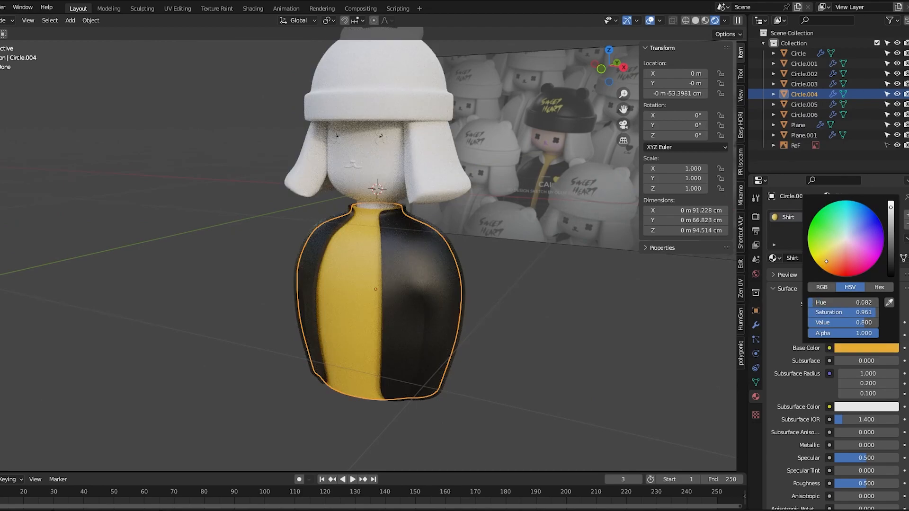
- Give the head's Skin material a light peach-pink base color
middle_drag(369, 271, 396, 259)
drag(841, 245, 843, 248)
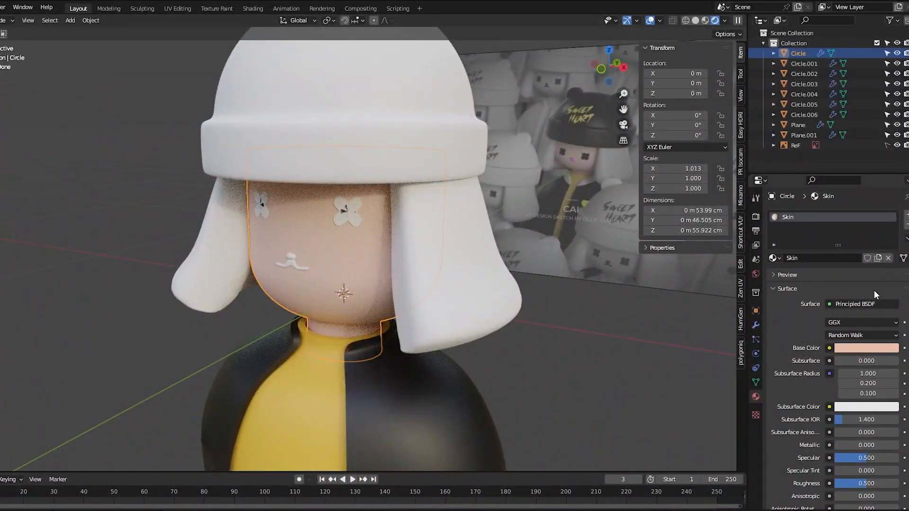
click(866, 348)
click(844, 245)
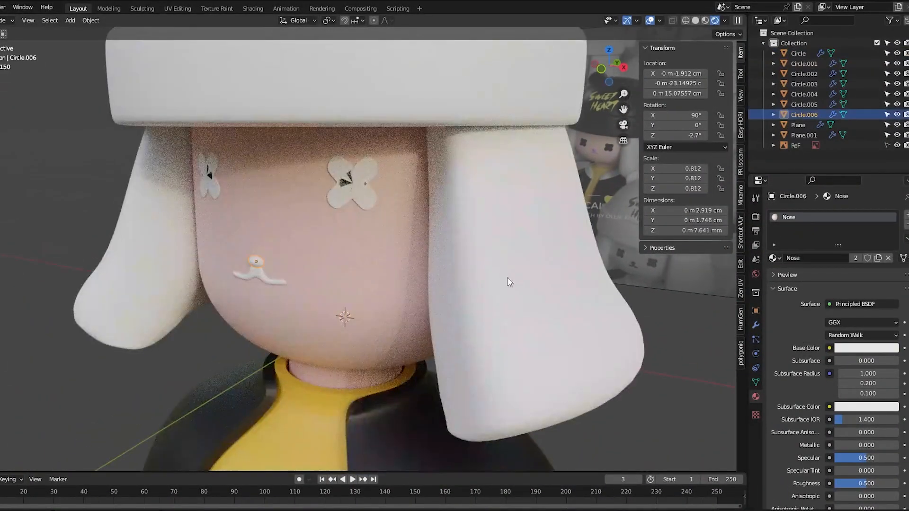
- Set the Nose material's base color to pink and the Eyes material's base color to black
click(772, 258)
click(856, 347)
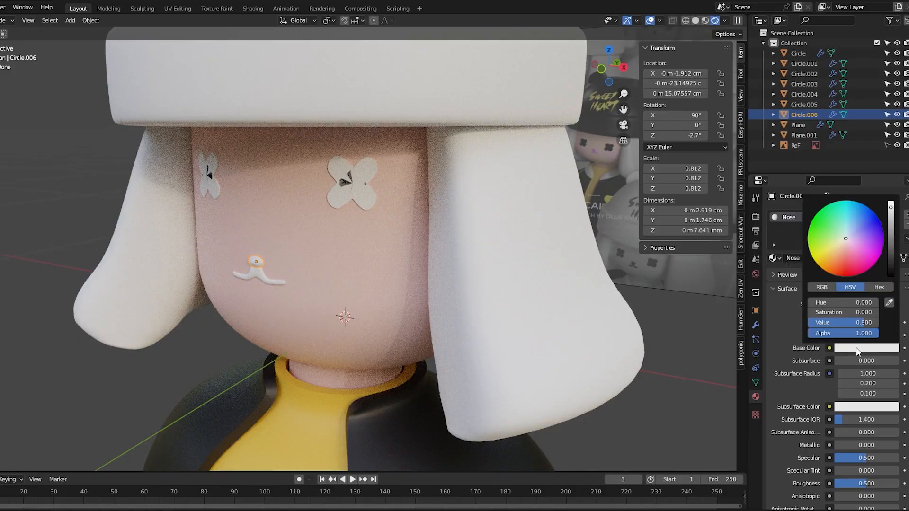
click(854, 245)
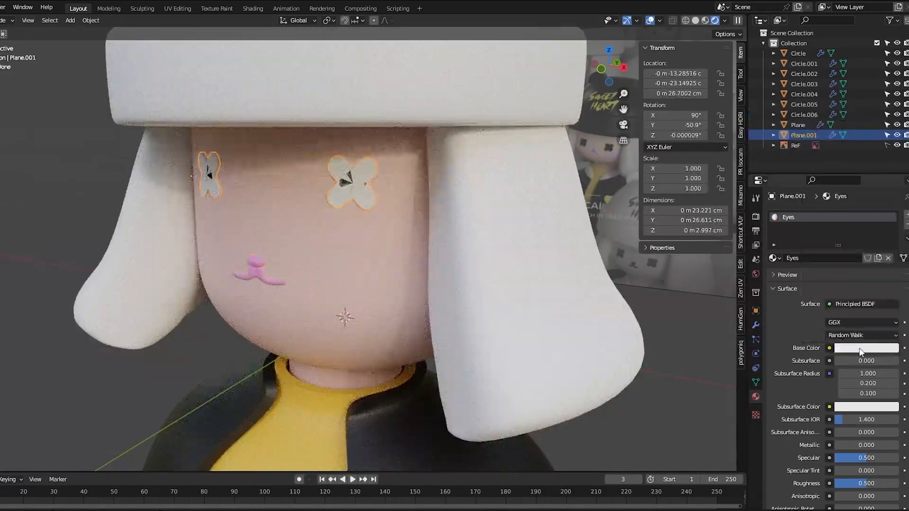
click(866, 348)
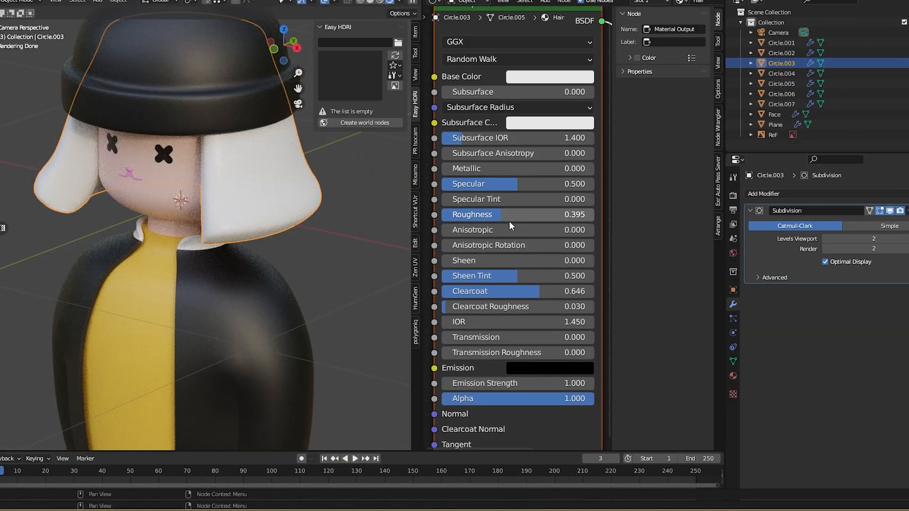
- Set the hair's roughness to 0.395, and the hat's clearcoat to 0.186 and roughness to 0.314
drag(516, 214, 501, 214)
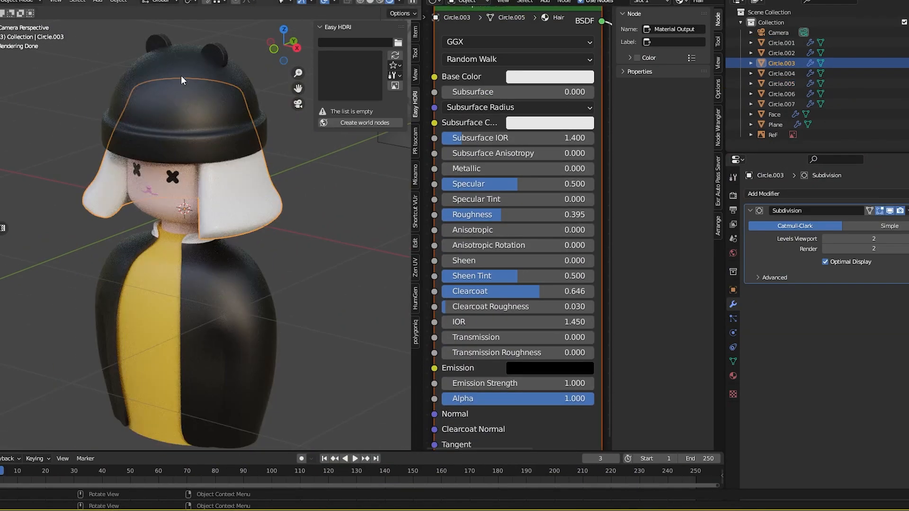
click(181, 75)
drag(455, 291, 469, 291)
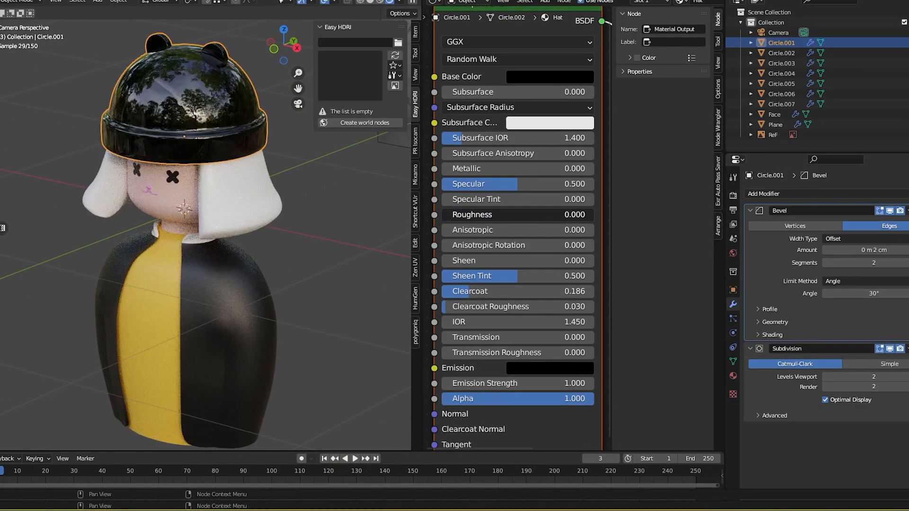
drag(443, 214, 492, 218)
- Move the edge loop along the top of the hat's brim along Z, and save the file
key(Tab)
click(199, 140)
scroll(192, 141, up, 4)
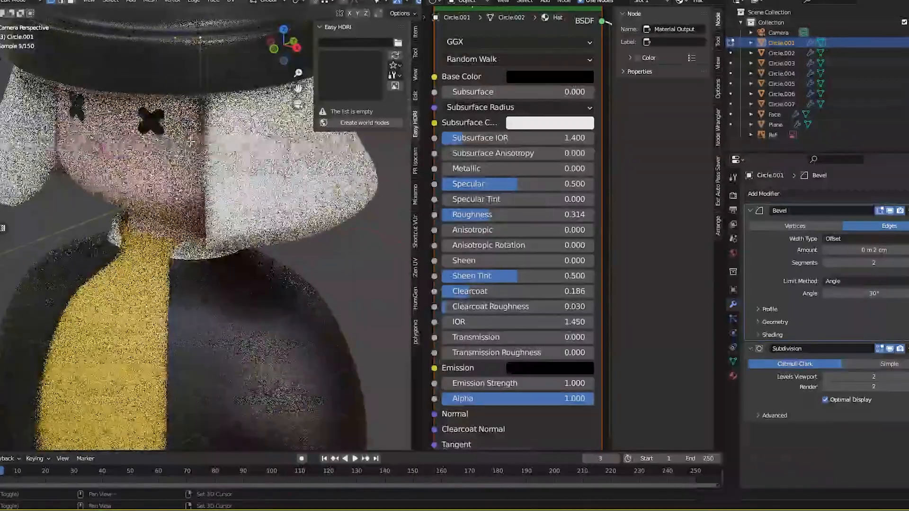
scroll(190, 141, down, 4)
alt+click(265, 215)
key(g)
key(z)
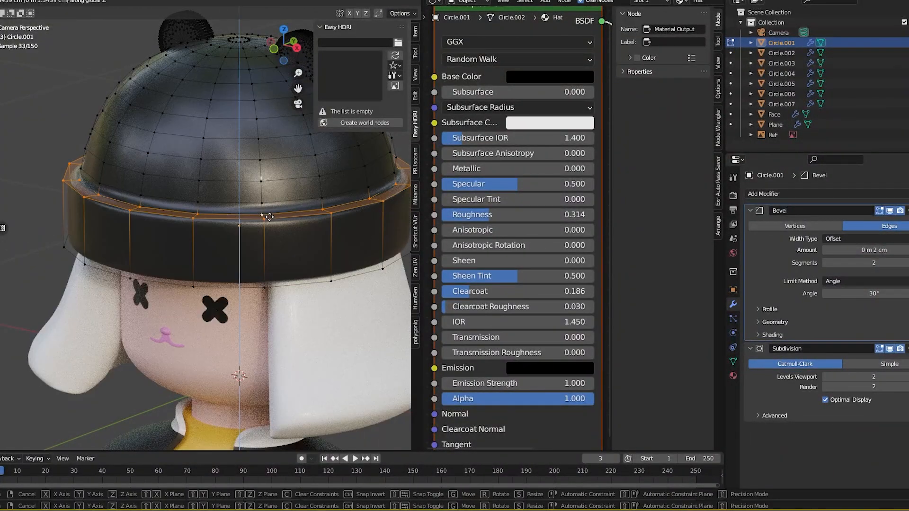
click(269, 216)
key(Tab)
scroll(341, 260, down, 6)
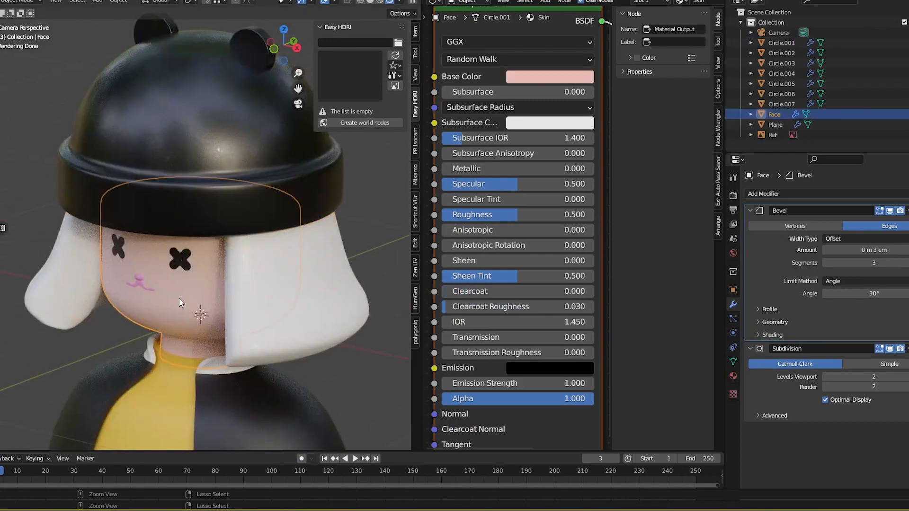
key(ctrl+s)
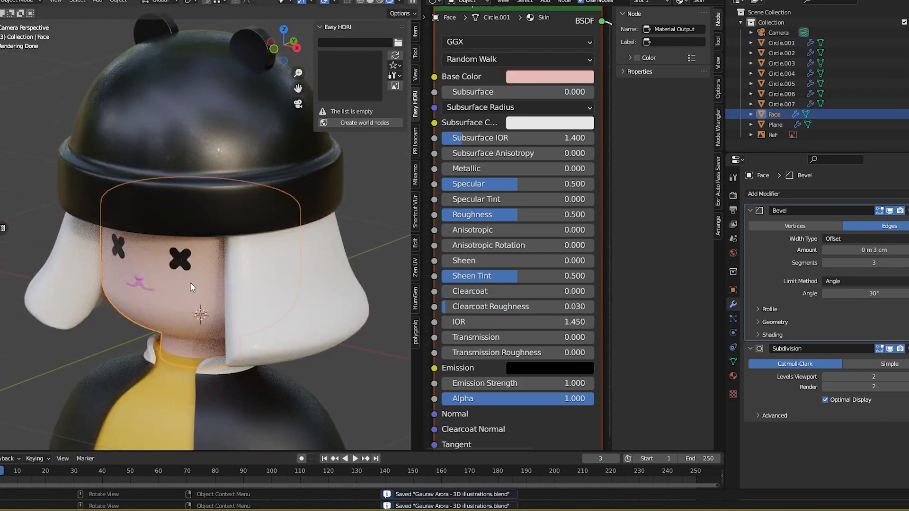
- Examine the shader settings of the hair and face materials
scroll(201, 289, down, 3)
click(253, 284)
scroll(500, 297, down, 10)
middle_drag(501, 297, 532, 311)
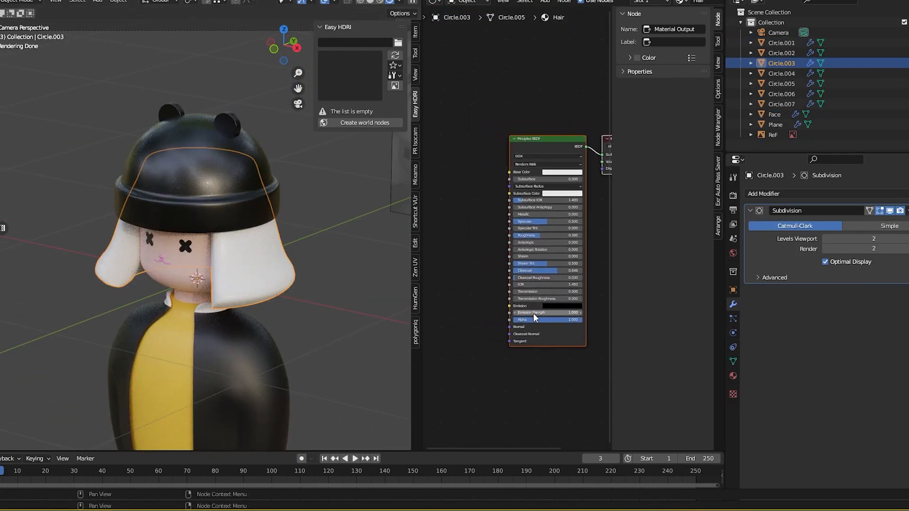
scroll(590, 166, up, 9)
middle_drag(590, 166, 596, 226)
click(174, 261)
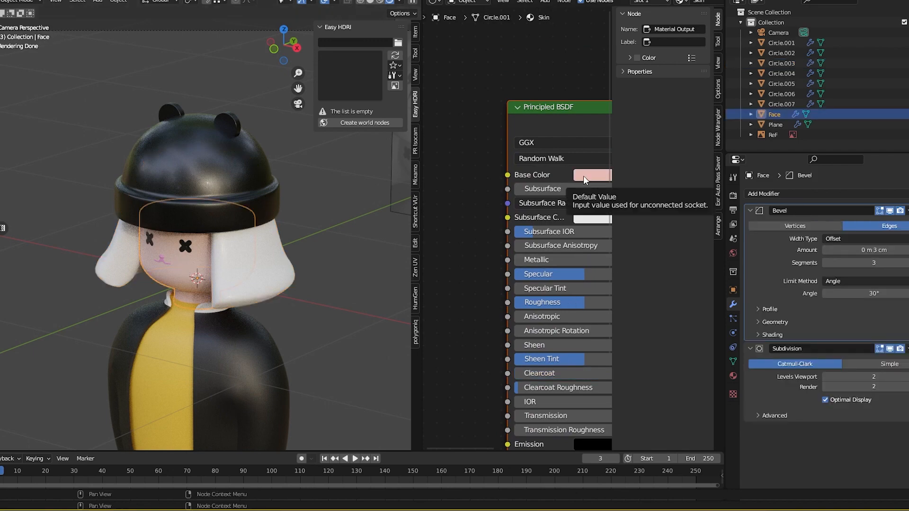
- Select the jacket and set its Hair material's roughness to 0.150 and clearcoat to 0.709
middle_drag(197, 315, 192, 280)
click(192, 280)
scroll(192, 265, down, 4)
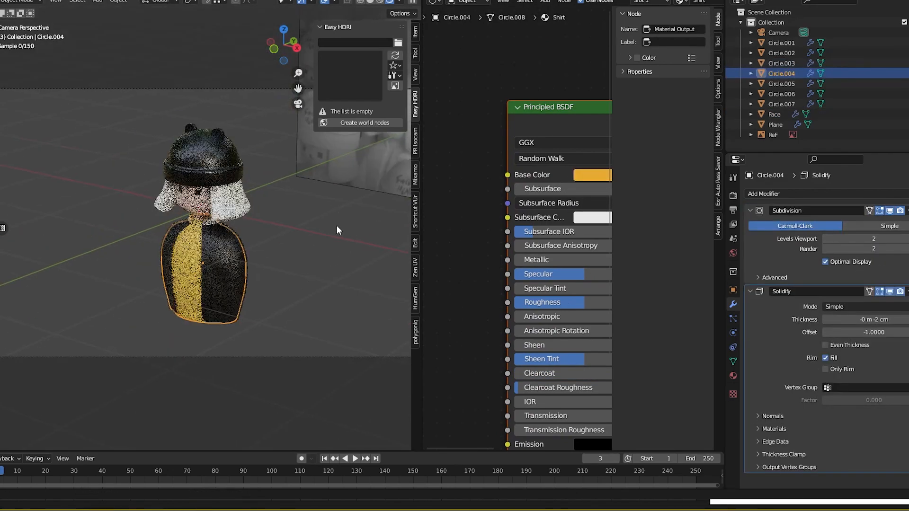
scroll(190, 241, up, 4)
click(289, 270)
middle_drag(578, 303, 533, 224)
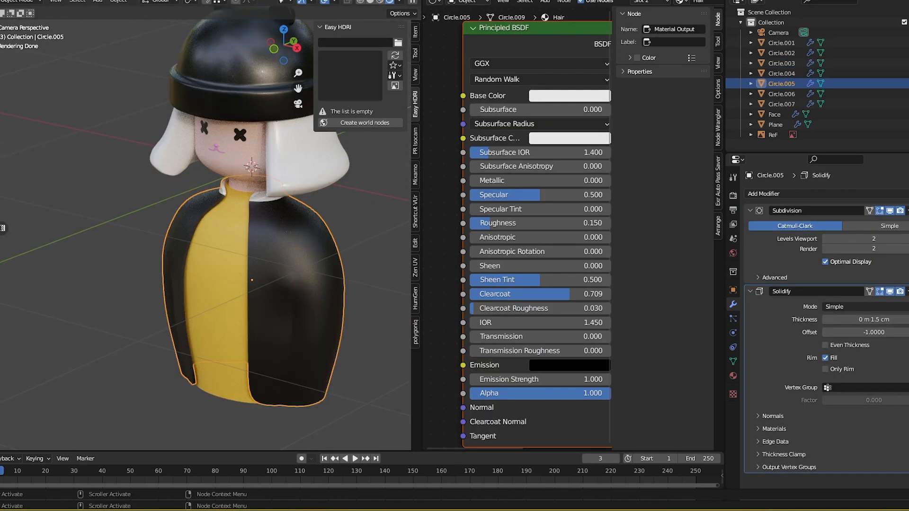
- Apply the Solidify modifier on the jacket in Object Mode, keeping the Subdivision modifier
scroll(246, 218, up, 3)
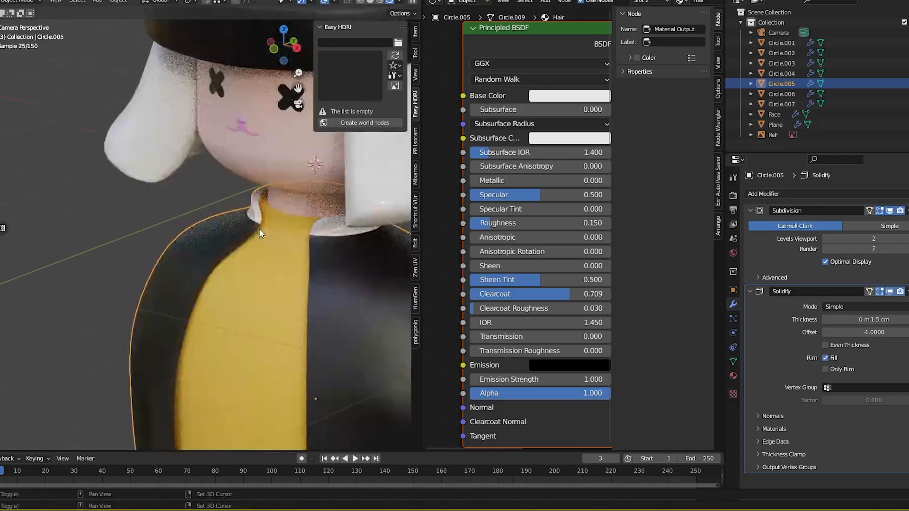
key(Tab)
scroll(225, 273, up, 6)
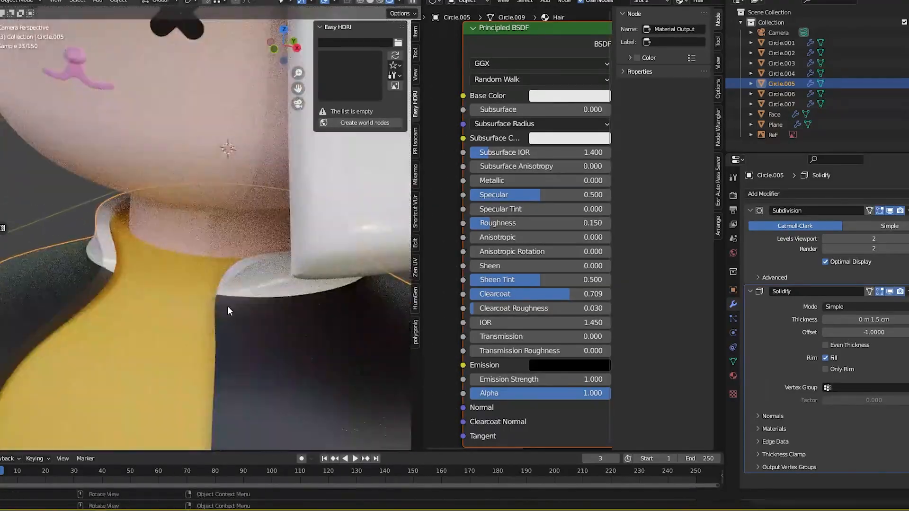
key(Tab)
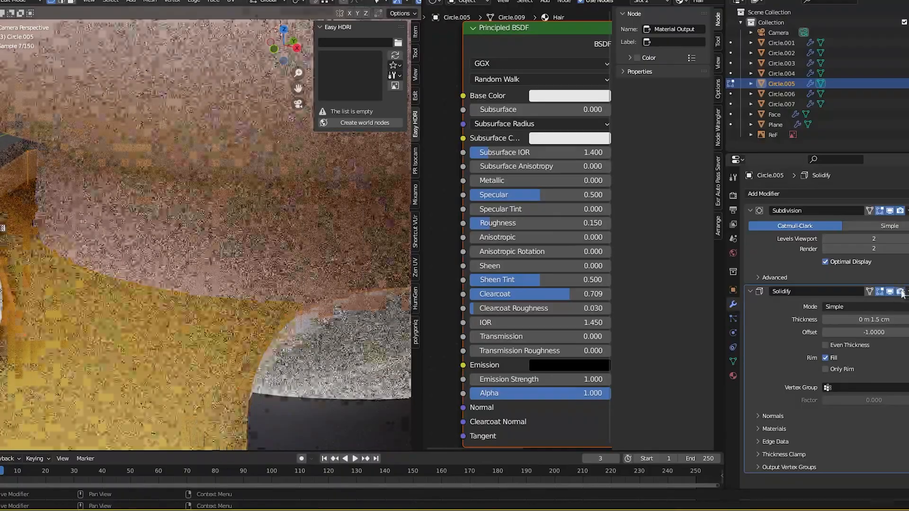
click(906, 292)
key(Tab)
key(Tab)
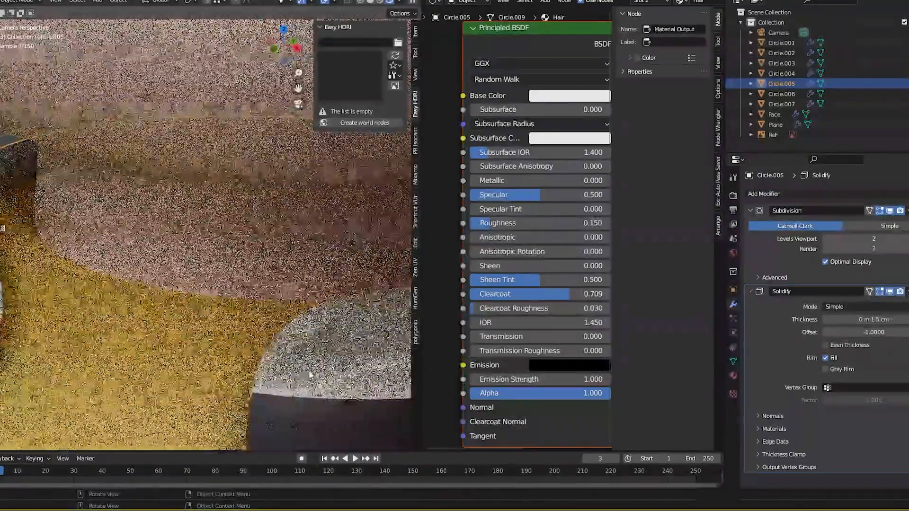
click(906, 292)
click(873, 303)
scroll(179, 415, down, 4)
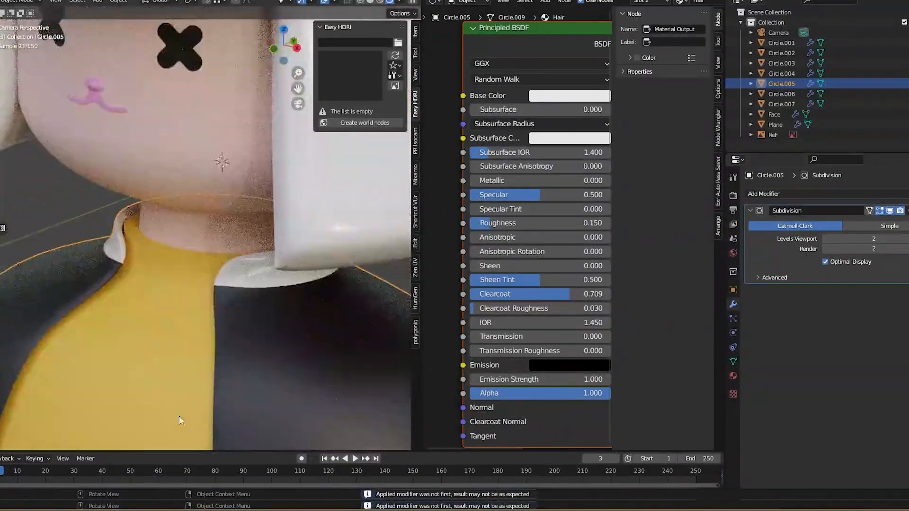
- In Edit Mode, move the vertices at one end of the jacket's white collar to widen the flap over the yellow shirt
middle_drag(179, 415, 182, 360)
scroll(184, 293, up, 8)
middle_drag(189, 256, 300, 233)
key(Tab)
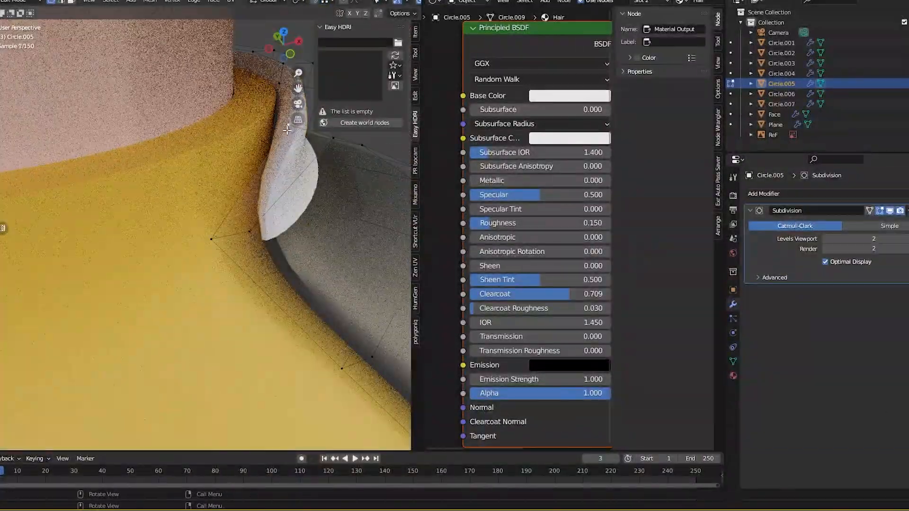
click(255, 231)
key(g)
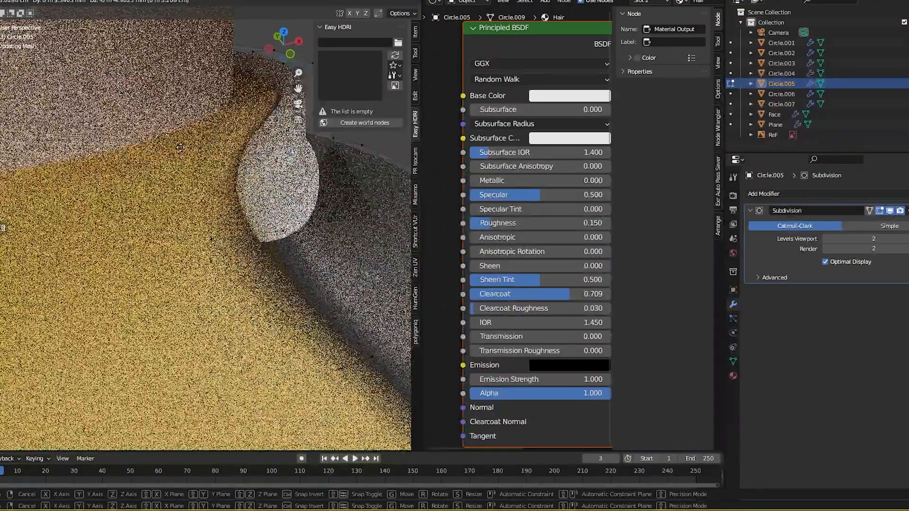
click(264, 172)
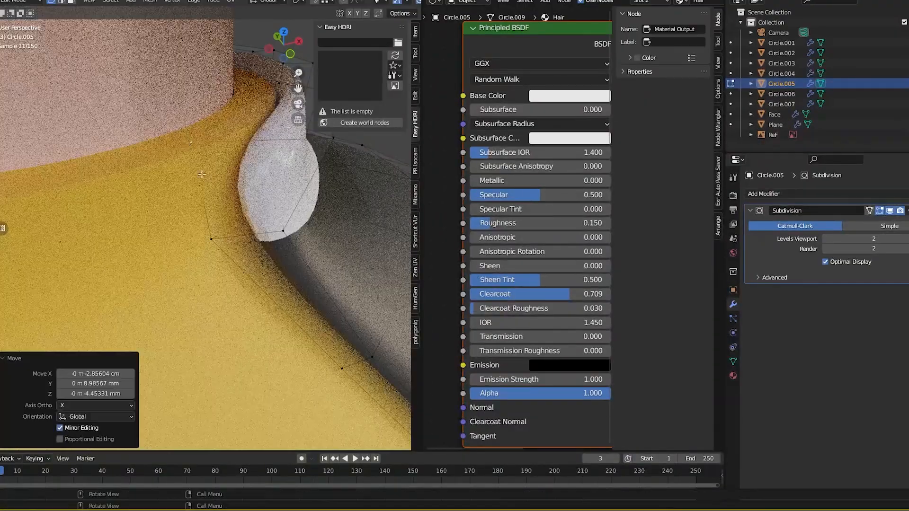
key(g)
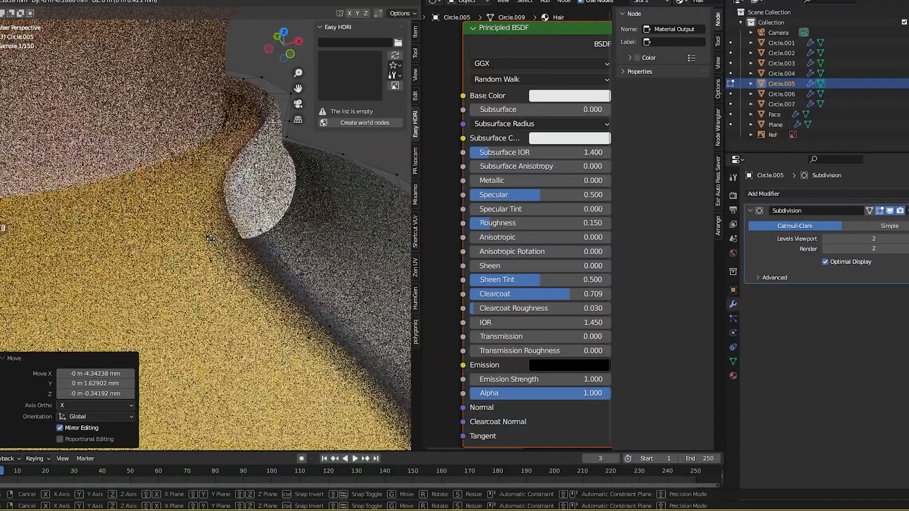
click(262, 234)
- Reshape the collar flap on the opposite side of the neck by moving its corner vertices over the shirt
middle_drag(262, 233, 156, 227)
key(g)
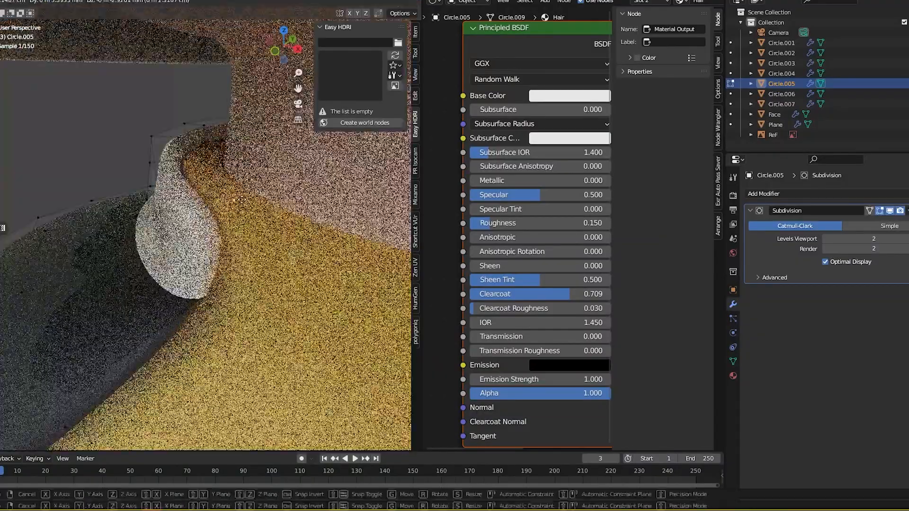
click(149, 196)
click(226, 217)
key(g)
click(208, 222)
scroll(203, 227, down, 5)
scroll(203, 227, down, 5)
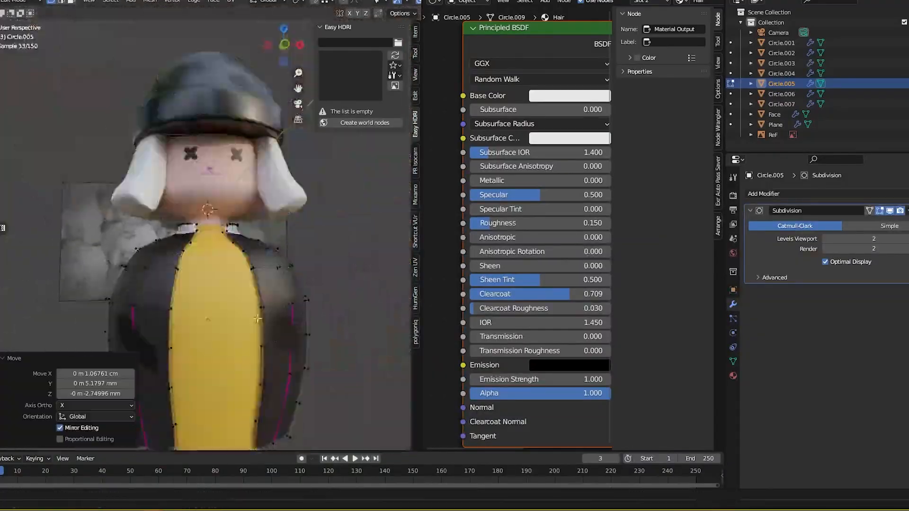
- Add a Bevel modifier to the jacket, place it above Subdivision, and set its amount to 0.01 m in Object Mode
click(763, 194)
click(736, 233)
middle_drag(331, 284, 354, 294)
drag(908, 292, 899, 222)
middle_drag(351, 294, 298, 305)
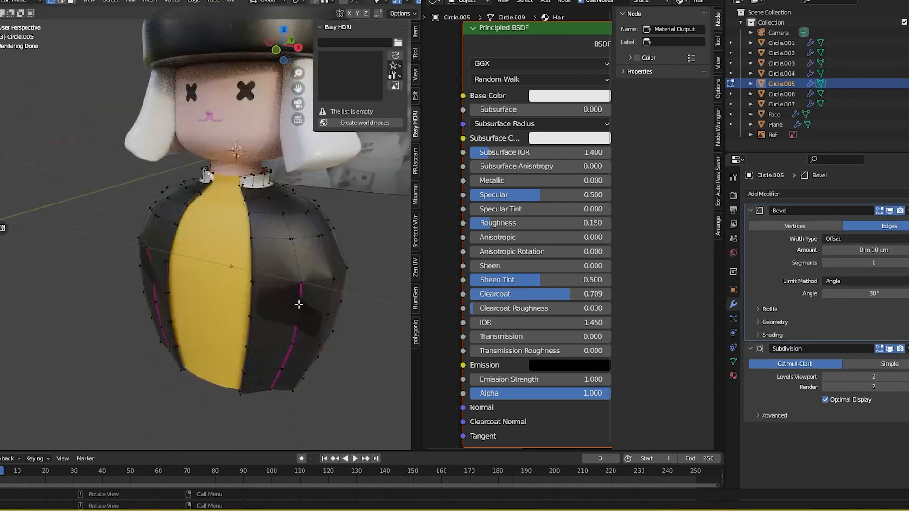
key(Tab)
middle_drag(379, 326, 246, 336)
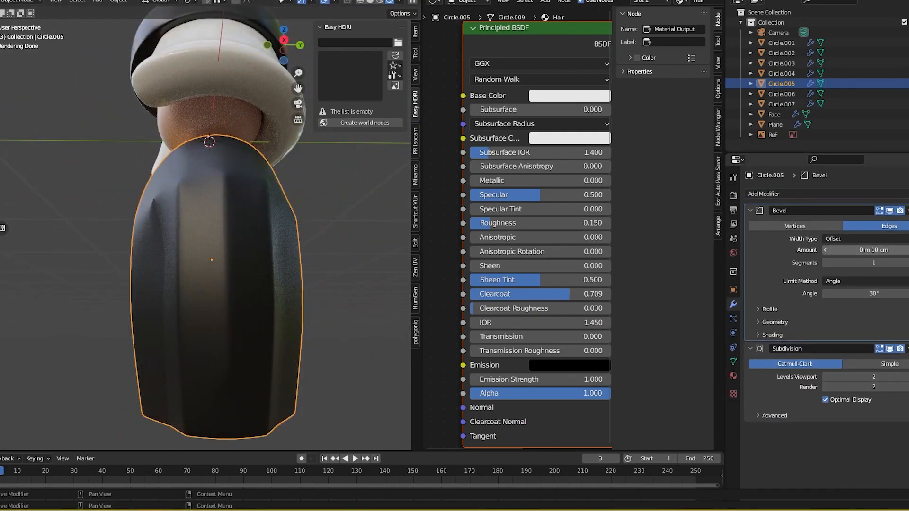
drag(875, 250, 851, 250)
click(879, 251)
text(0.01)
key(Return)
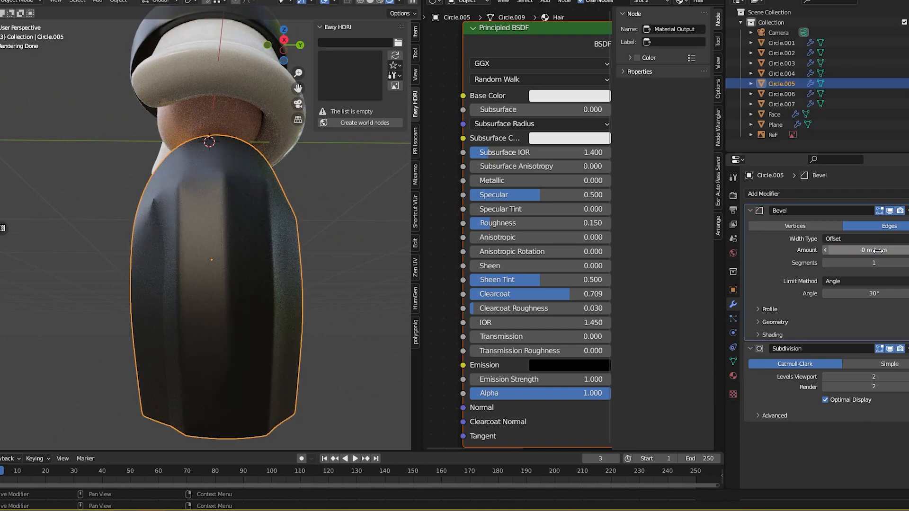
- Set the jacket's Bevel segments to 3, check the shape, and remove the Bevel modifier
middle_drag(303, 284, 357, 286)
click(907, 262)
click(907, 263)
scroll(517, 231, down, 3)
middle_drag(303, 297, 382, 306)
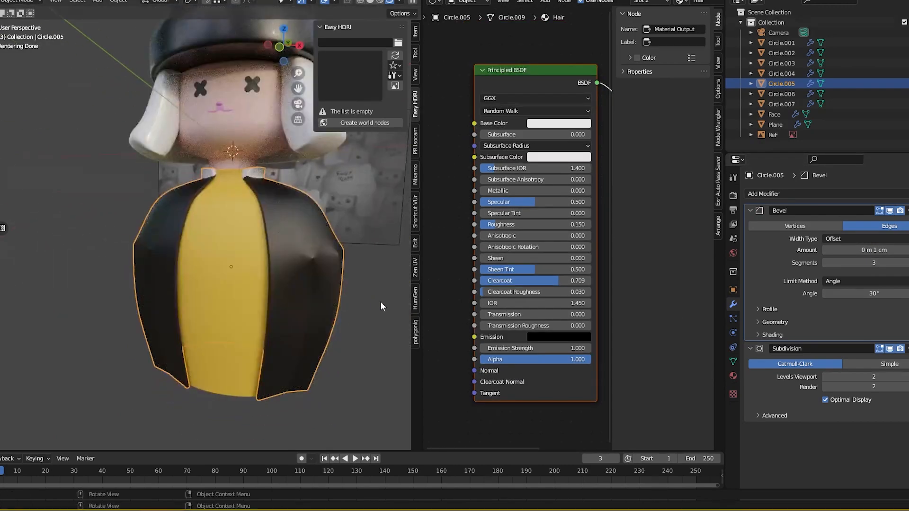
click(908, 211)
- Examine the jacket's collar and front opening mesh in Edit Mode, up close and from the camera view
middle_drag(227, 326, 256, 303)
scroll(256, 303, up, 4)
middle_drag(226, 333, 162, 284)
key(Tab)
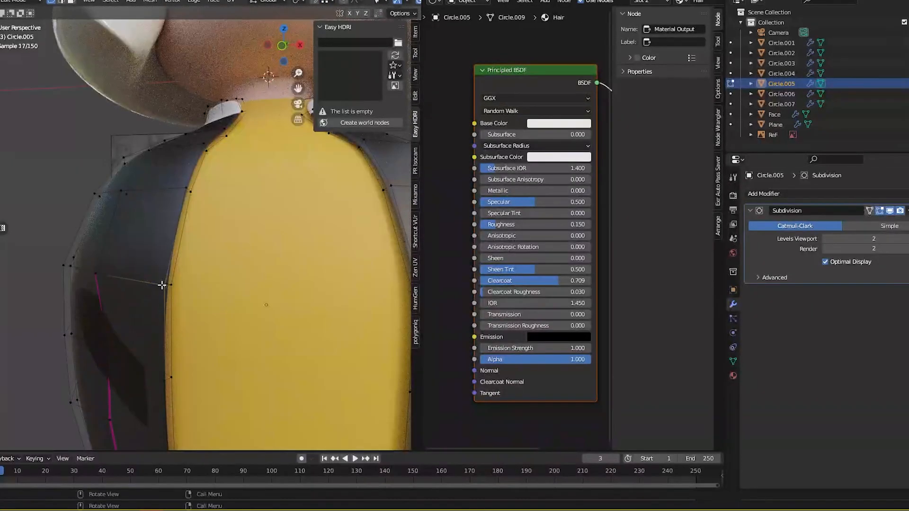
middle_drag(206, 262, 281, 356)
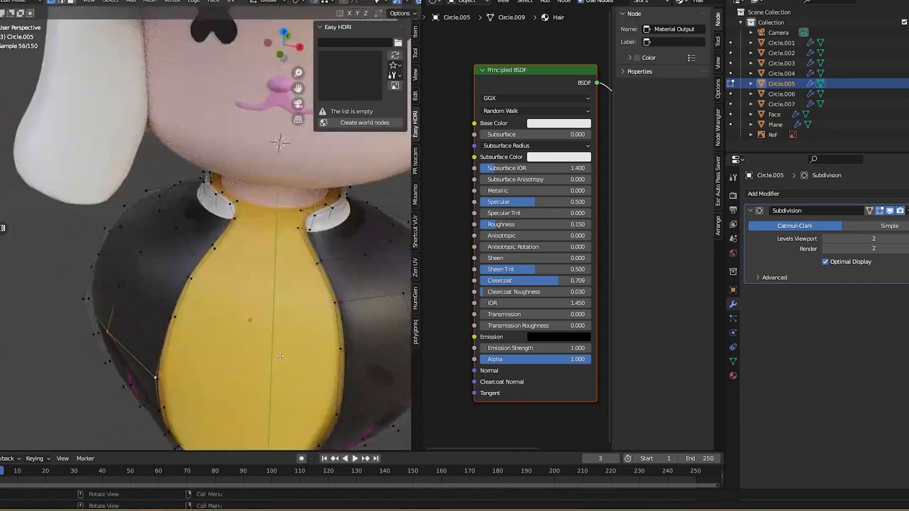
scroll(312, 294, up, 4)
key(KP_0)
scroll(316, 297, down, 3)
shift+middle_drag(184, 369, 249, 247)
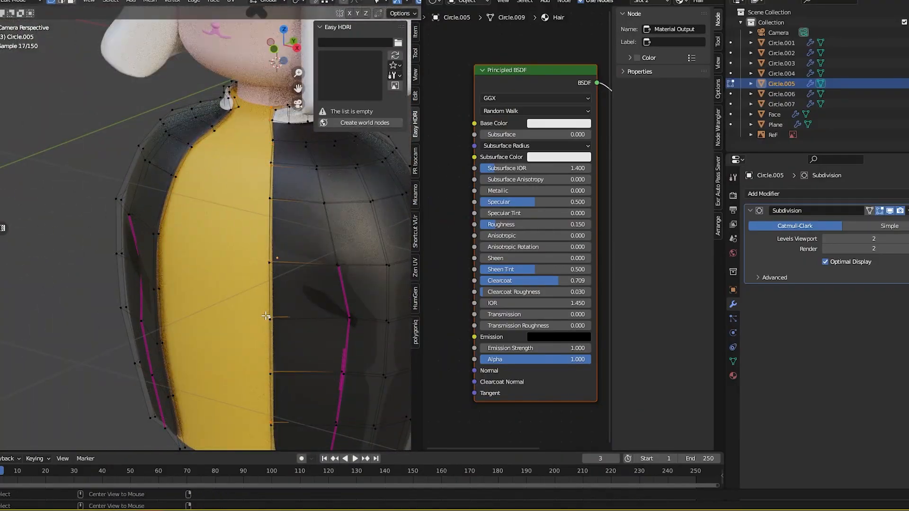
- Try to select the edge loops along the jacket's front opening
alt+shift+click(173, 289)
key(ctrl+z)
alt+shift+click(190, 290)
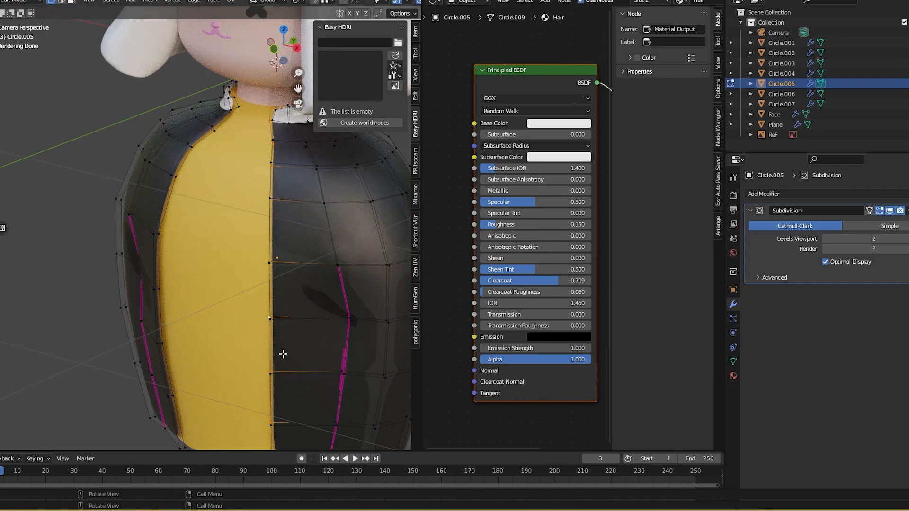
scroll(283, 354, up, 5)
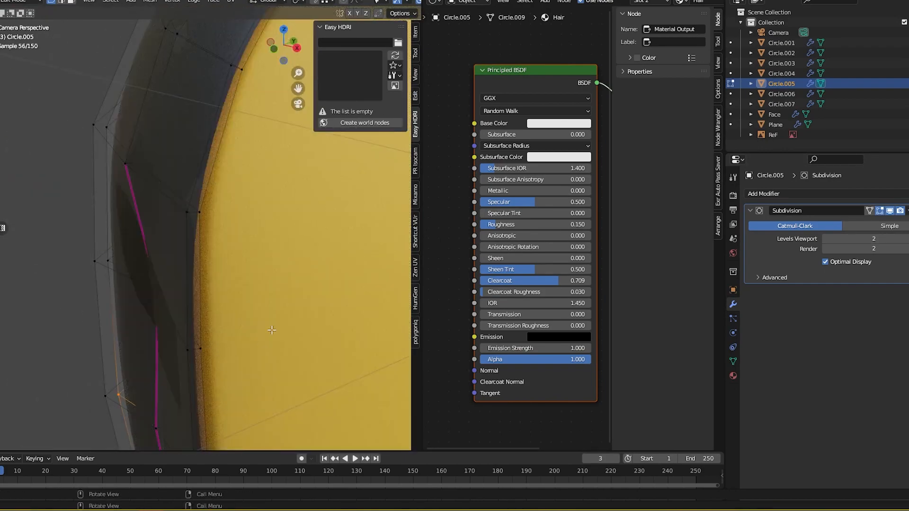
click(271, 330)
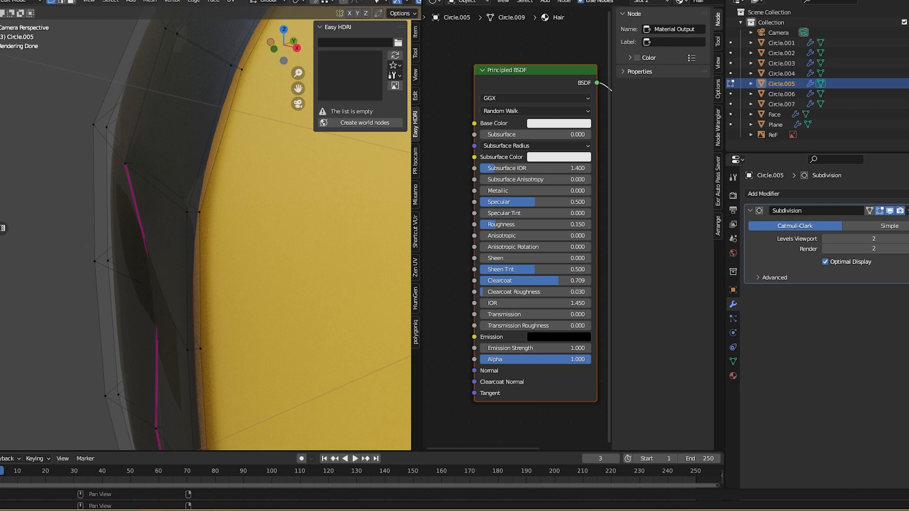
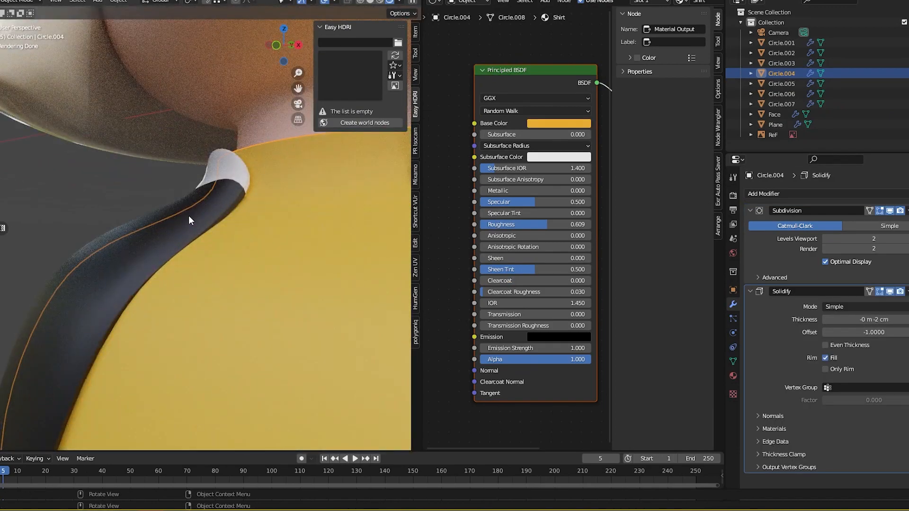
- Select the hat in camera view and set its material's roughness to 0.459 and clearcoat to 0.141
scroll(180, 243, down, 8)
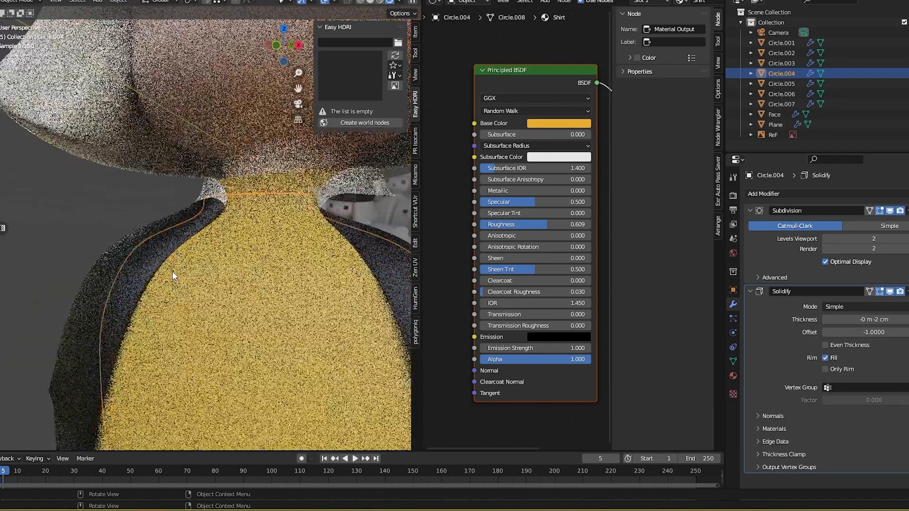
middle_drag(199, 227, 186, 270)
key(KP_0)
scroll(196, 273, up, 6)
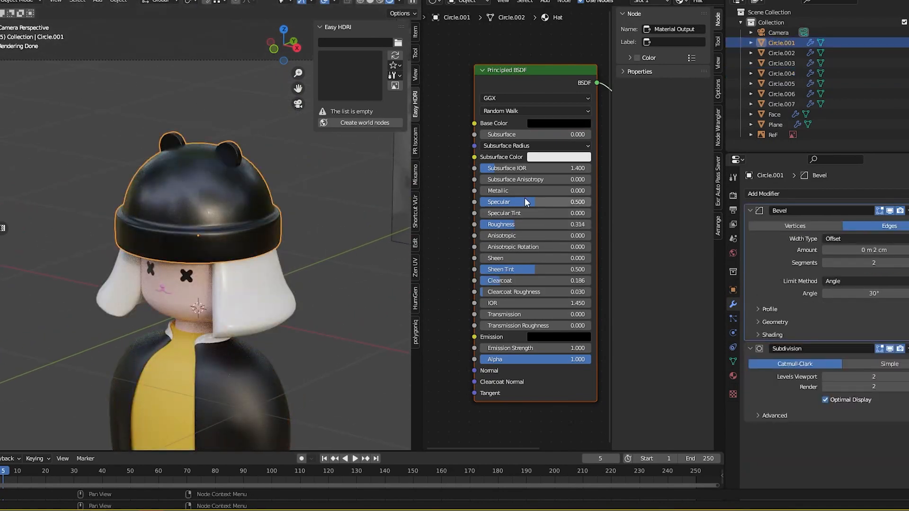
drag(526, 225, 543, 225)
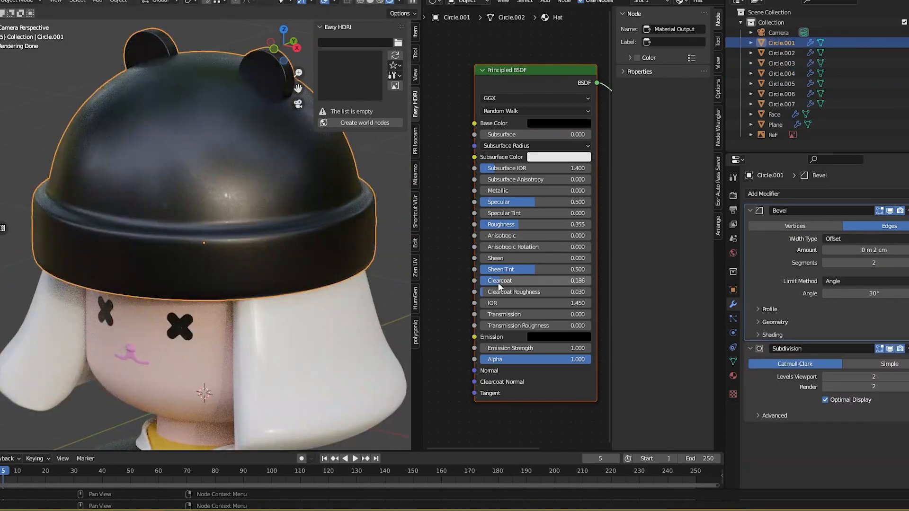
drag(498, 283, 508, 280)
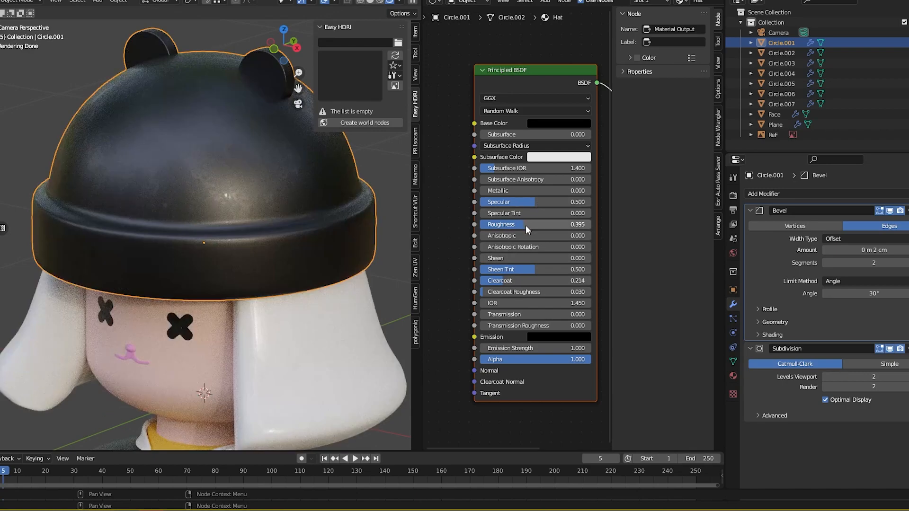
mouse_move(525, 225)
mouse_down()
mouse_move(551, 225)
mouse_move(537, 225)
mouse_up()
drag(524, 281, 506, 283)
- Set the Look to Very High Contrast in the render's color management
click(732, 210)
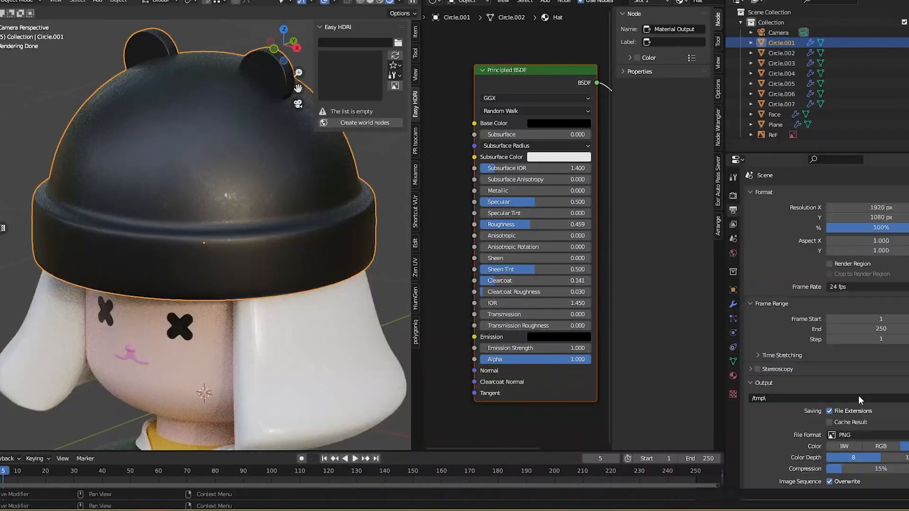
scroll(851, 331, down, 6)
click(733, 196)
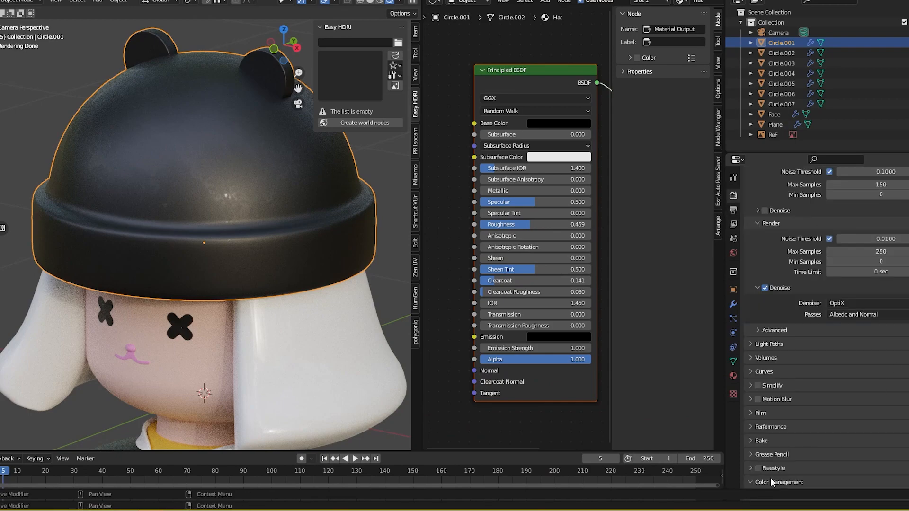
scroll(771, 481, down, 5)
click(852, 428)
click(862, 405)
scroll(255, 336, down, 5)
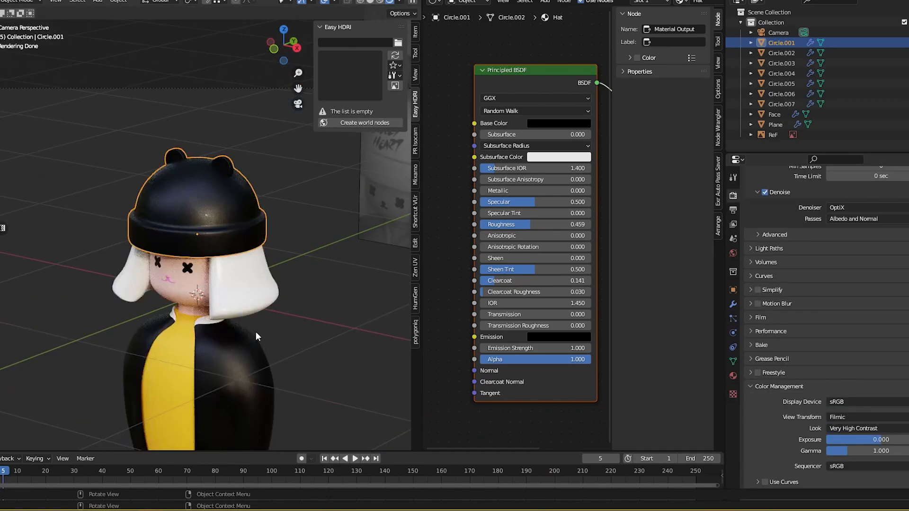
- Lower the hat material's clearcoat to 0.105
scroll(209, 308, up, 3)
shift+middle_drag(220, 350, 218, 314)
drag(525, 281, 518, 281)
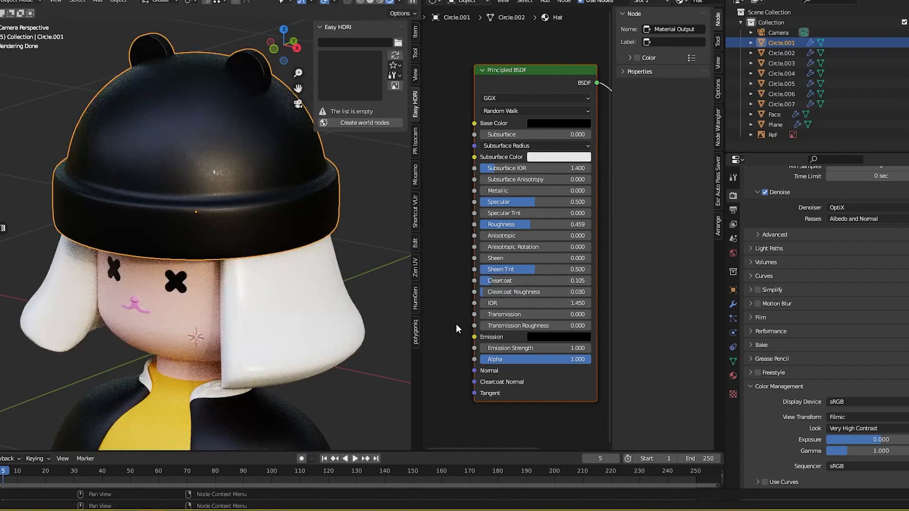
- Select the jacket and slightly lower its material's clearcoat while raising its roughness
scroll(241, 322, down, 1)
click(239, 318)
shift+middle_drag(223, 358, 235, 230)
click(236, 231)
drag(534, 280, 531, 281)
drag(514, 225, 544, 225)
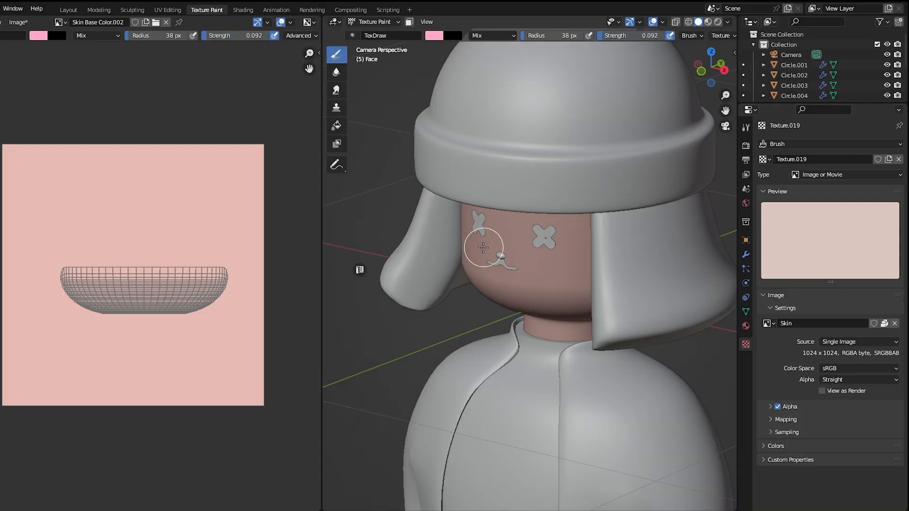
- Paint soft pink blush on both cheeks of the face's skin texture with a brush radius of 78 px
key(ctrl+z)
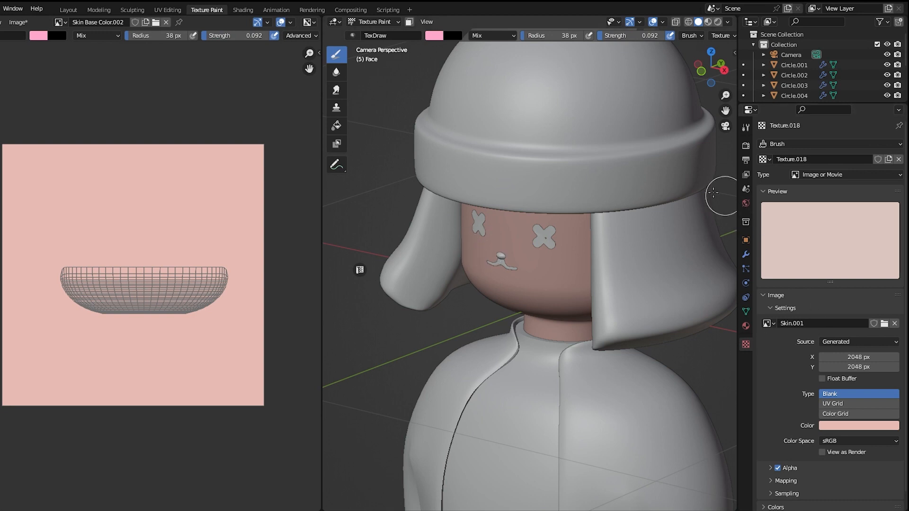
click(434, 37)
drag(157, 36, 176, 36)
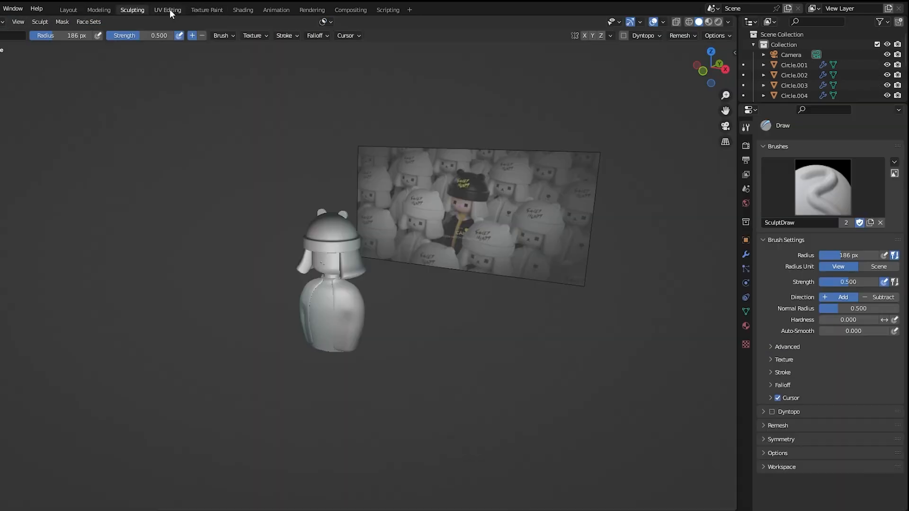
click(168, 9)
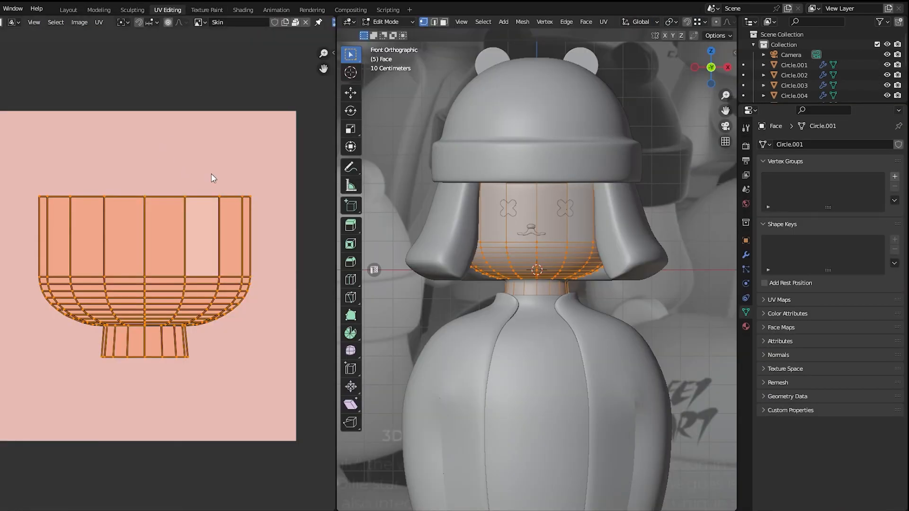
click(207, 9)
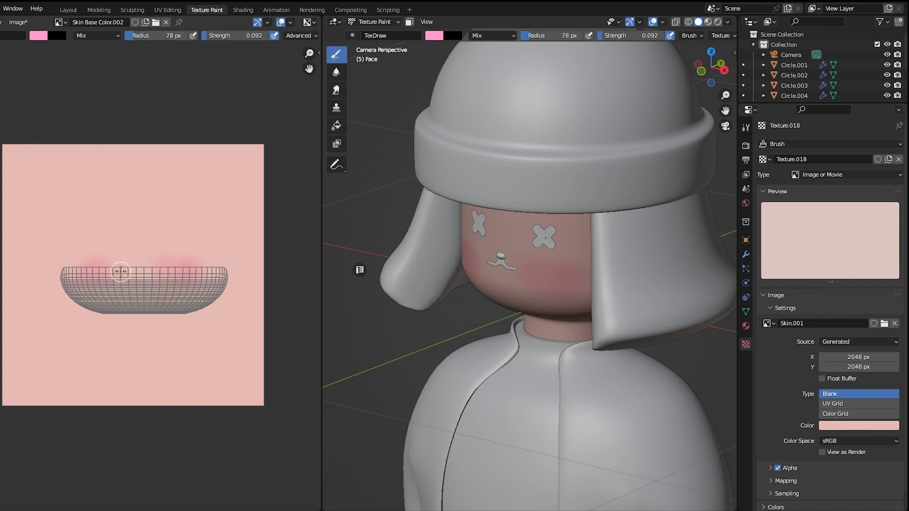
click(18, 21)
- Return to the Layout workspace and rename the hair object Circle.003 as Hair
click(69, 9)
scroll(252, 285, down, 8)
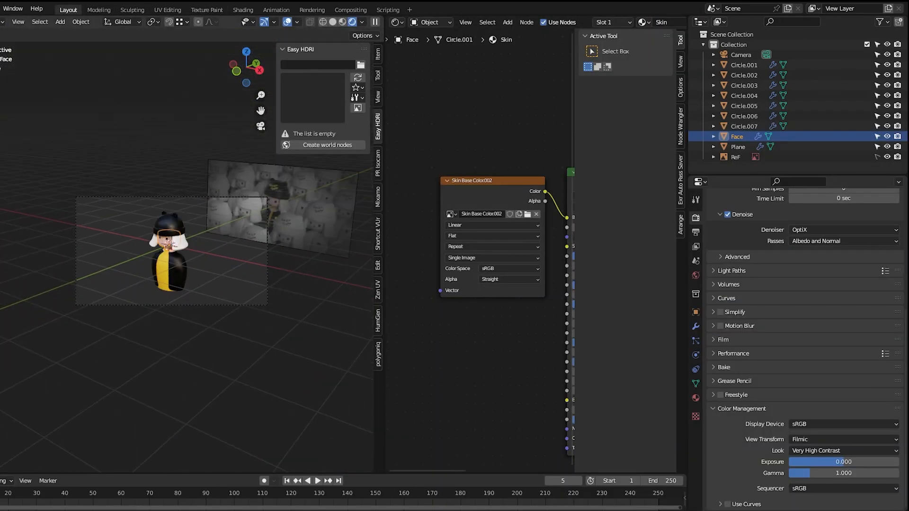
click(743, 85)
double_click(742, 86)
text(Hair)
key(Return)
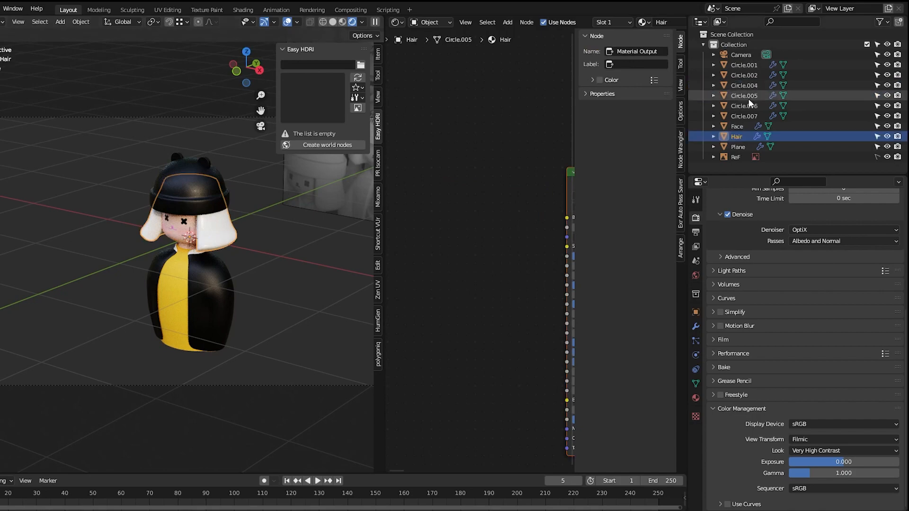
- Rename the eyes object Circle.007 as Eyes
click(756, 116)
double_click(743, 116)
text(Eyes)
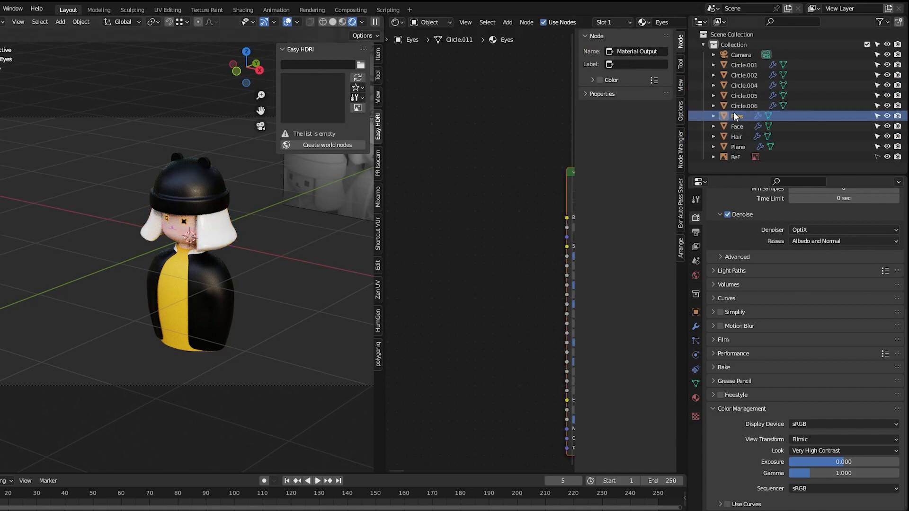
key(Return)
- Rename the nose and mouth object Circle.006 as nose
click(743, 105)
scroll(235, 252, up, 3)
scroll(235, 251, up, 4)
click(749, 106)
text(nos)
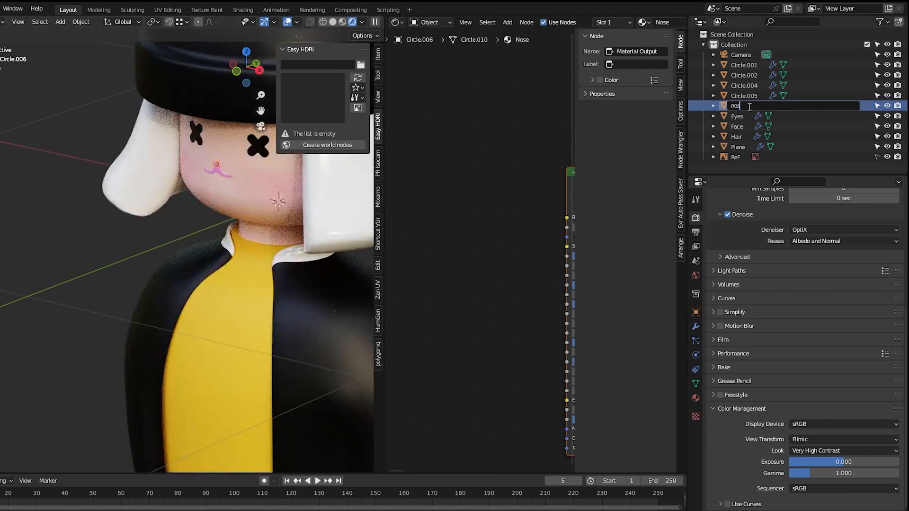
text(e)
key(Return)
- Rename the jacket object Circle.005 as Jacket
click(741, 96)
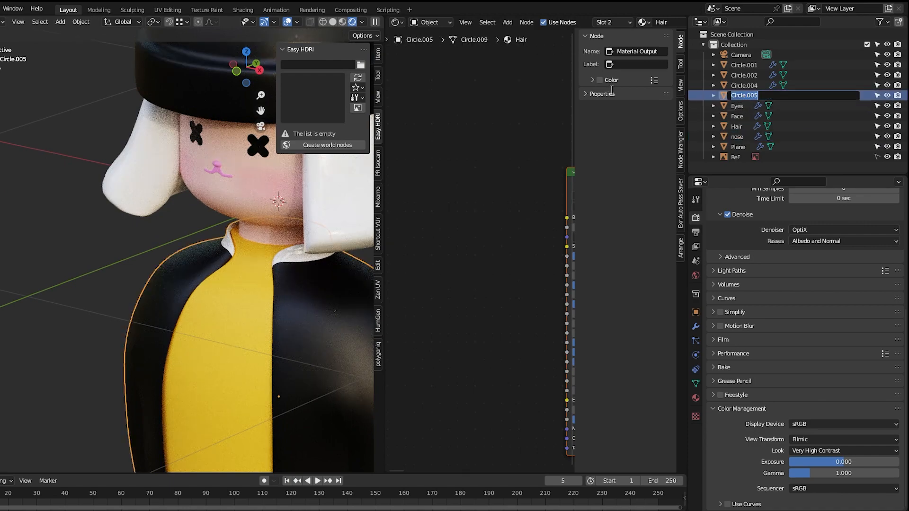
text(Jacket)
key(Return)
click(746, 85)
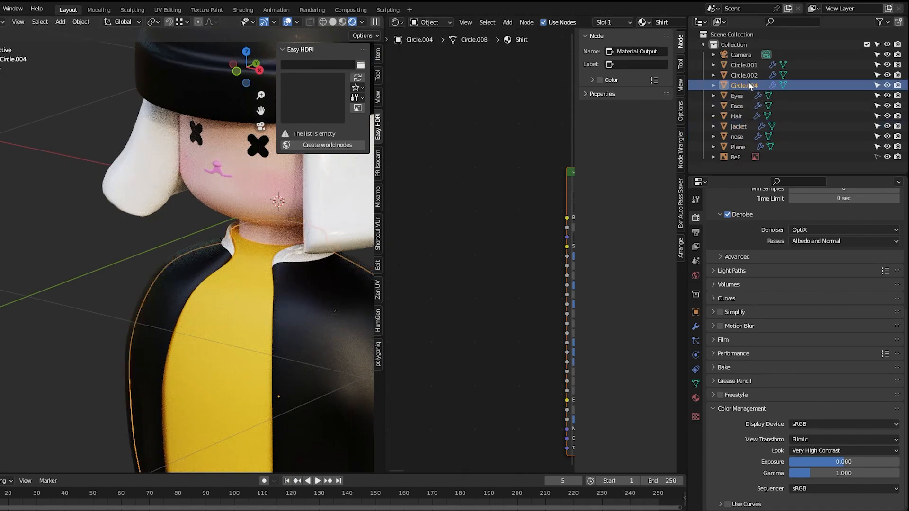
- Select the edge loop along the inside of the jacket's collar and move it
scroll(284, 313, up, 4)
shift+middle_drag(296, 336, 173, 341)
click(203, 213)
key(Tab)
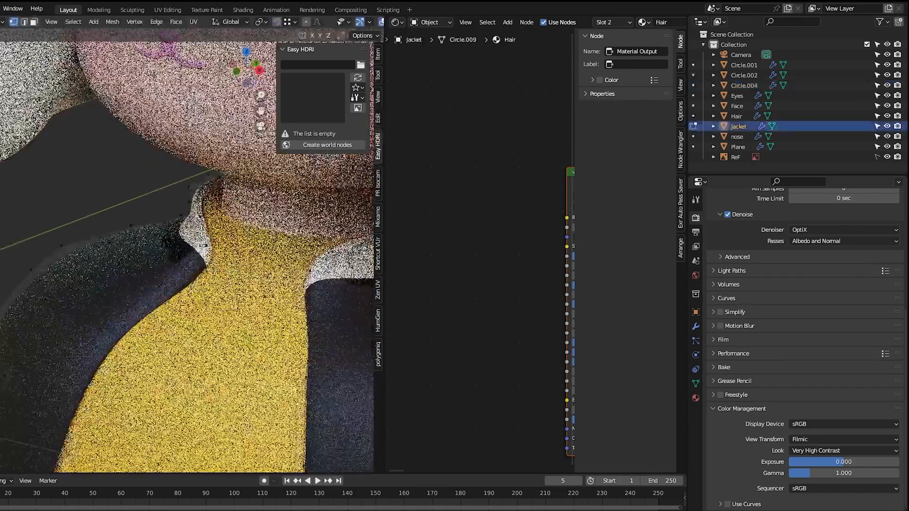
scroll(204, 211, up, 4)
alt+click(205, 191)
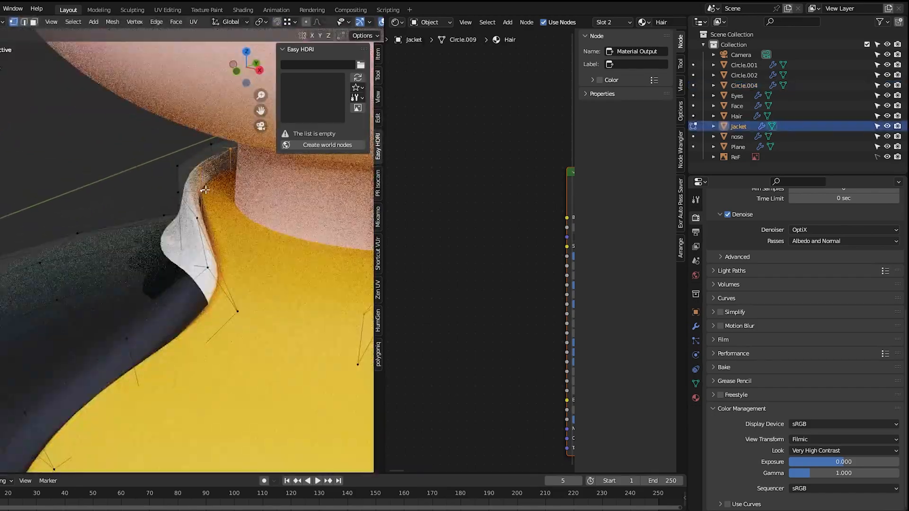
key(g)
click(255, 203)
- Scale the selected collar loop of the jacket inward, to about 0.88, and leave mesh editing
scroll(237, 208, down, 4)
scroll(265, 198, up, 4)
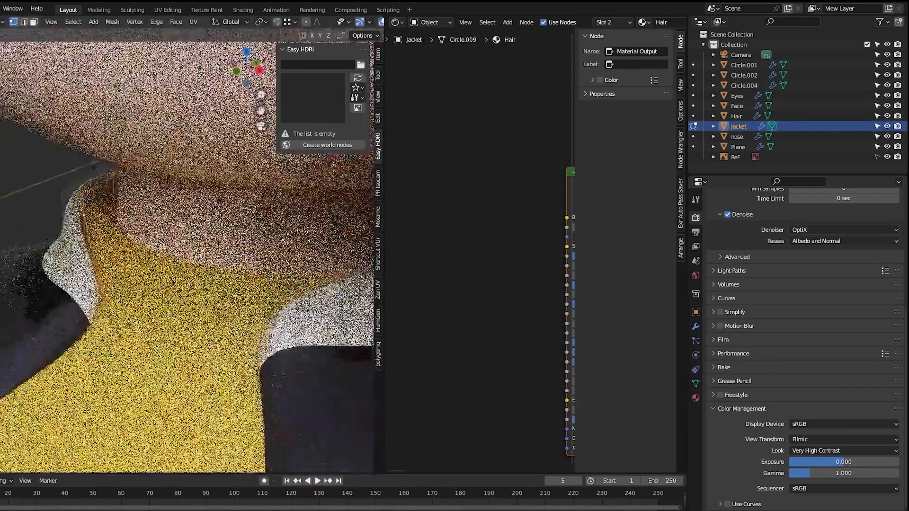
key(s)
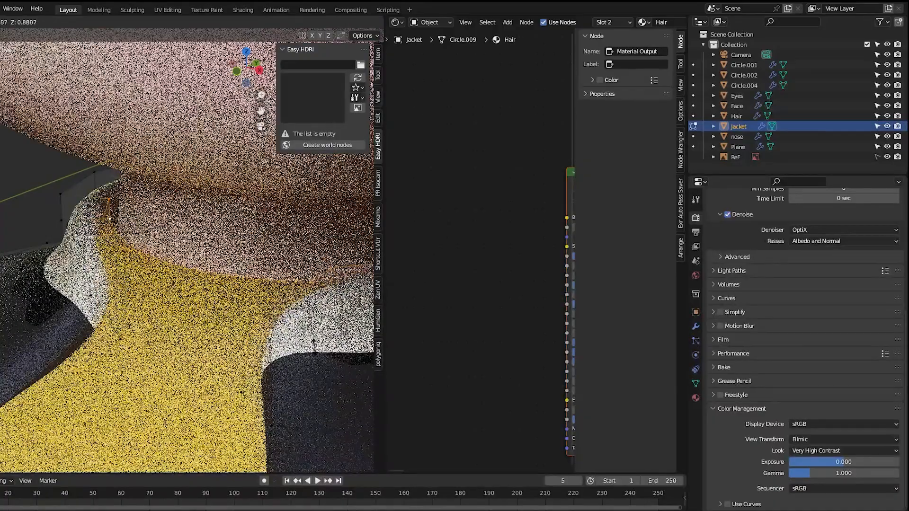
click(314, 347)
scroll(304, 330, down, 2)
middle_drag(304, 331, 284, 317)
key(Tab)
scroll(187, 301, down, 10)
scroll(188, 301, up, 6)
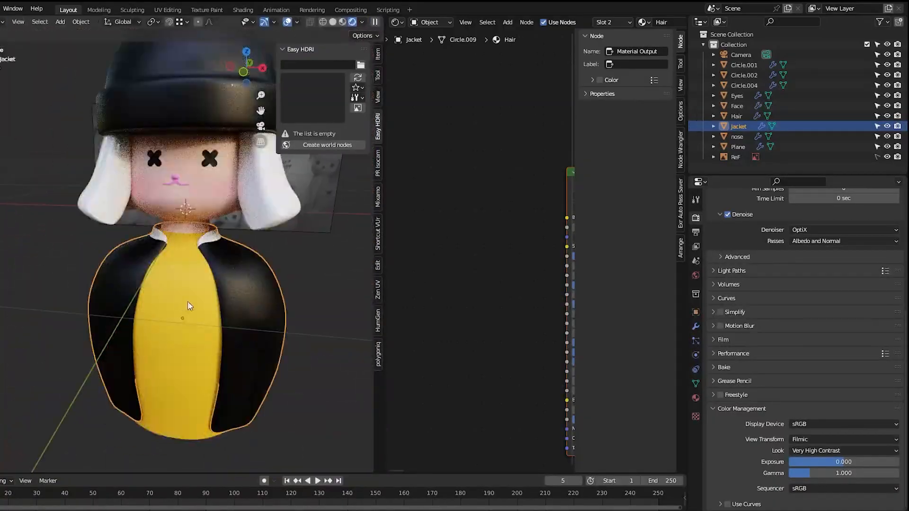
- Set the jacket's origin to its geometry
scroll(187, 301, up, 7)
right_click(304, 263)
mouse_move(305, 283)
click(345, 294)
- Switch the viewport to solid shading and raise the vertex at one inner corner of the jacket's collar along Z
shift+middle_drag(322, 270, 293, 308)
scroll(293, 284, up, 5)
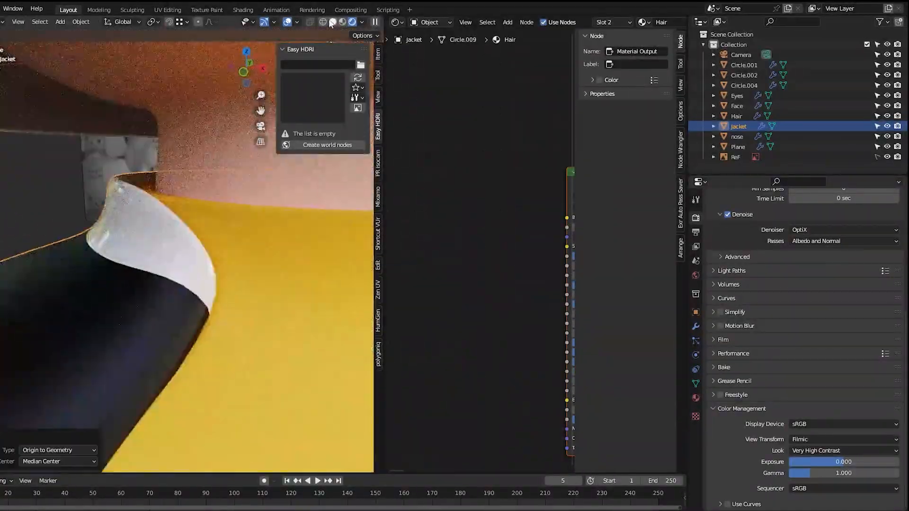
click(332, 22)
scroll(209, 251, up, 3)
key(Tab)
click(152, 284)
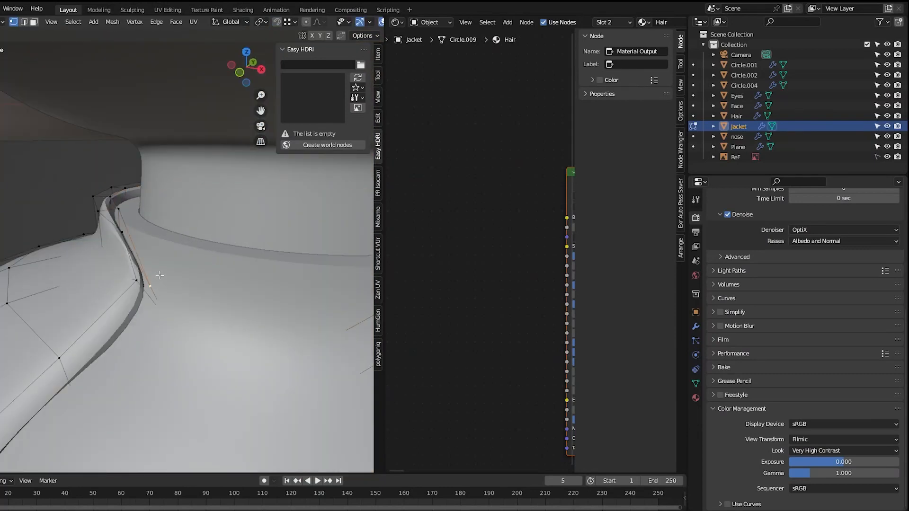
key(g)
key(z)
click(153, 258)
- Raise the matching vertex at the opposite inner corner of the jacket's collar along Z
shift+middle_drag(199, 265, 94, 249)
click(201, 312)
key(g)
key(z)
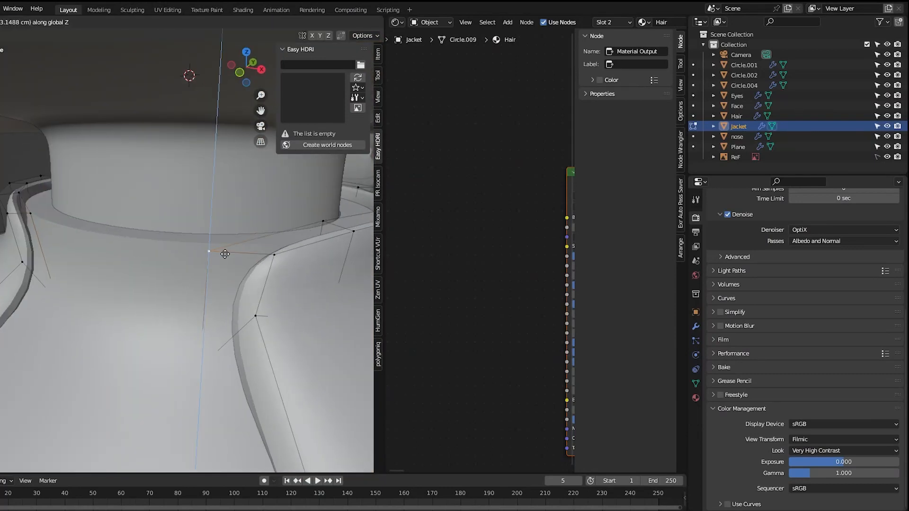
click(324, 222)
- Select the inner vertices of the jacket's collar around the neck and scale them to 0.915
shift+click(65, 227)
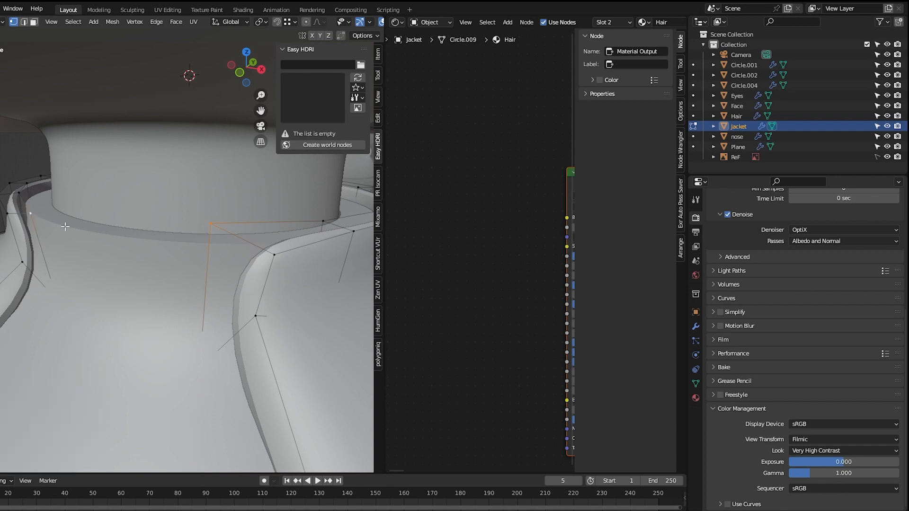
key(s)
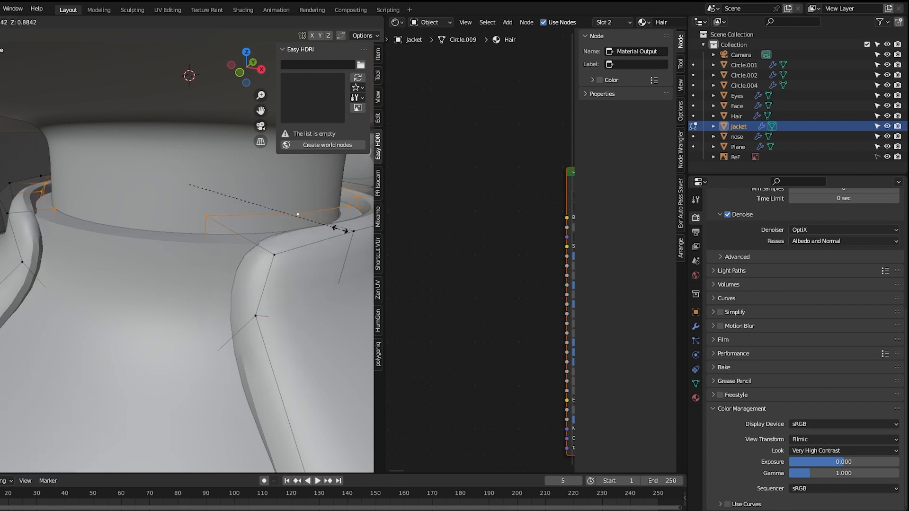
click(342, 234)
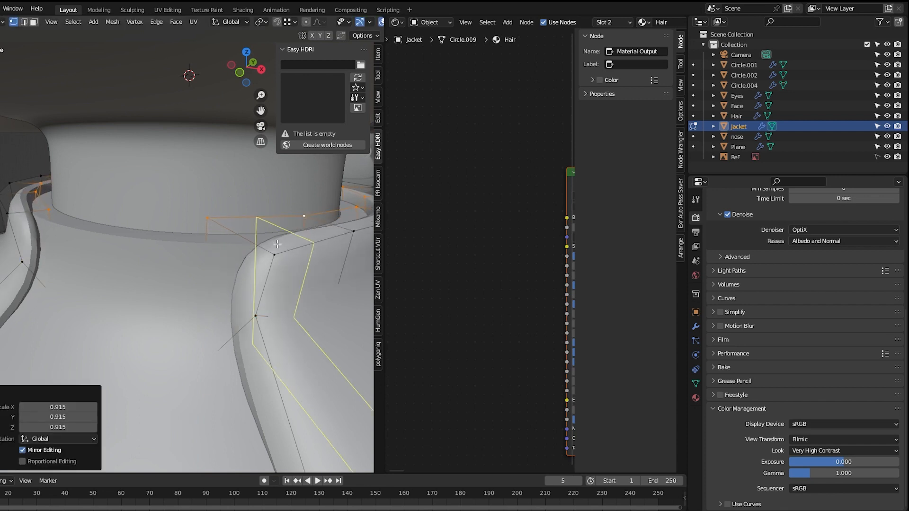
scroll(277, 243, down, 5)
scroll(264, 243, up, 3)
scroll(225, 267, down, 2)
key(Tab)
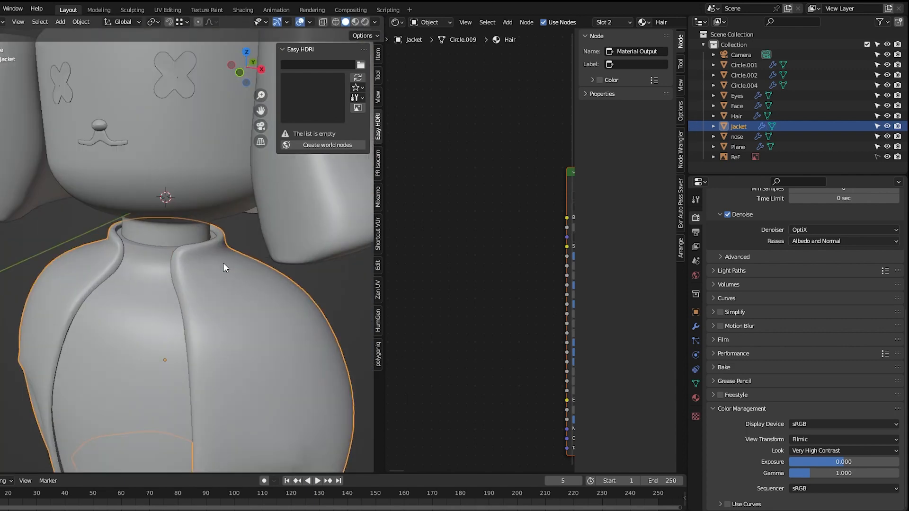
- Lower the front corner vertices of the jacket's collar slightly along Z and return to rendered viewport shading
scroll(223, 267, up, 4)
key(Tab)
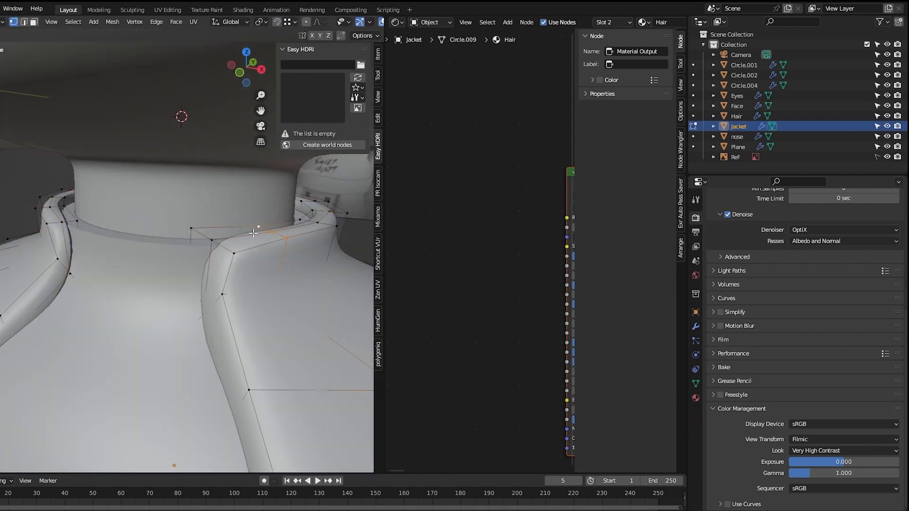
key(s)
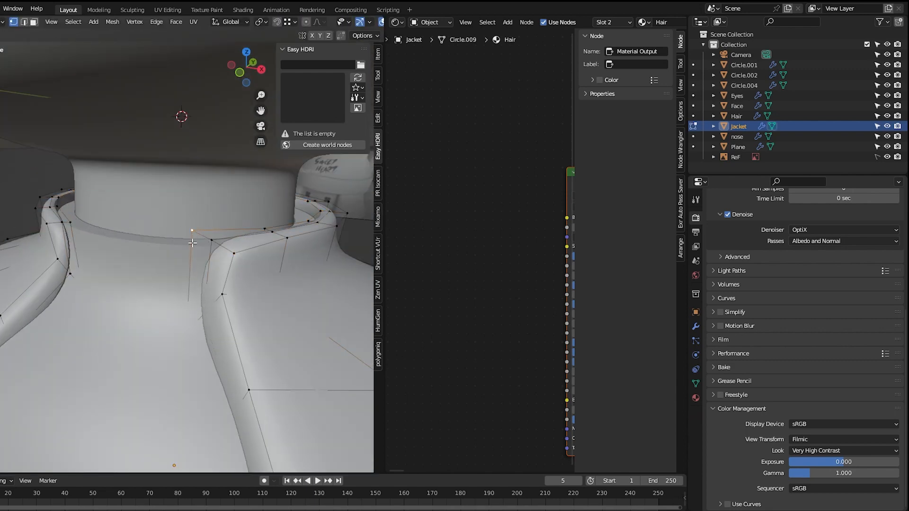
click(213, 253)
click(210, 260)
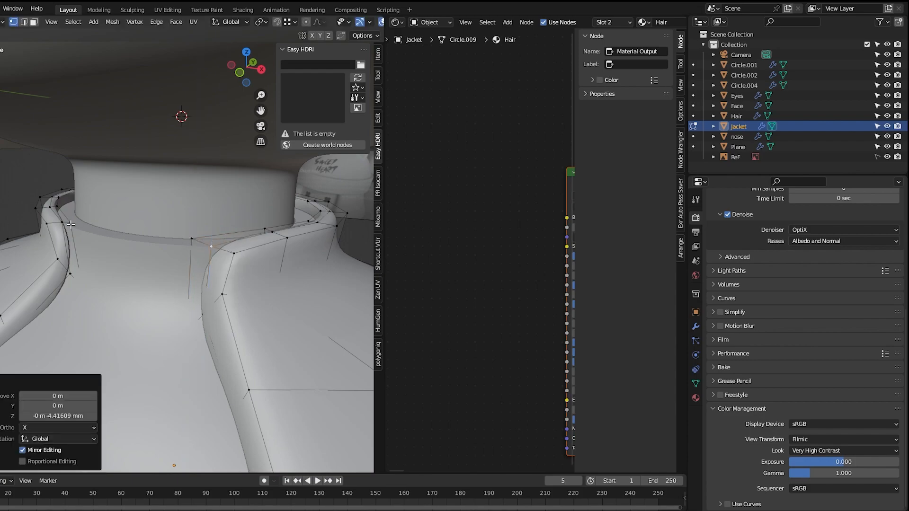
middle_drag(210, 260, 203, 260)
scroll(202, 260, down, 6)
key(Tab)
click(353, 22)
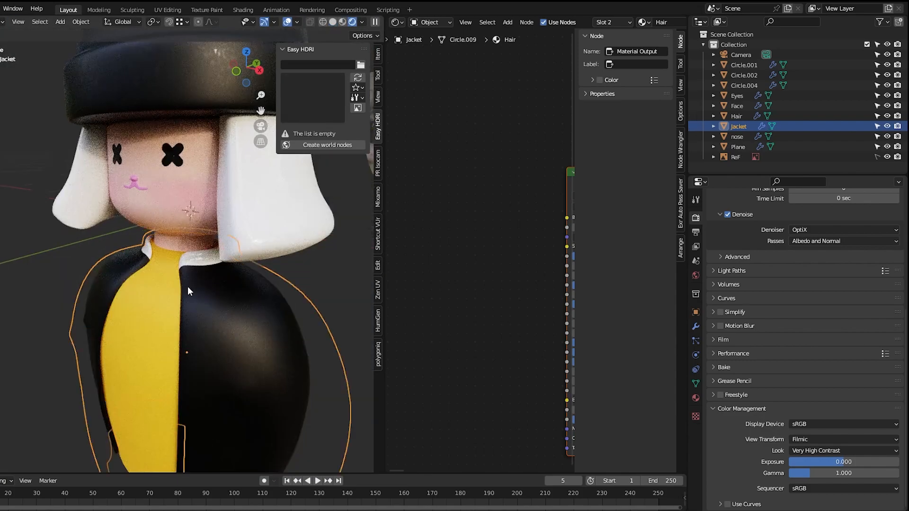
- Rename the shirt object Circle.004 as T-Shirt
scroll(194, 284, down, 2)
click(744, 86)
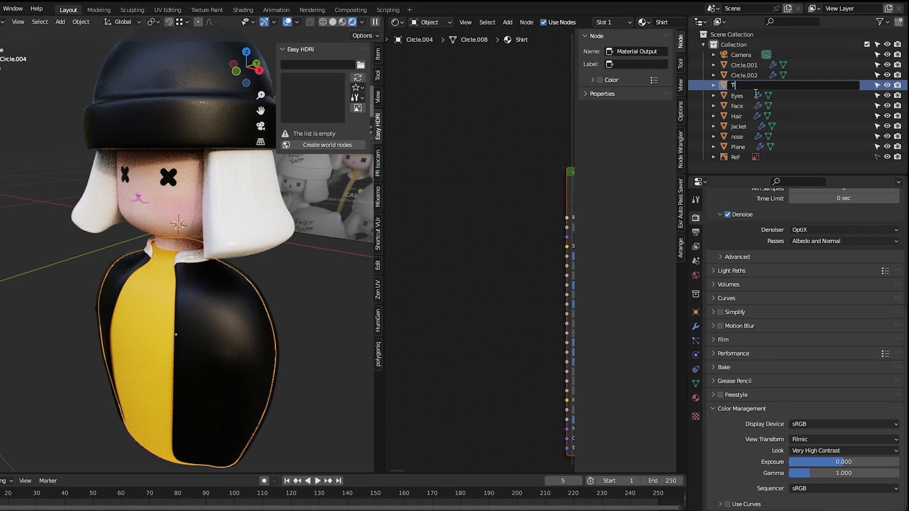
text(-Shirt)
key(Return)
- Hide Circle.002 to examine the character without it, and show it again
click(744, 74)
double_click(744, 75)
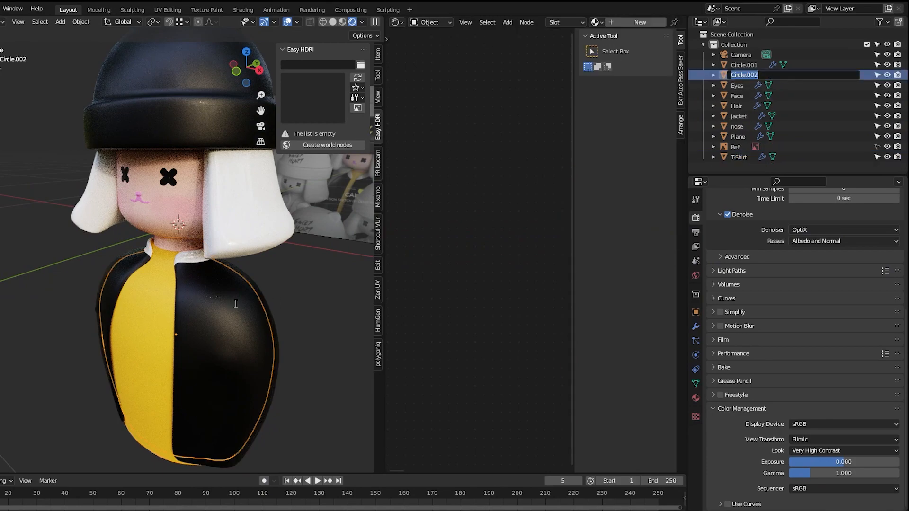
key(Escape)
key(h)
scroll(109, 319, down, 2)
middle_drag(110, 320, 179, 348)
scroll(177, 311, down, 3)
scroll(177, 311, up, 3)
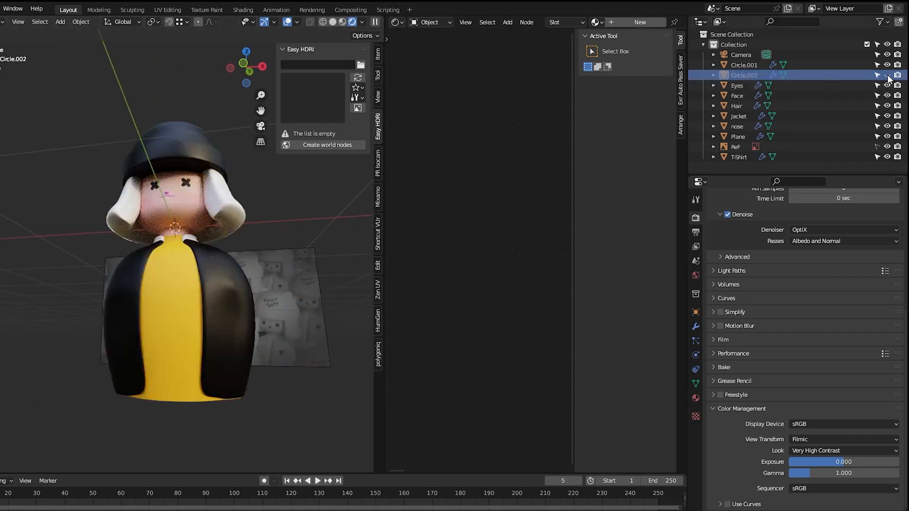
click(888, 76)
- Move Circle.002 about 1.3 m along X, away from the character
middle_drag(236, 360, 267, 273)
scroll(250, 253, down, 3)
key(g)
key(x)
click(362, 289)
scroll(173, 299, down, 3)
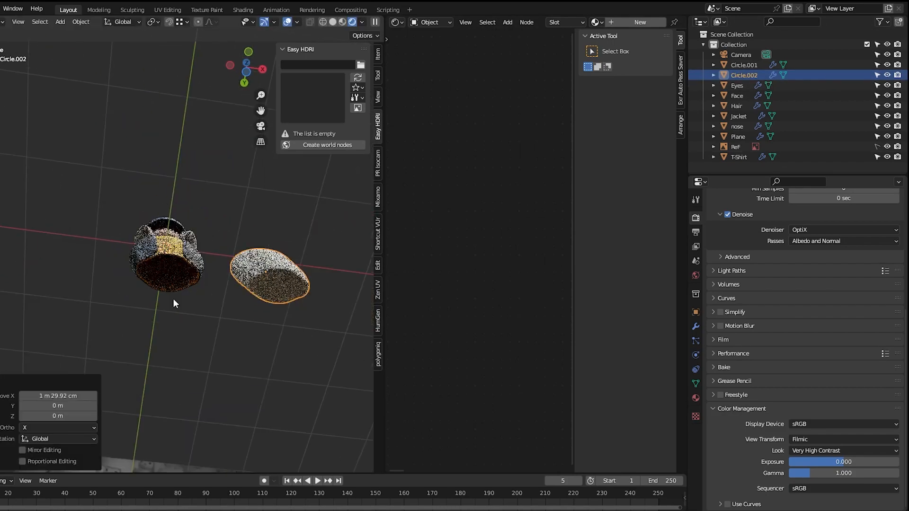
- Hide Circle.002 in both the viewport and the render
middle_drag(173, 299, 225, 361)
scroll(298, 372, up, 2)
scroll(254, 334, down, 4)
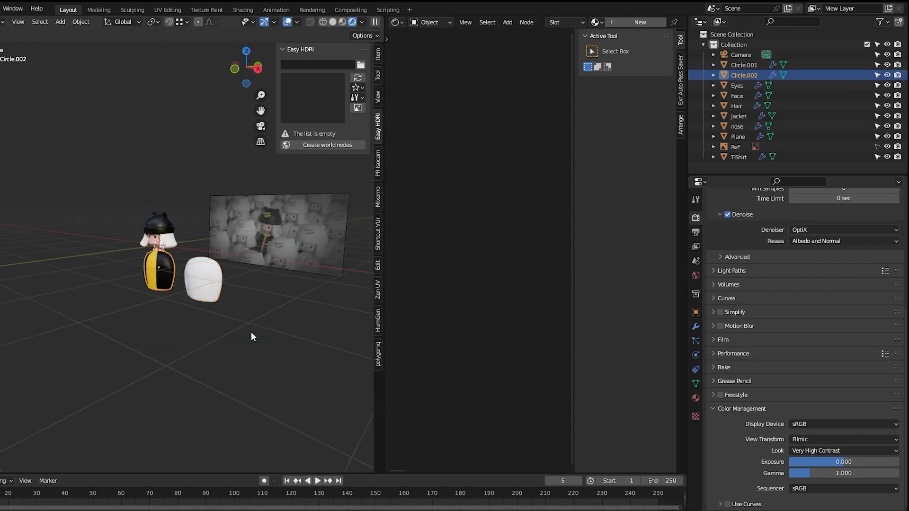
key(h)
scroll(178, 305, up, 5)
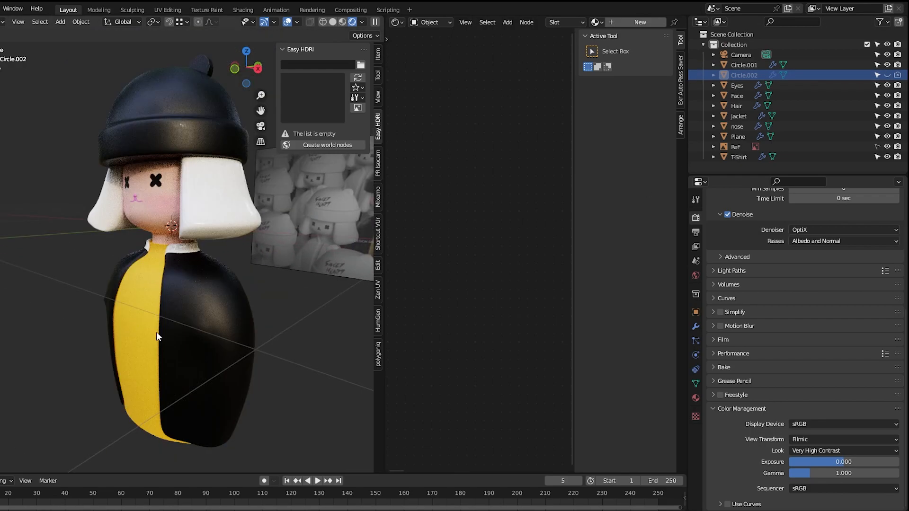
scroll(153, 322, up, 2)
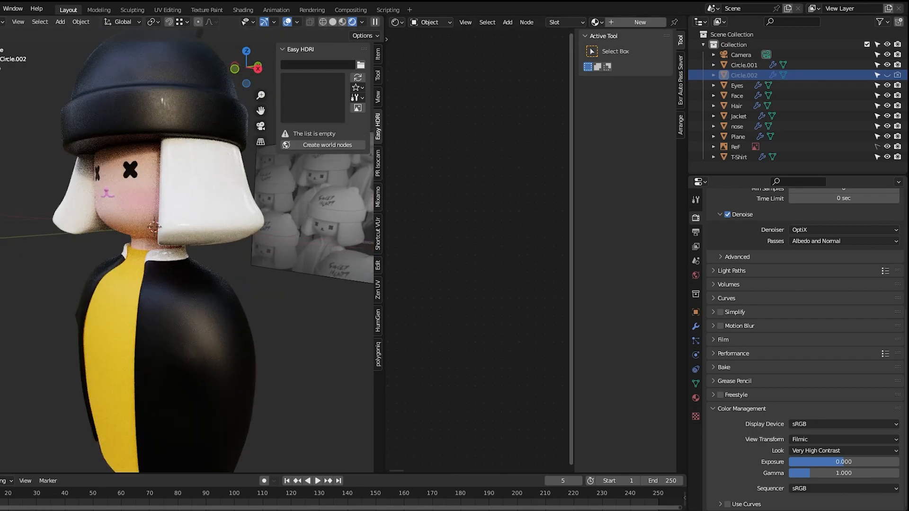
- Change the nose material's base color to a duller pink, about hex C171A6
middle_drag(359, 189, 179, 308)
scroll(201, 323, up, 5)
scroll(201, 323, down, 4)
scroll(182, 310, up, 5)
click(78, 71)
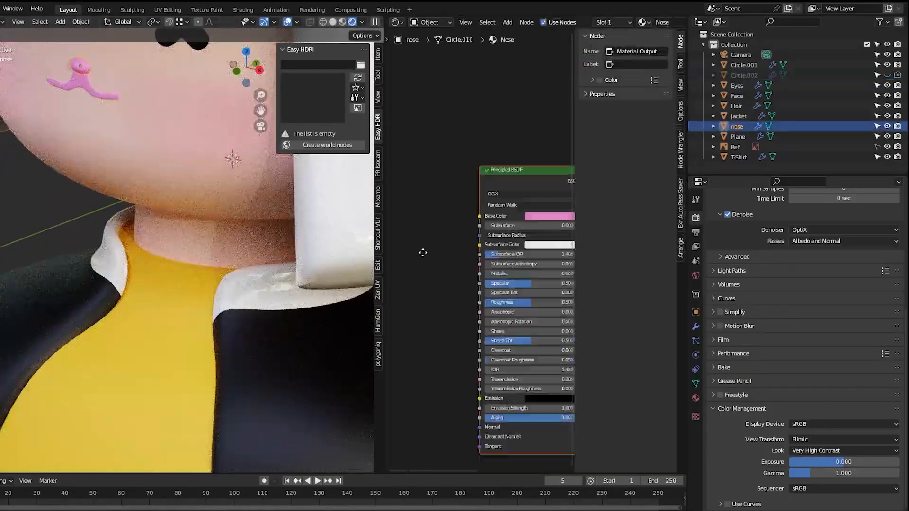
click(499, 201)
drag(547, 107, 545, 92)
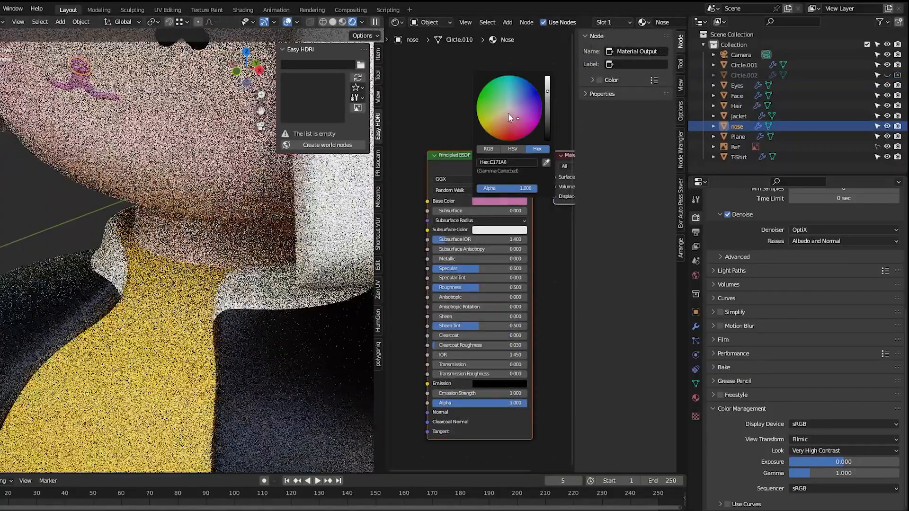
scroll(150, 263, down, 5)
click(158, 268)
click(202, 273)
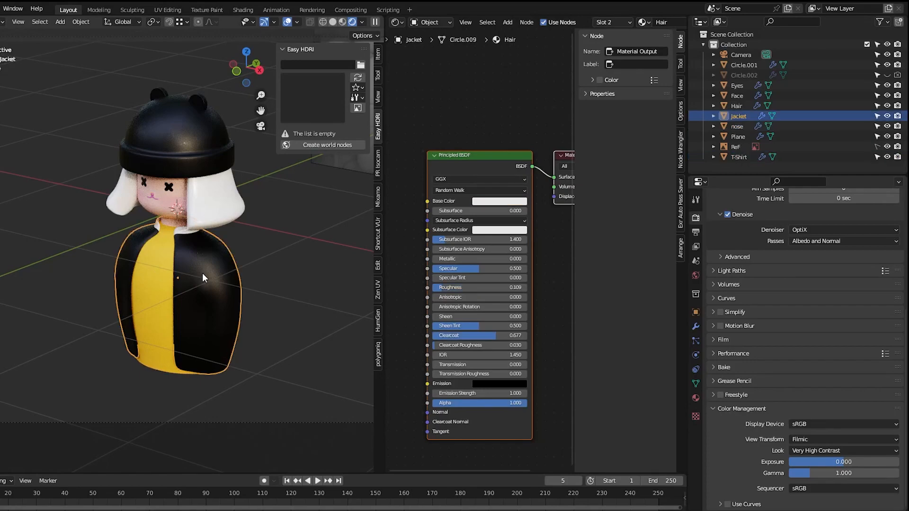
click(743, 75)
scroll(311, 240, down, 8)
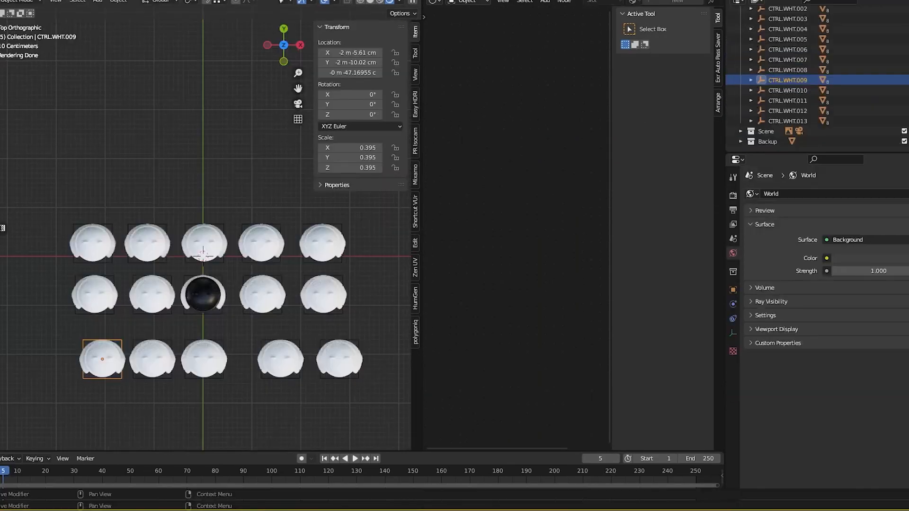
- Move the character copy CTRL.WHT.009 about 19.3 cm in the negative X direction
scroll(139, 307, up, 3)
shift+middle_drag(138, 307, 178, 236)
key(g)
key(x)
click(160, 246)
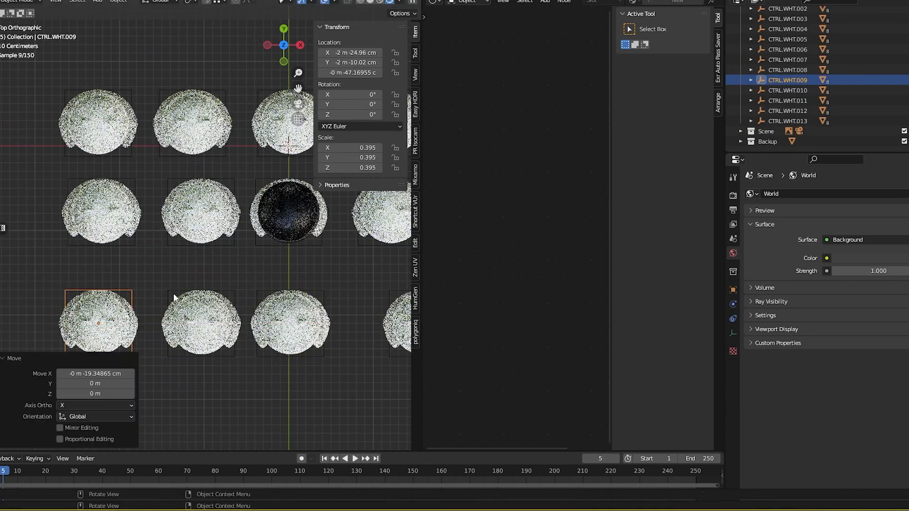
- Shift the second and third character copies of the front row slightly in the negative X direction to even out their spacing
click(177, 290)
key(g)
key(x)
click(173, 289)
click(264, 287)
key(g)
key(x)
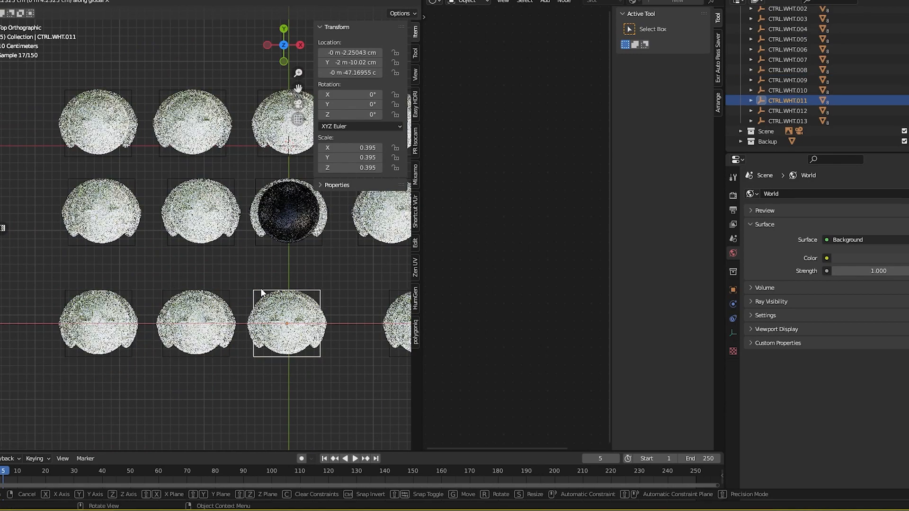
click(260, 288)
scroll(246, 295, down, 3)
- Move the copy CTRL.WHT.009 in front of the front row, near the centre line, using the top view
click(122, 302)
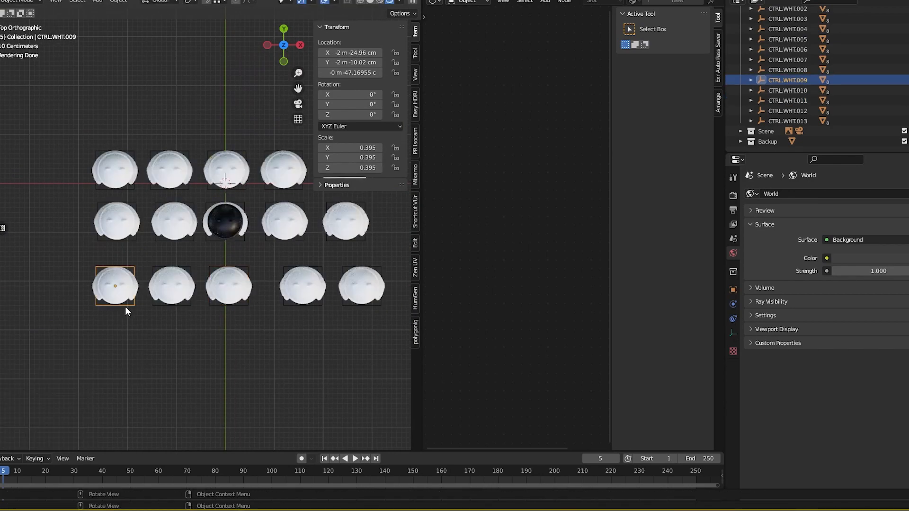
key(KP_0)
key(KP_7)
key(g)
click(213, 364)
- Move the copy CTRL.WHT.004 behind the back row, about 3.62 m in negative X and 1.04 m in positive Y, using the top view
click(211, 151)
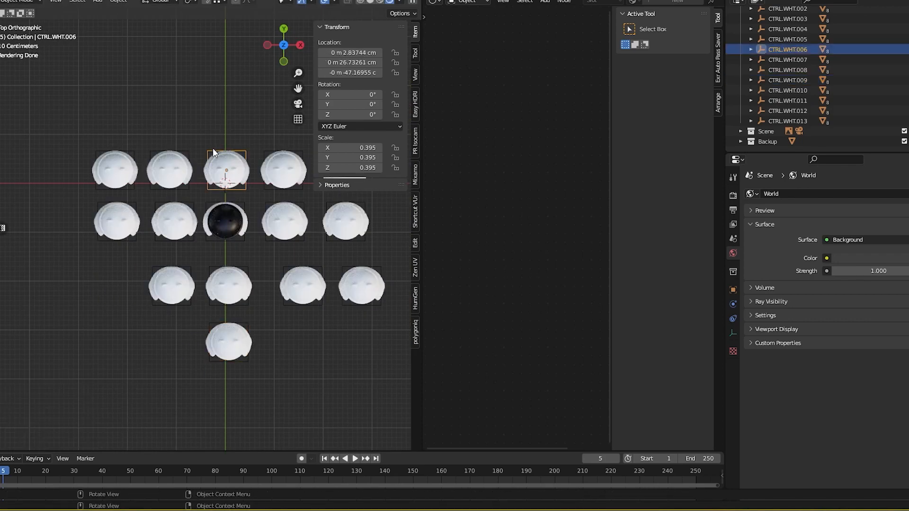
key(KP_0)
click(367, 221)
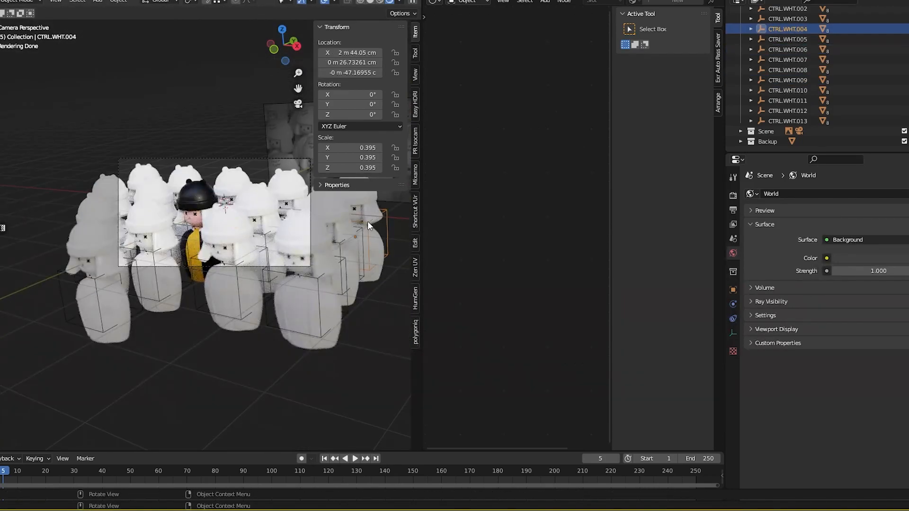
key(KP_7)
key(g)
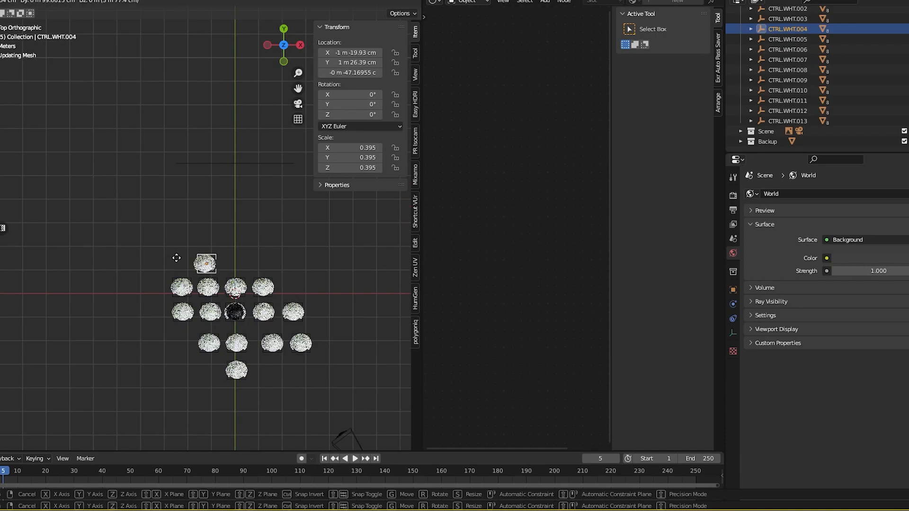
click(177, 256)
key(KP_0)
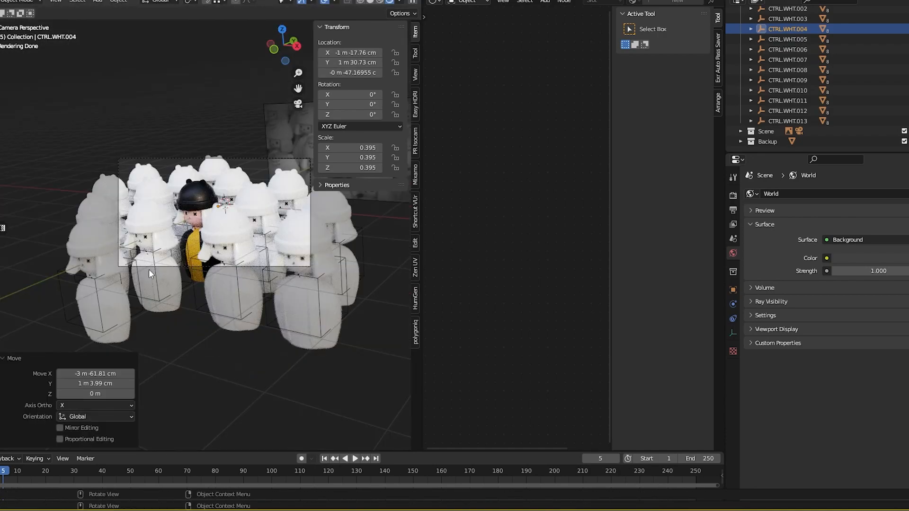
- Try to lower the copy CTRL.WHT.011 about 10.5 cm along the global Z axis
scroll(149, 269, up, 5)
click(73, 312)
key(g)
key(z)
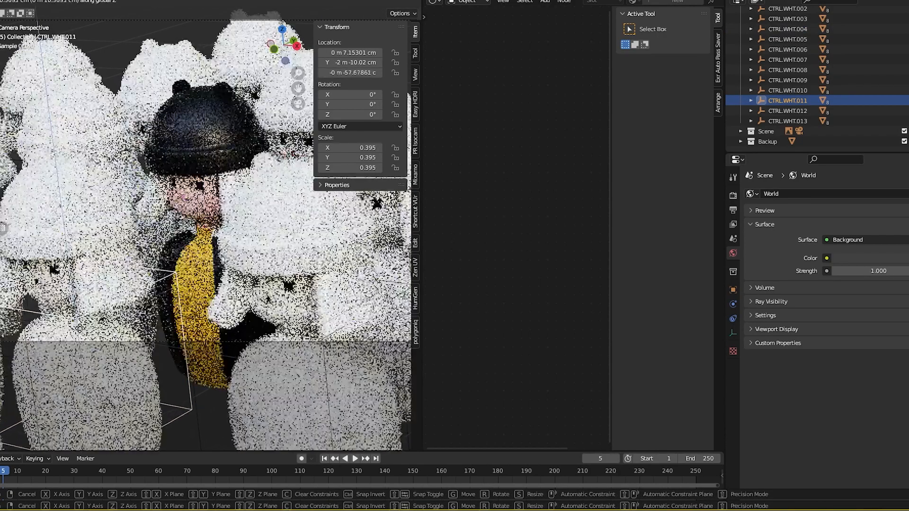
click(32, 358)
- Move the front copy CTRL.WHT.009 about 69.9 cm in the positive X direction in the camera view
scroll(31, 359, down, 3)
click(26, 351)
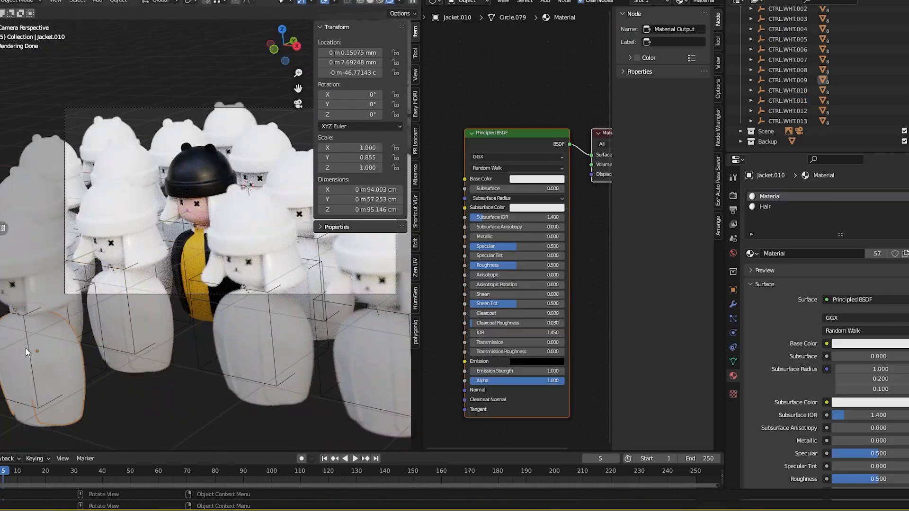
click(27, 348)
key(g)
key(x)
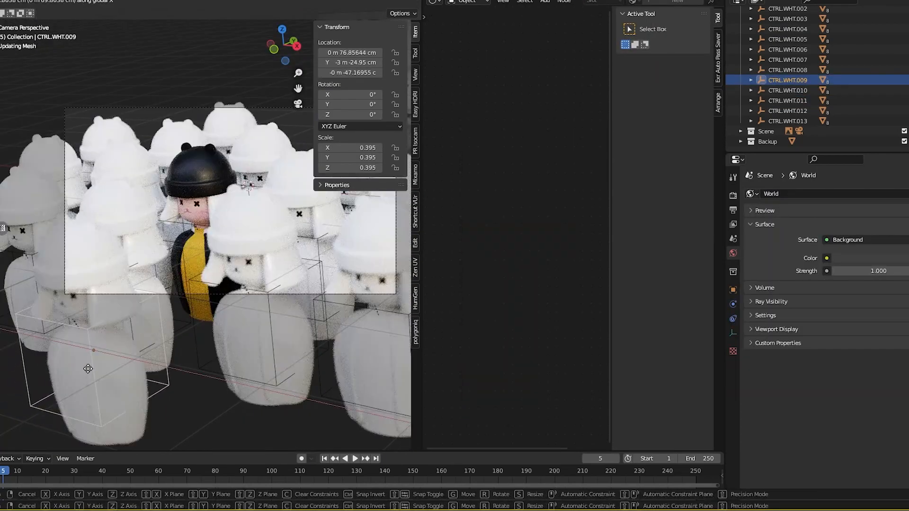
click(88, 368)
scroll(193, 316, down, 2)
scroll(254, 338, up, 2)
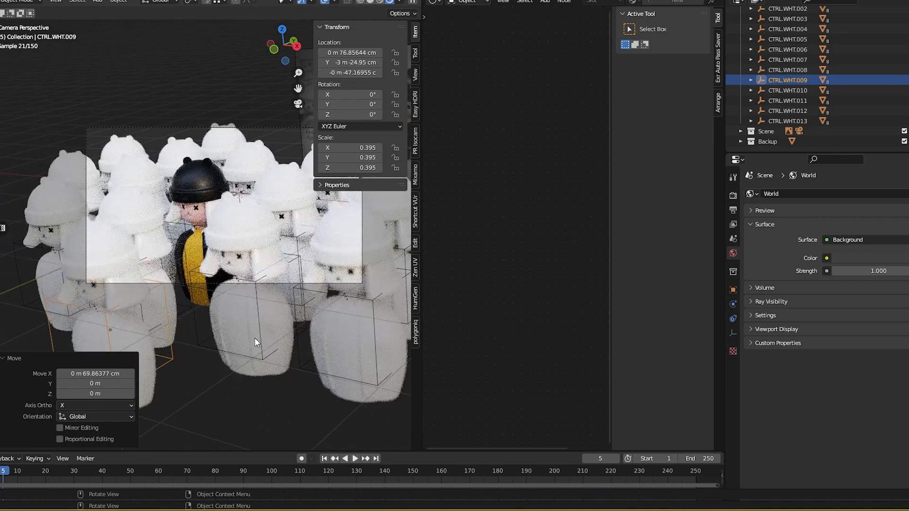
scroll(331, 343, down, 2)
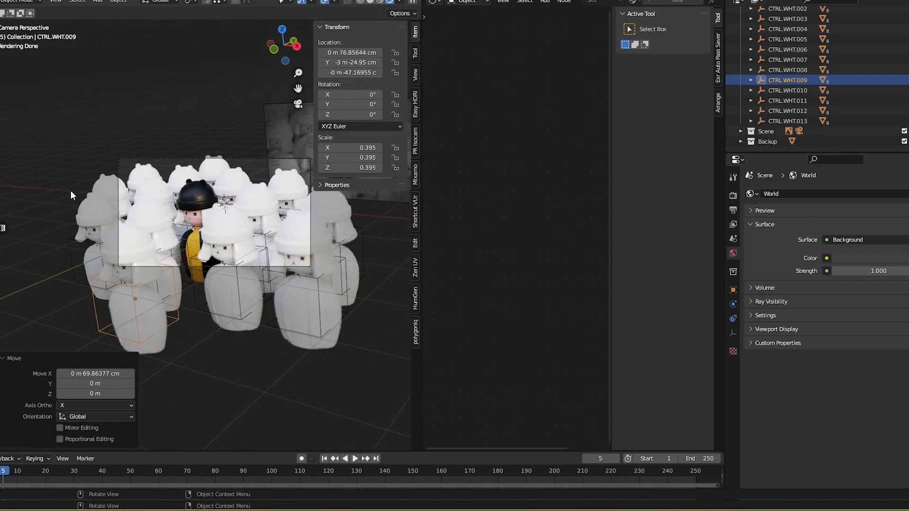
- Select the jacket of the front copy CTRL.WHT.009 in the camera view
click(74, 242)
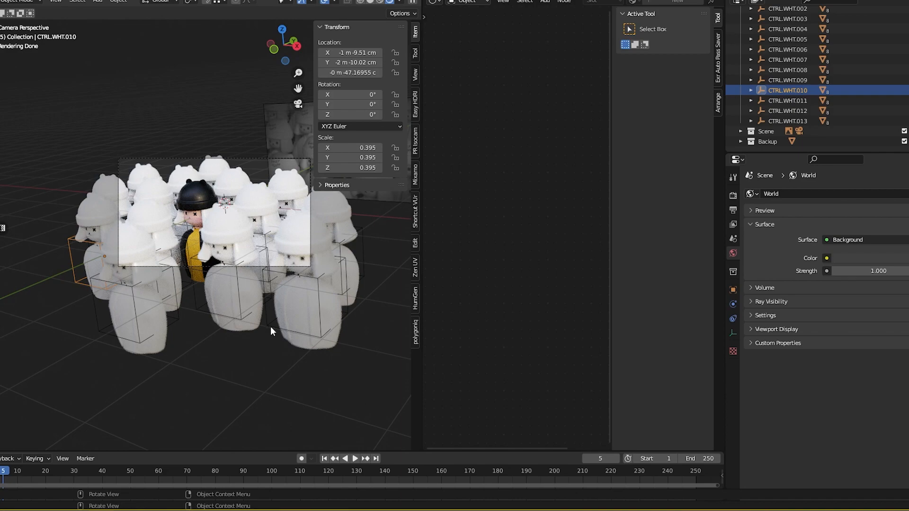
click(179, 276)
scroll(182, 277, up, 4)
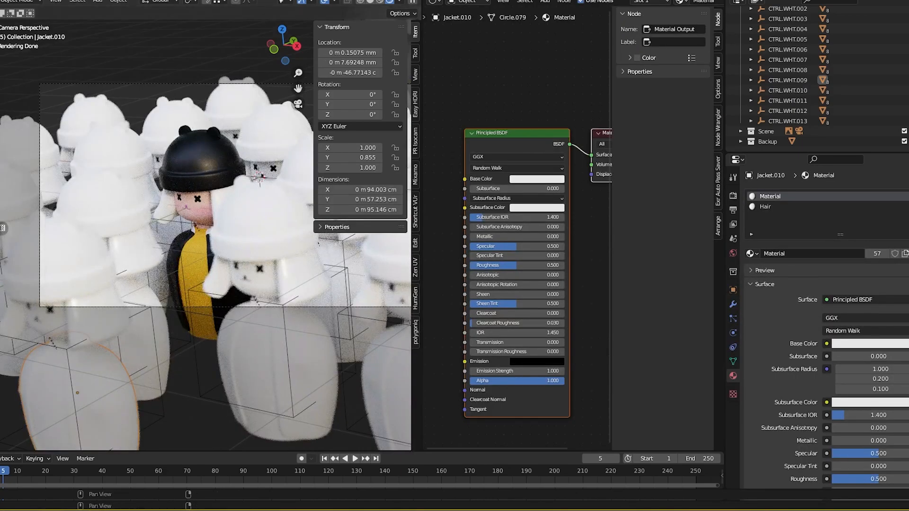